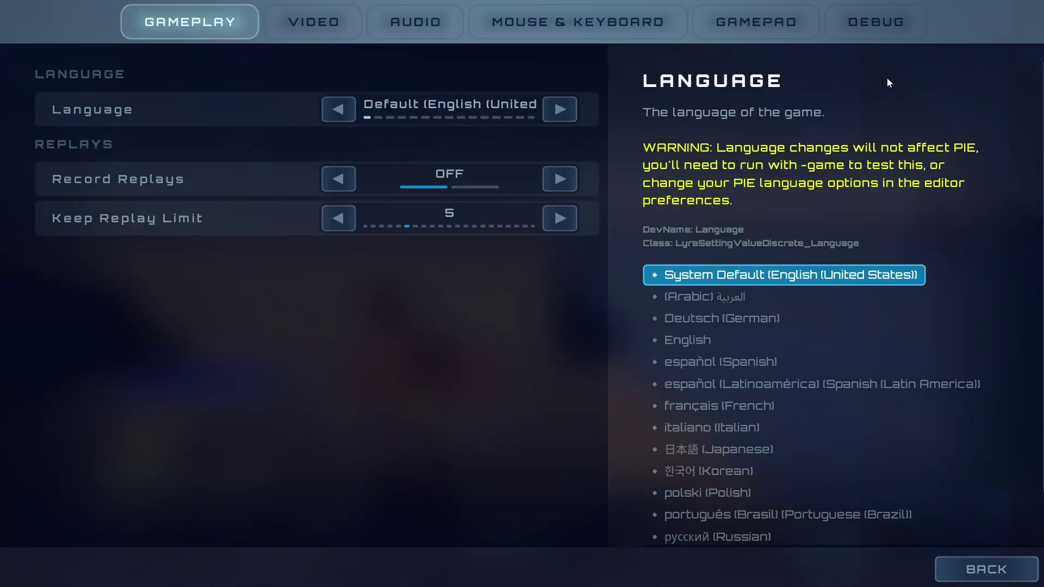
- Switch the Lyra settings to the Debug tab to review the Loose Tags cheat toggles
click(886, 21)
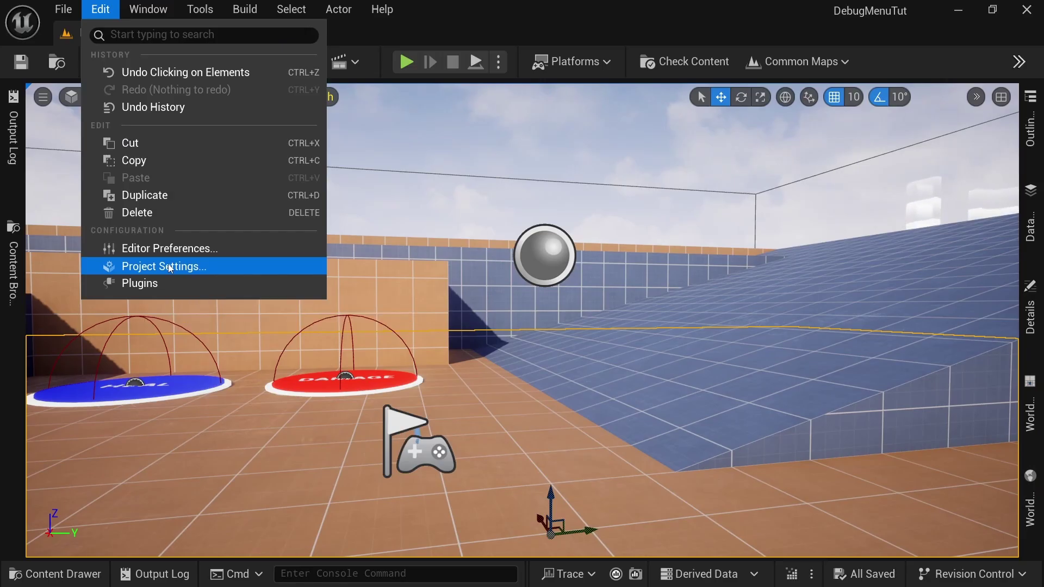
- Show Project Settings on Gameplay Debug Settings to review the four Debug Gameplay Tags
click(170, 267)
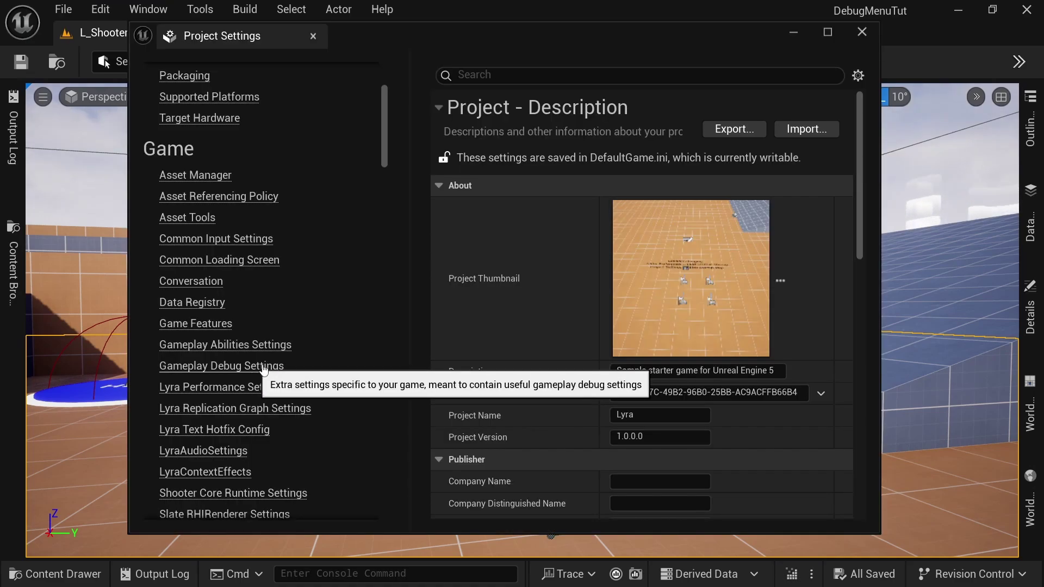
click(284, 371)
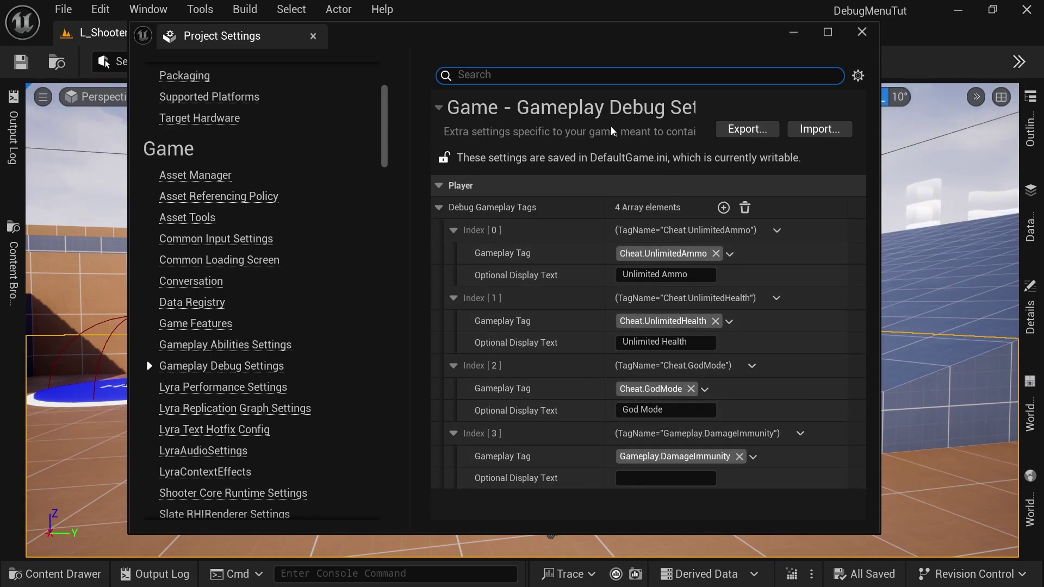
drag(517, 22, 517, 46)
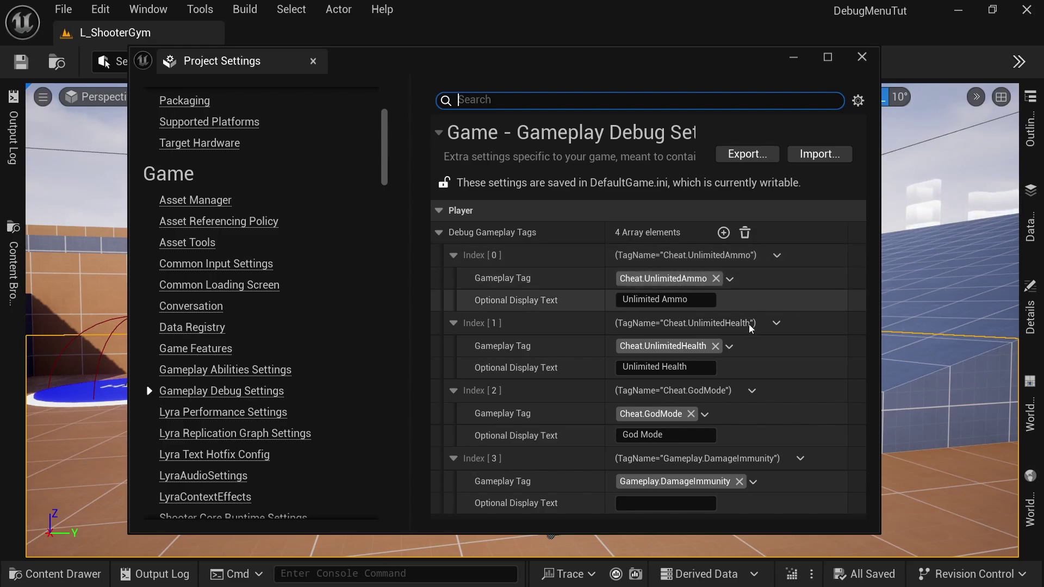
- Reopen Project Settings on the GameplayTags page
click(100, 9)
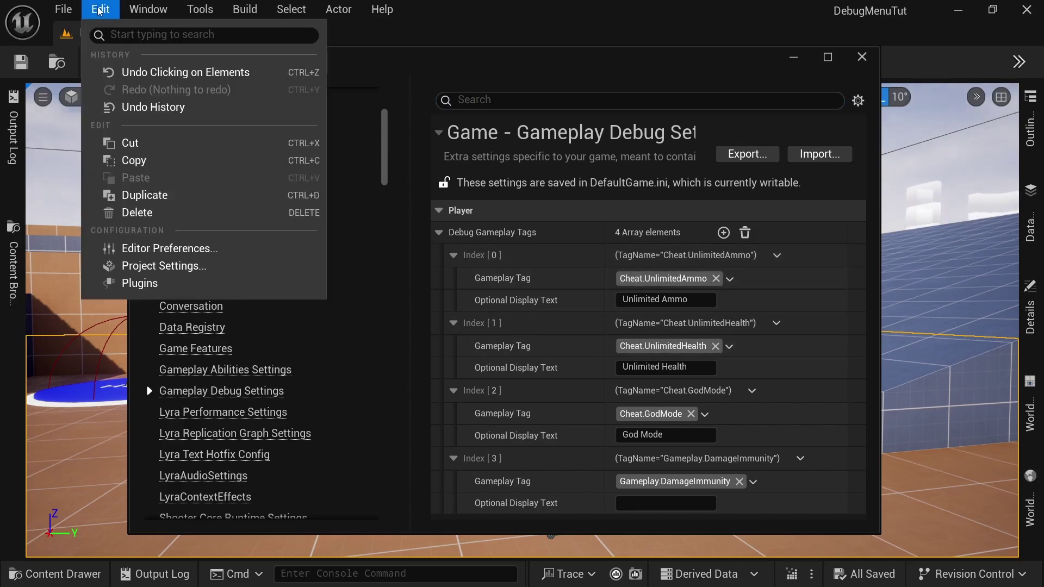
click(165, 266)
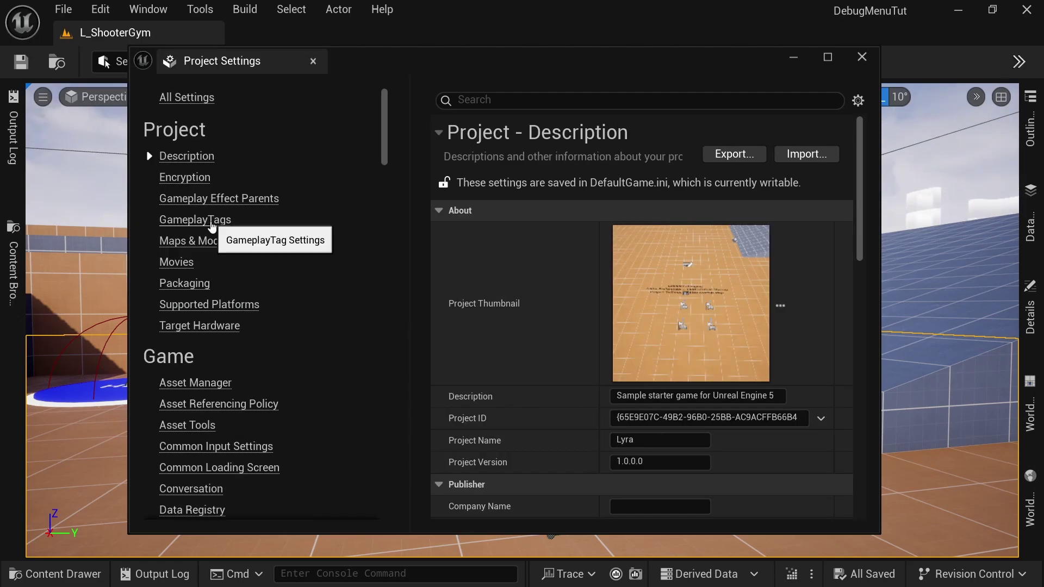
click(205, 223)
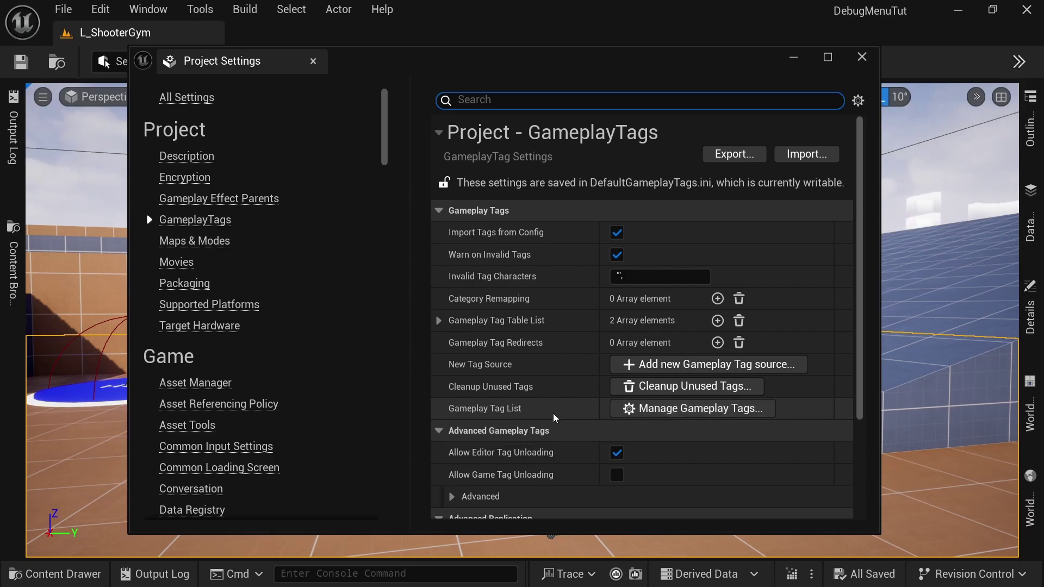
- Search the Gameplay Tag Manager for 'unlimited' and select the Cheat category
click(699, 409)
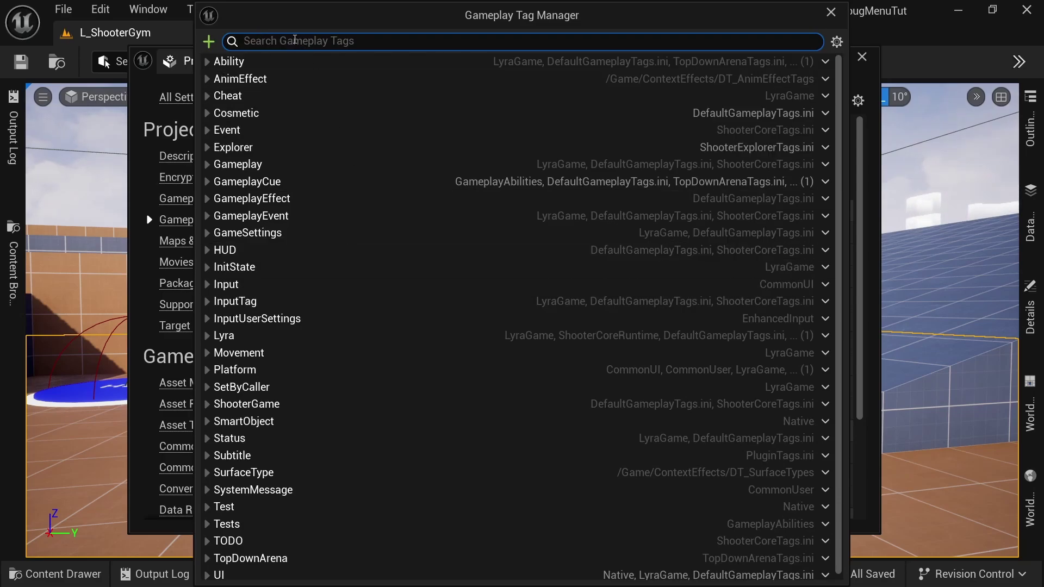
drag(840, 105, 873, 354)
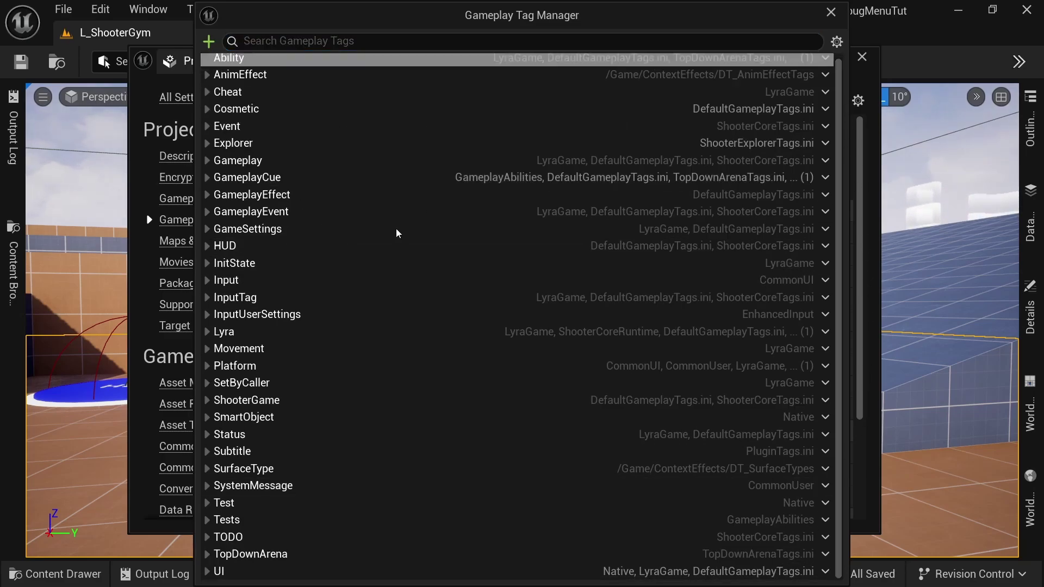
click(456, 44)
text(unlimited)
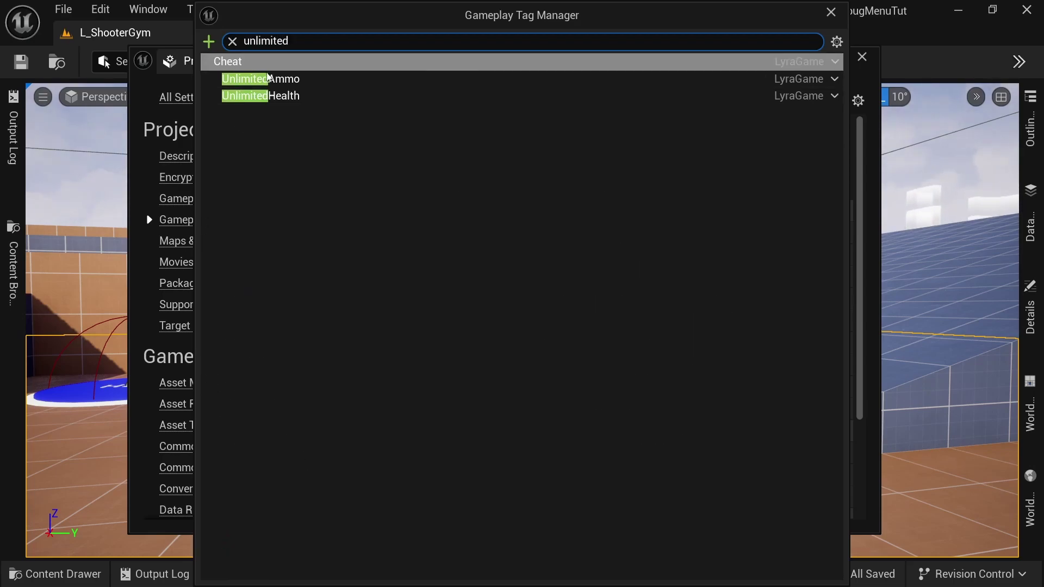
click(270, 77)
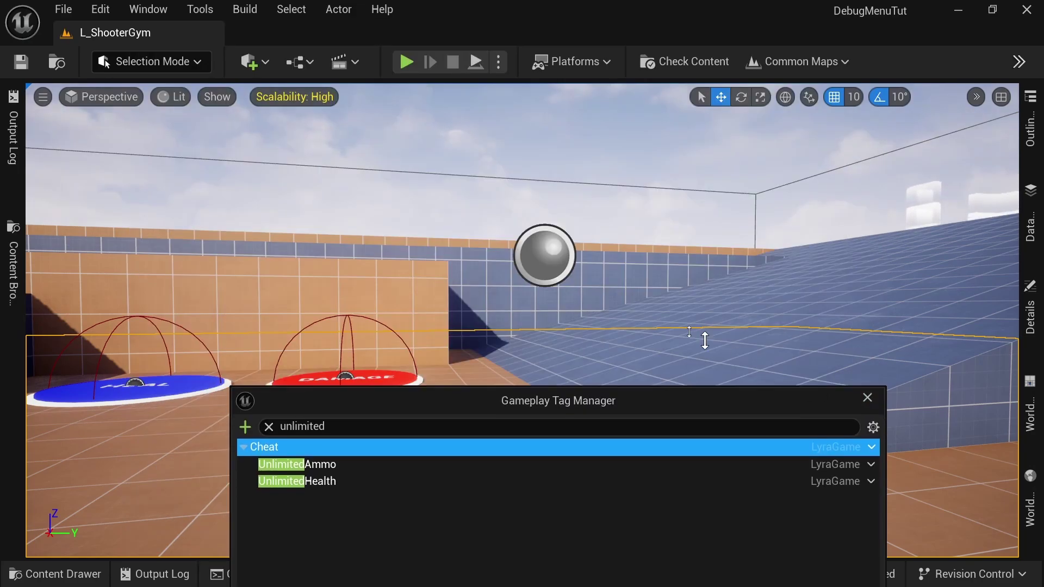
drag(705, 340, 583, 207)
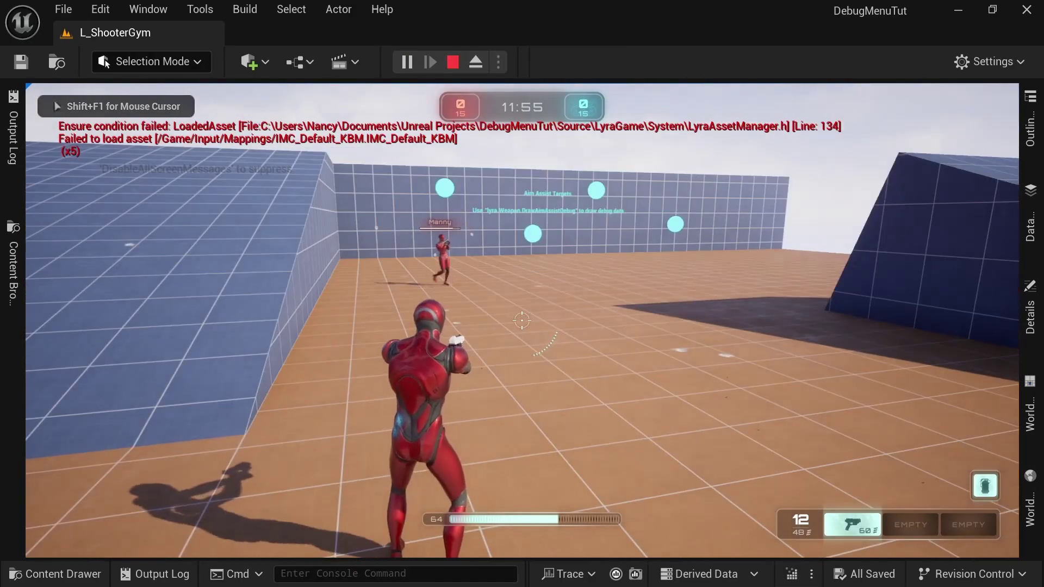
- Turn Unlimited Health on in the in-game Debug settings, apply it, and resume play
key(Escape)
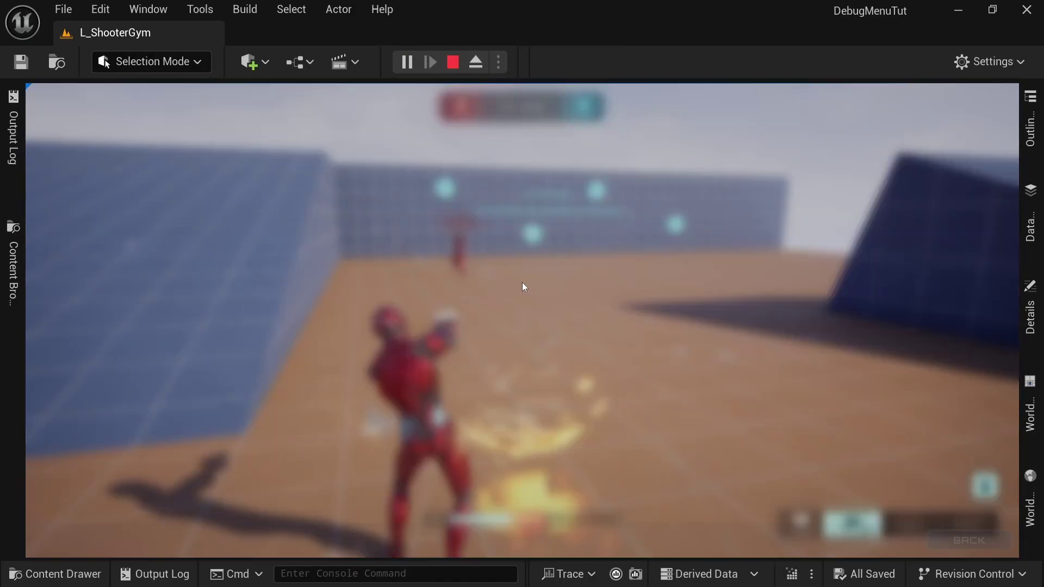
click(523, 283)
click(828, 106)
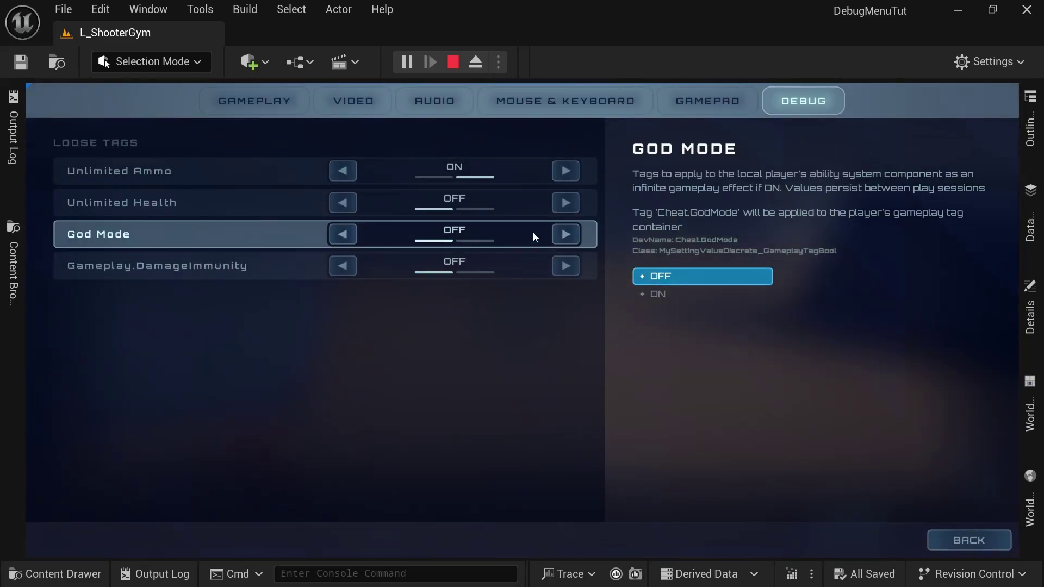
click(565, 202)
click(750, 540)
click(961, 539)
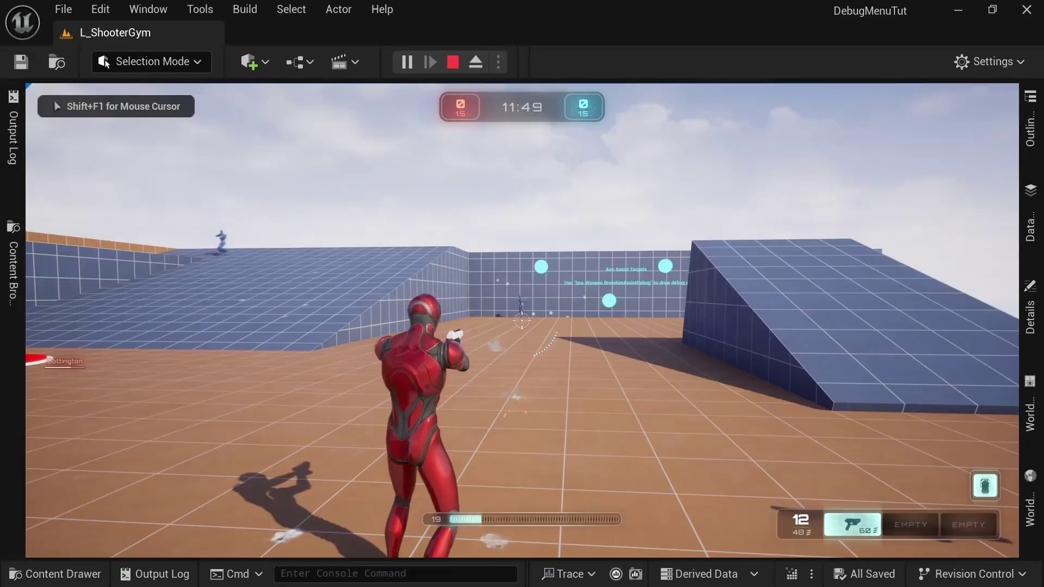
- Show the ability-system debug overlay on gameplay effects to display the active cheat tags
key(F3)
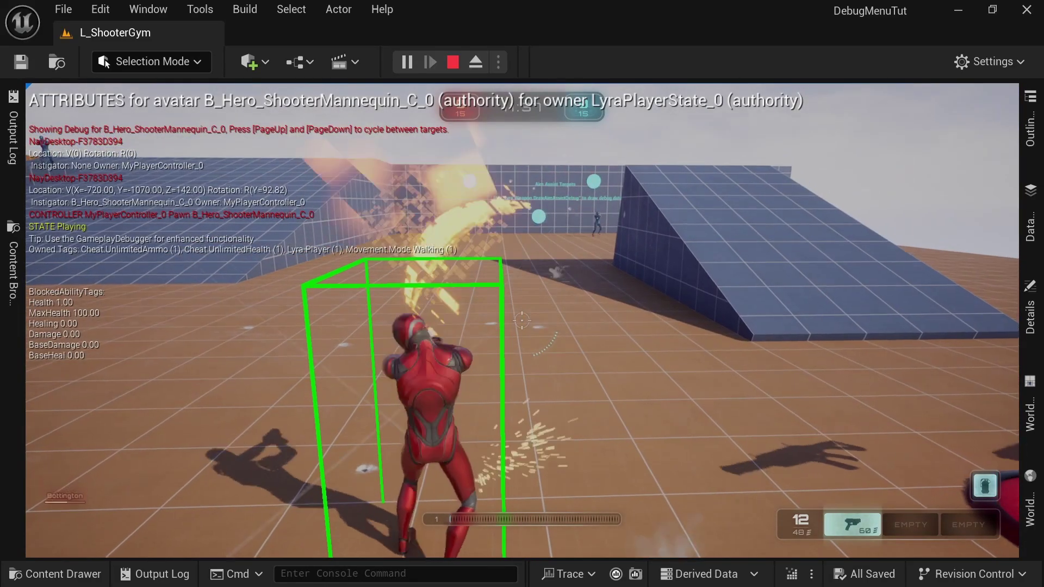
key(F4)
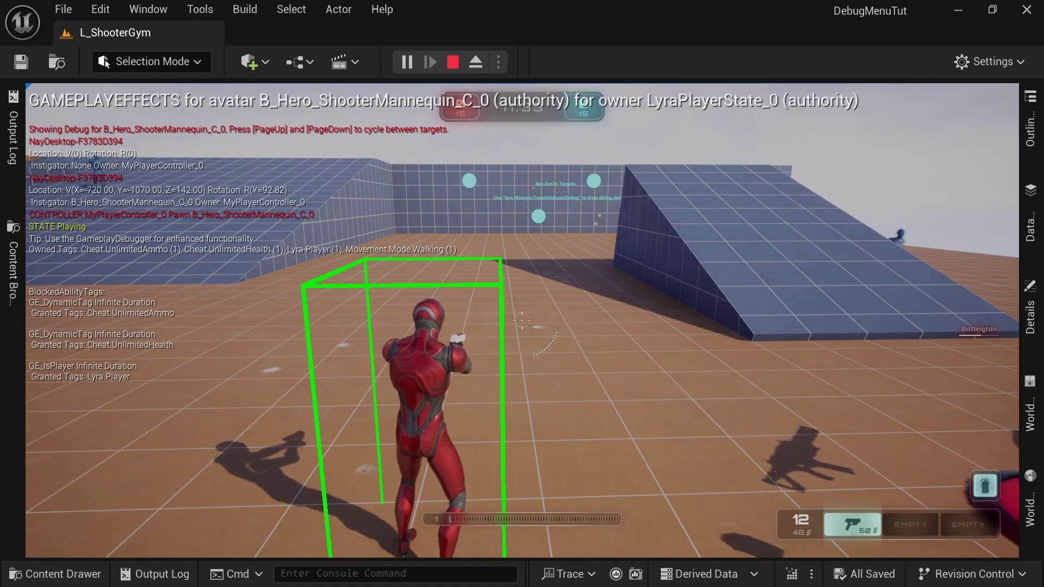
key(shift+F1)
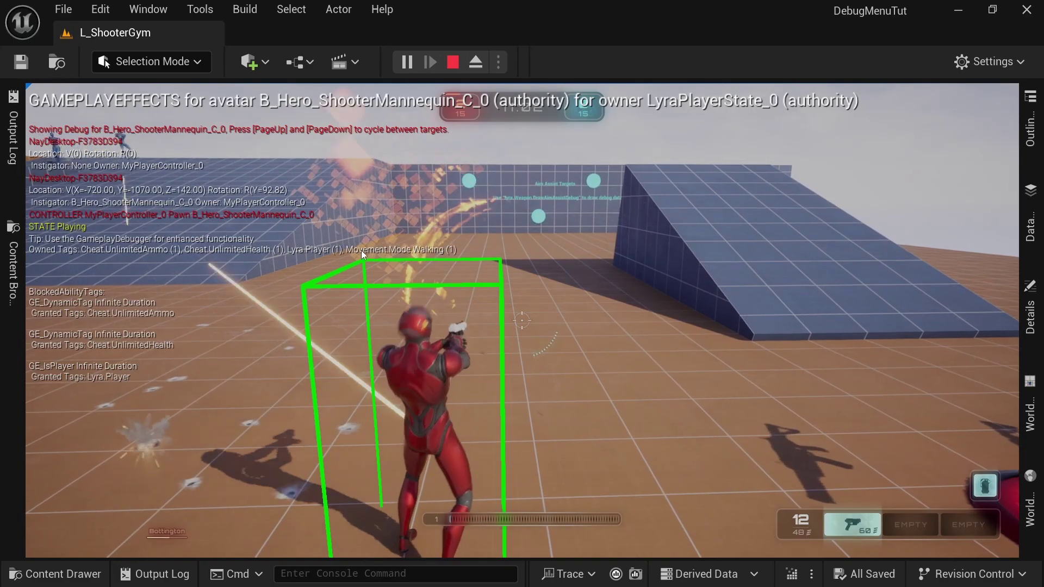
click(578, 253)
- Run and jump the character around the gym toward the ramps
key(w)
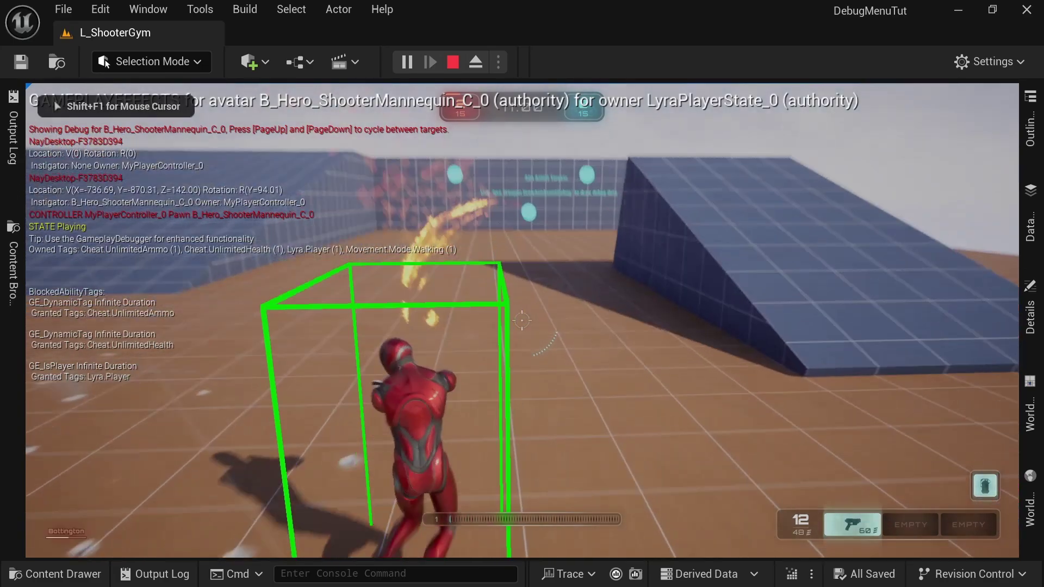
key(space)
key(d)
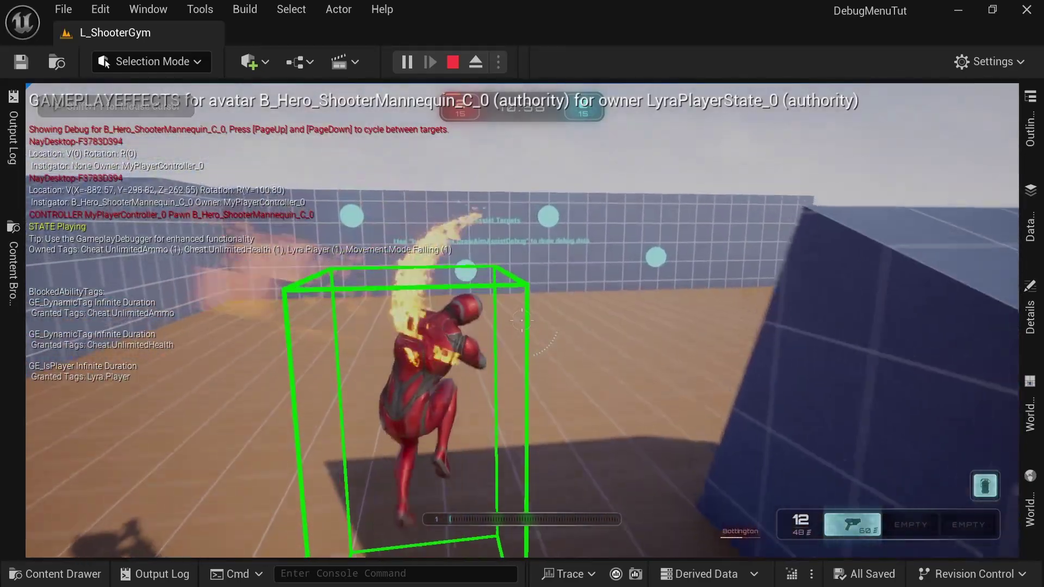
key(w)
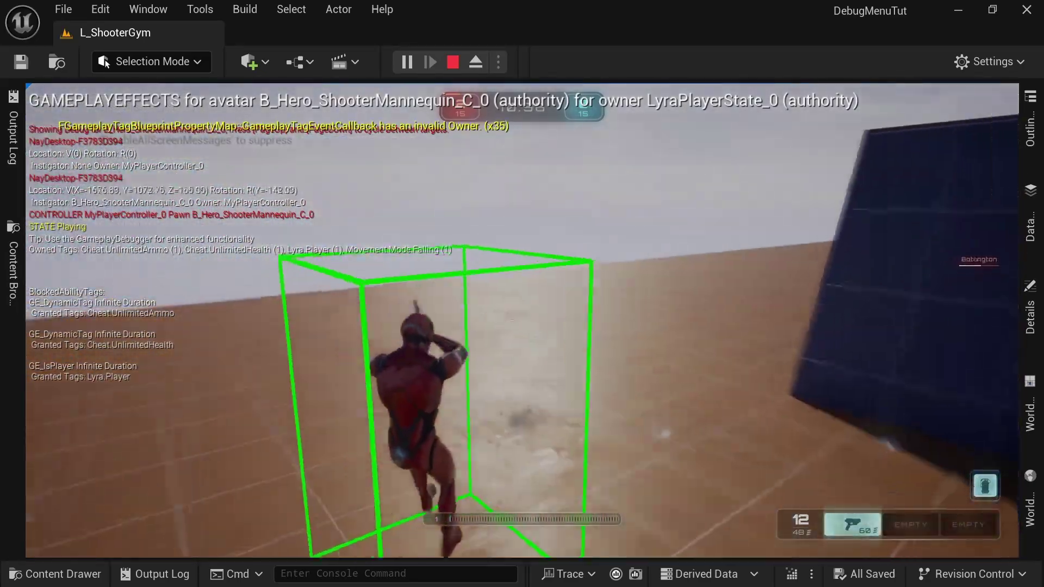
key(w)
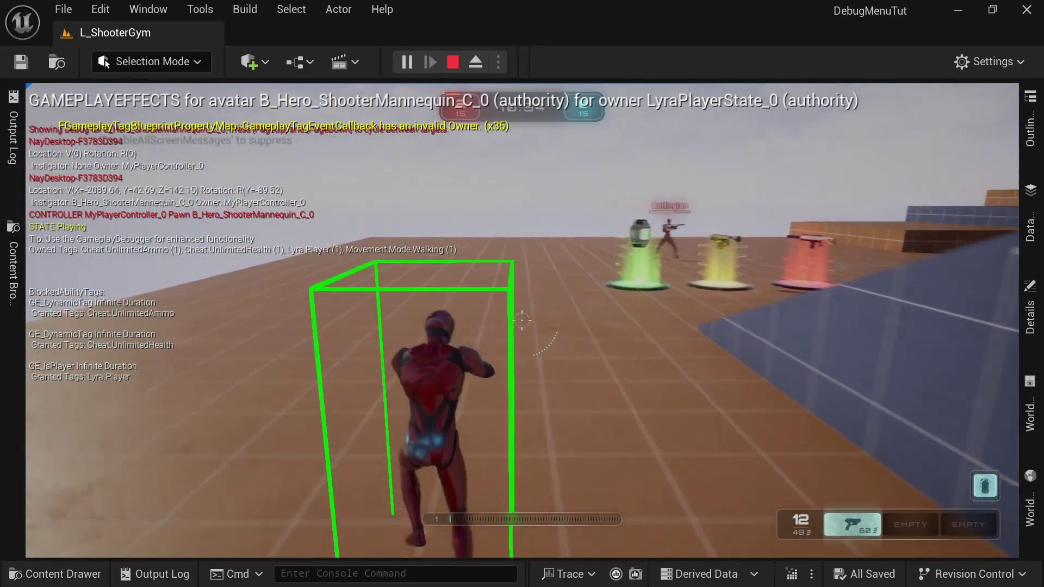
key(w)
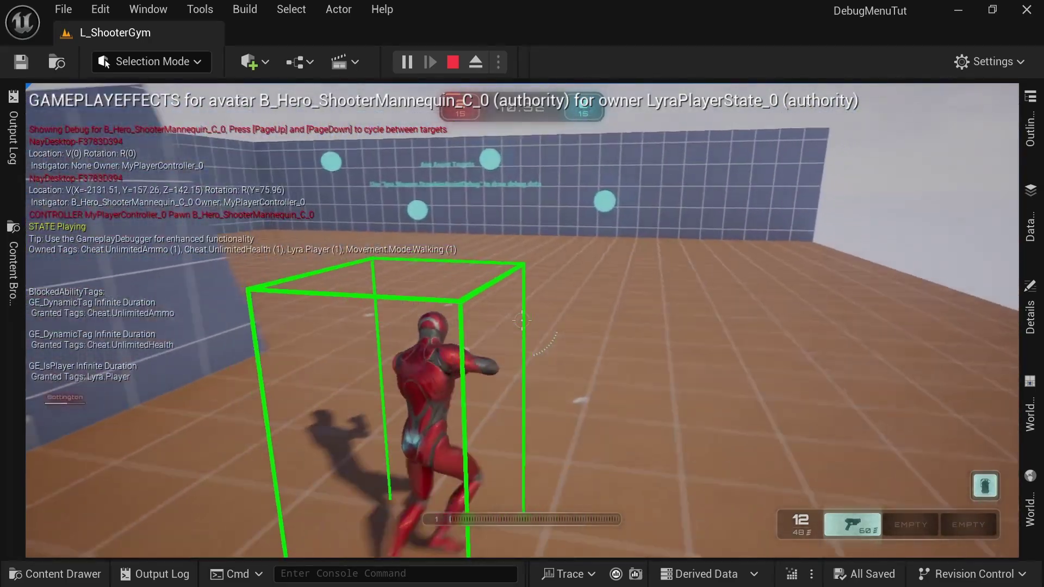
key(w)
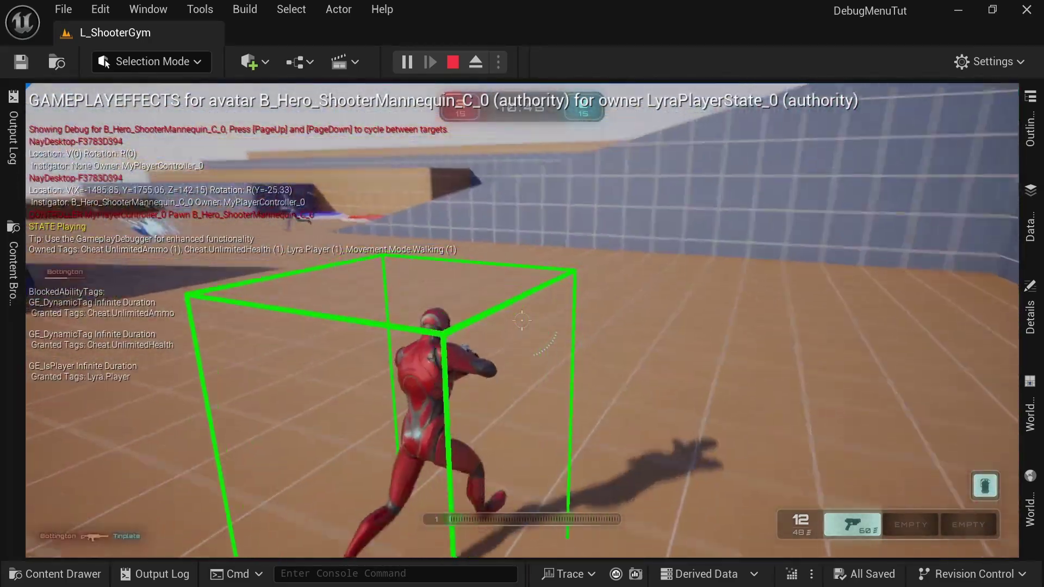
key(w)
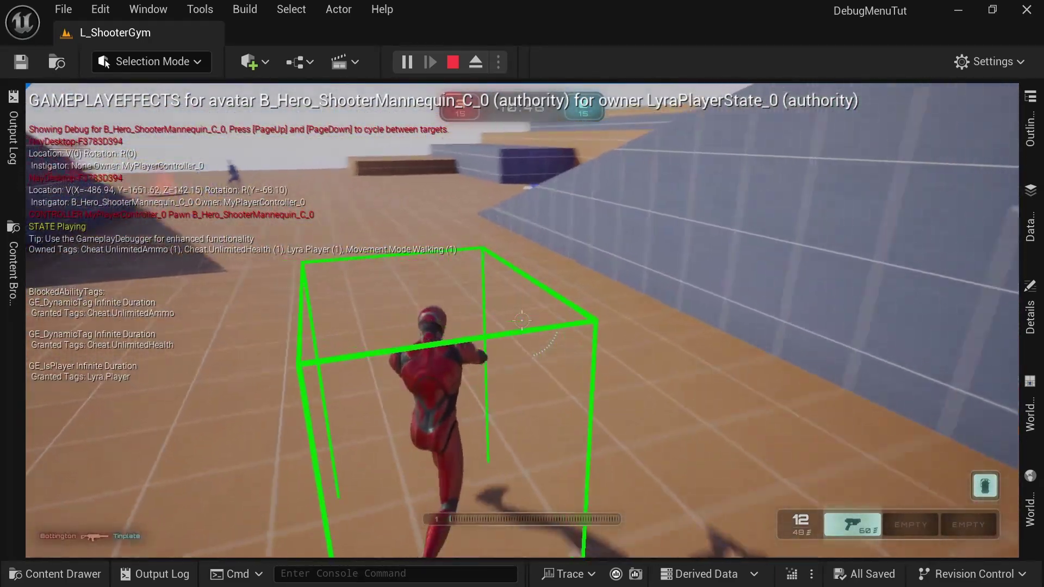
key(space)
key(w)
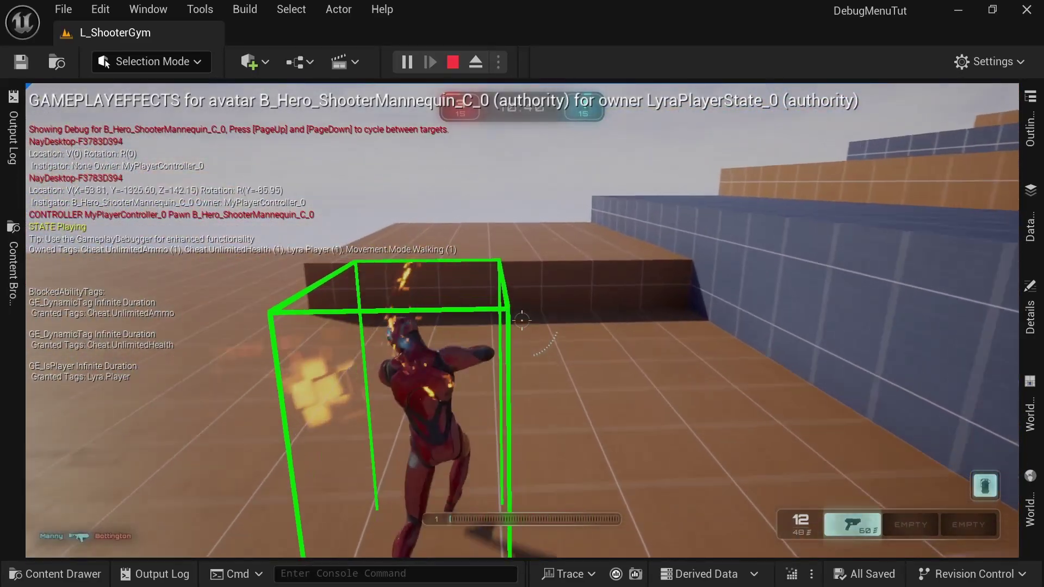
key(w)
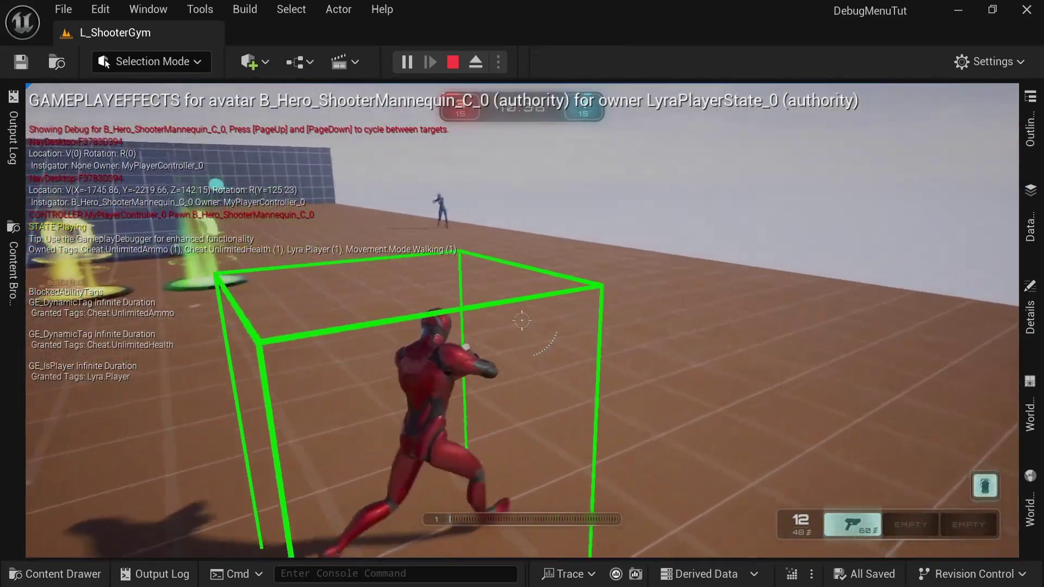
key(w)
- Fire repeatedly while running up the blue ramp and dashing to test unlimited ammo
click(521, 320)
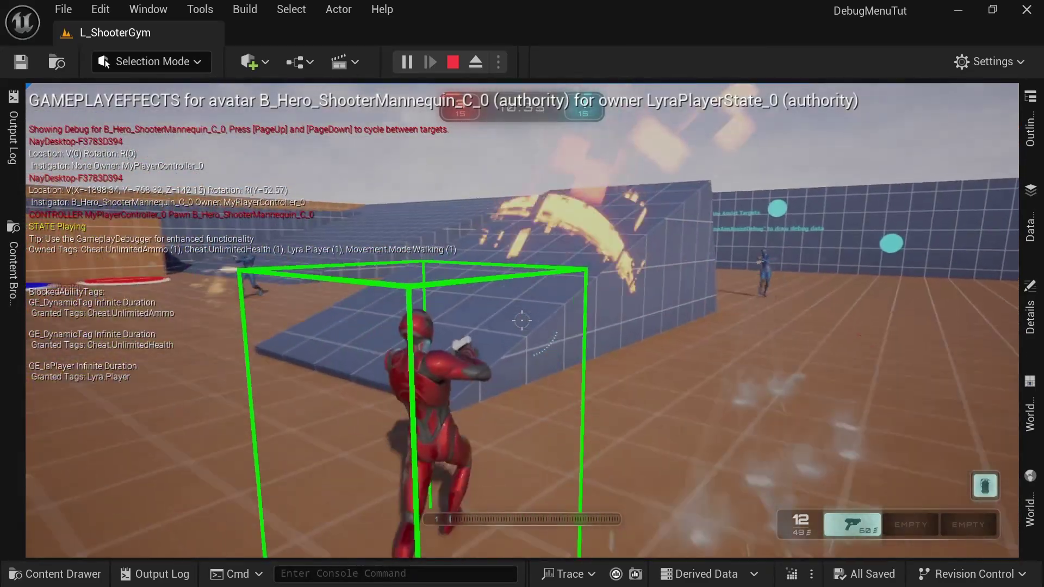
key(w)
key(w)
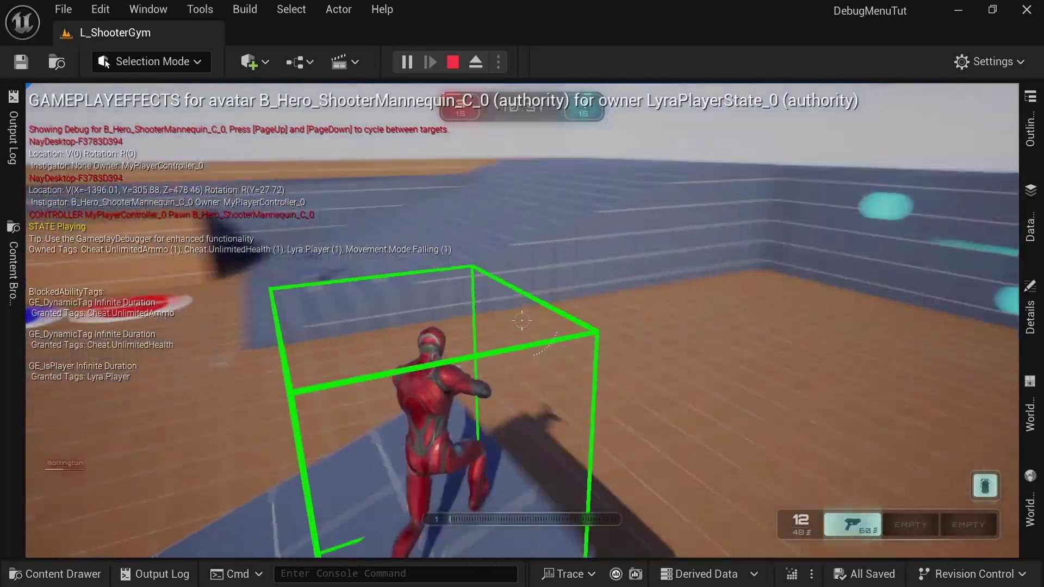
key(w)
click(521, 320)
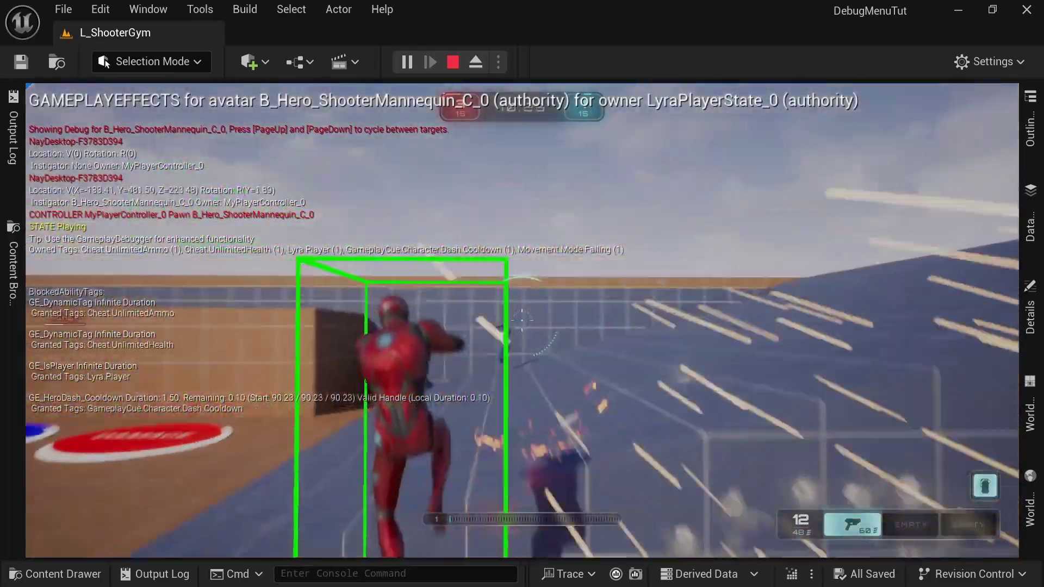
key(w)
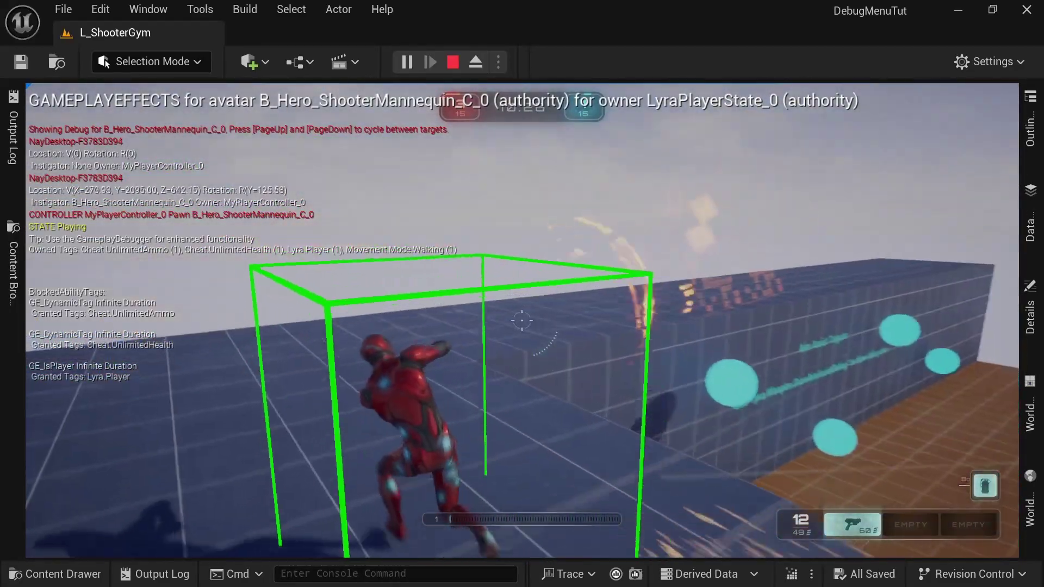
key(w)
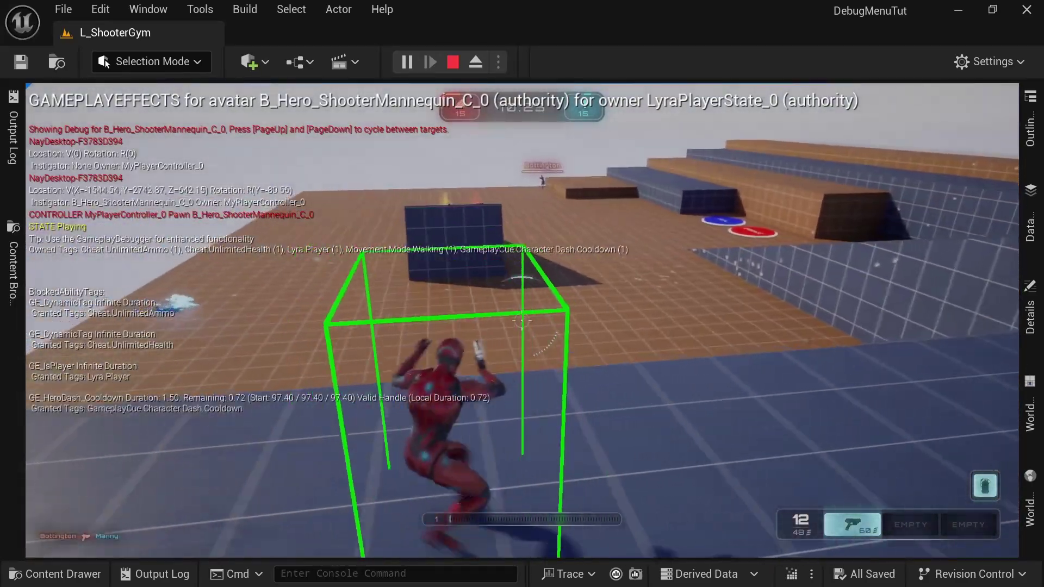
key(w)
click(521, 320)
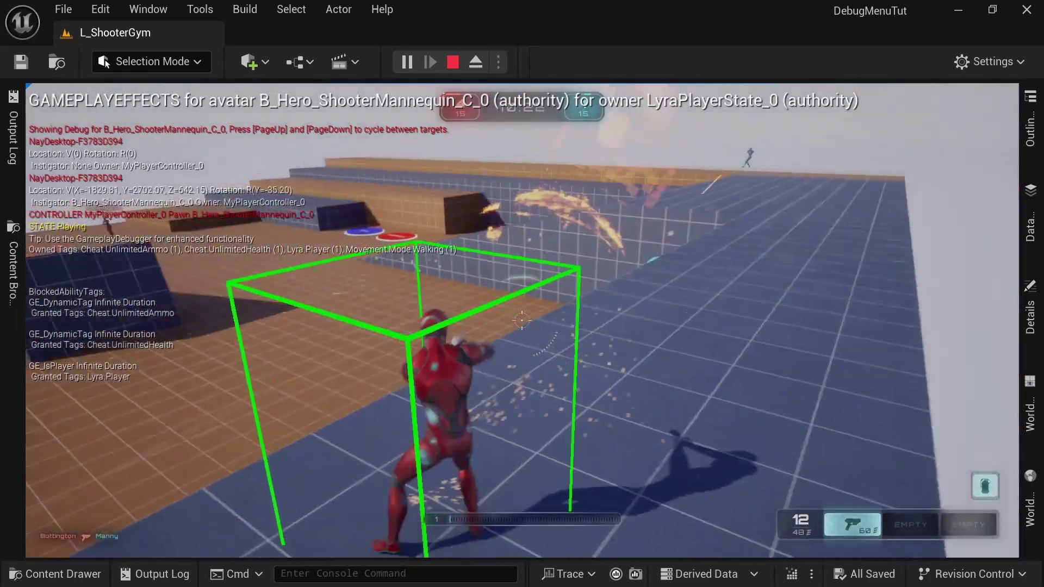
key(w)
key(shift)
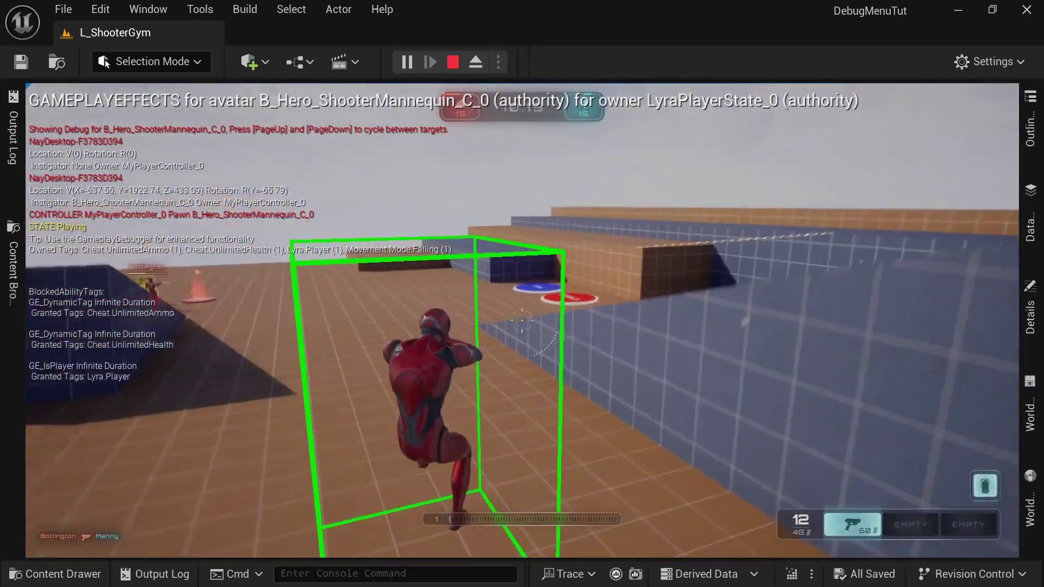
key(shift+F1)
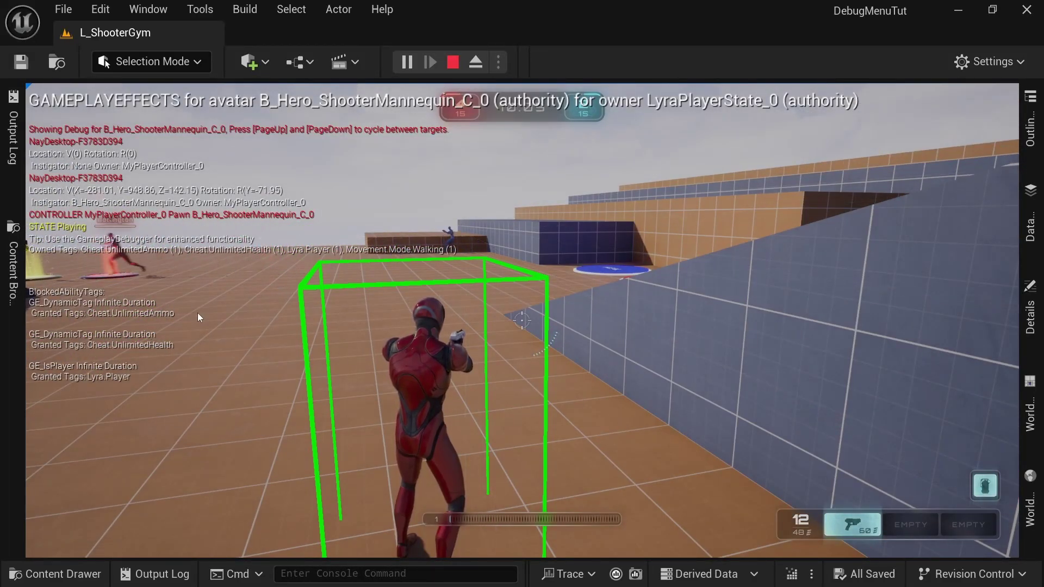
- In the in-game Debug options, toggle Unlimited Ammo off and then back on
key(Escape)
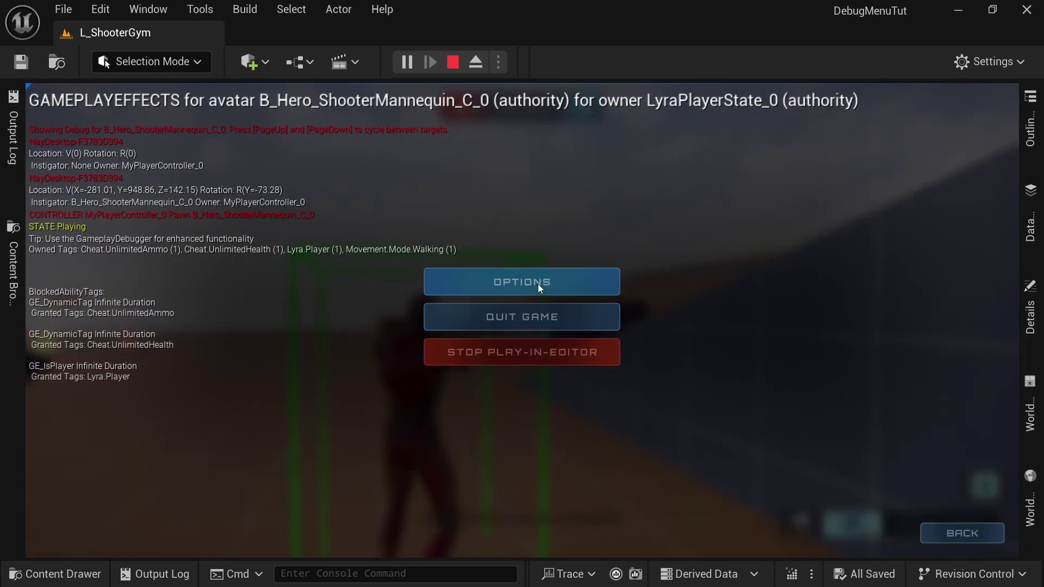
click(537, 284)
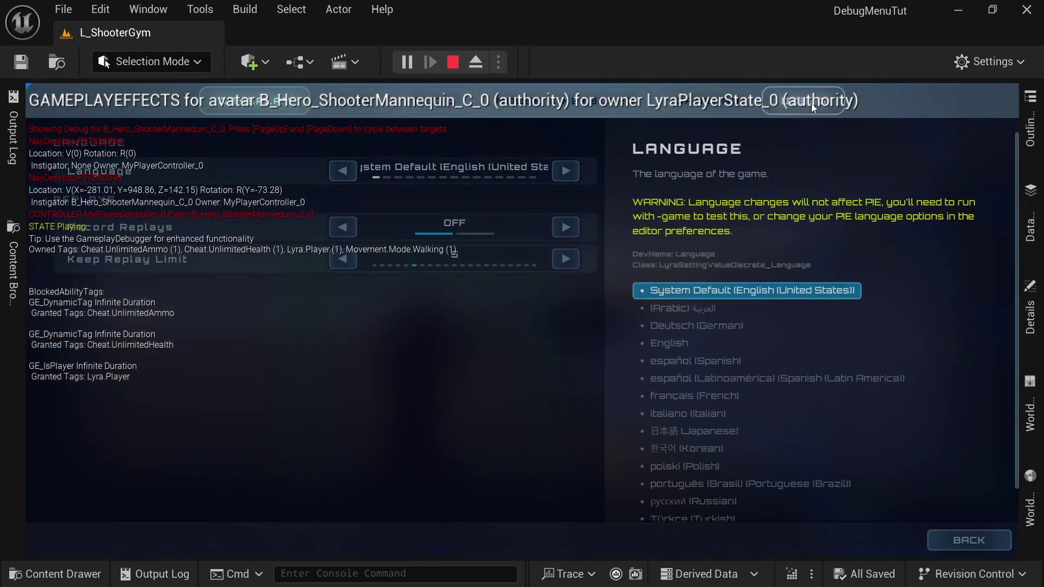
click(811, 103)
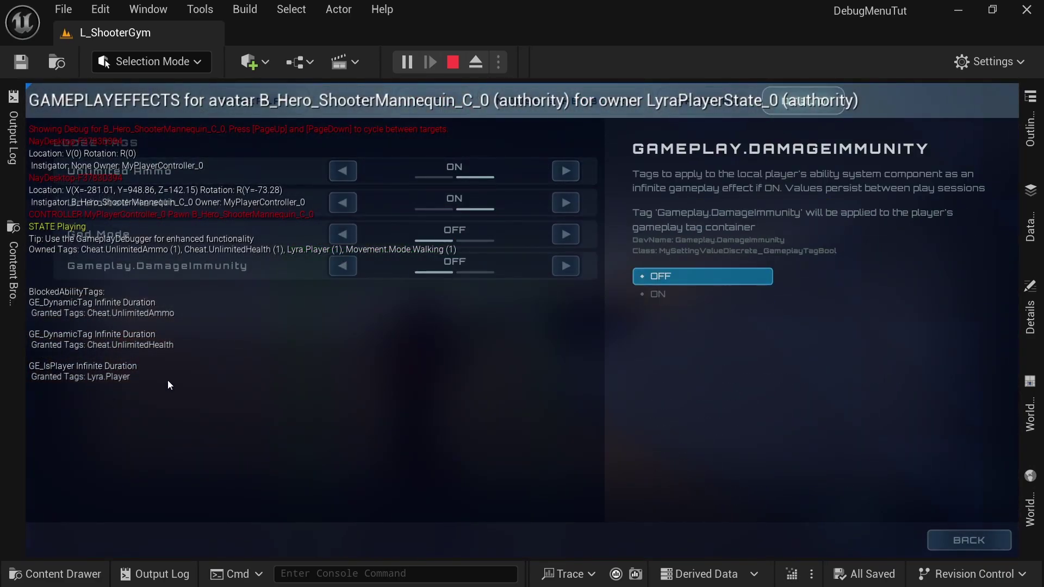
click(344, 171)
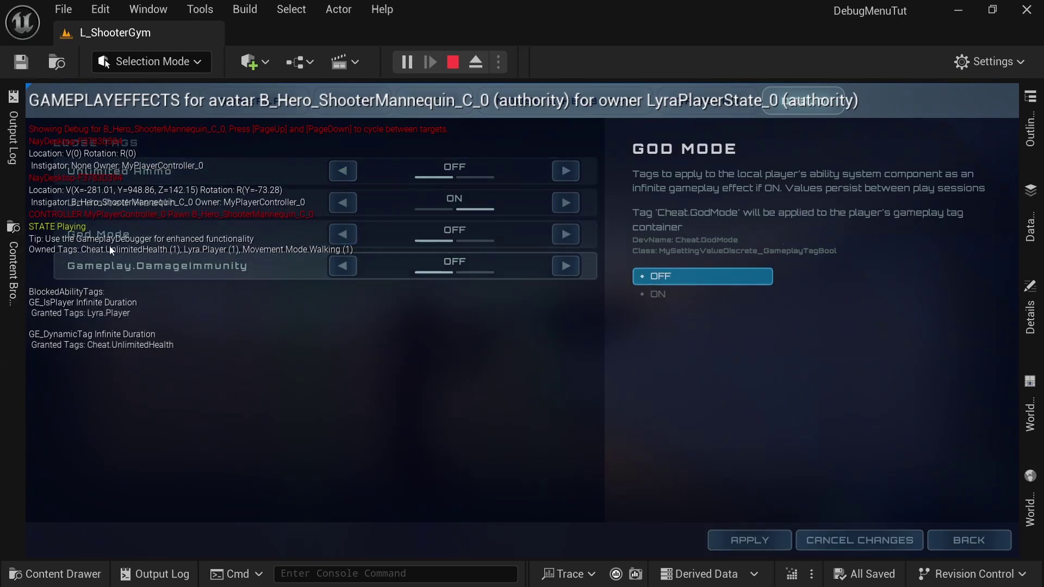
click(566, 171)
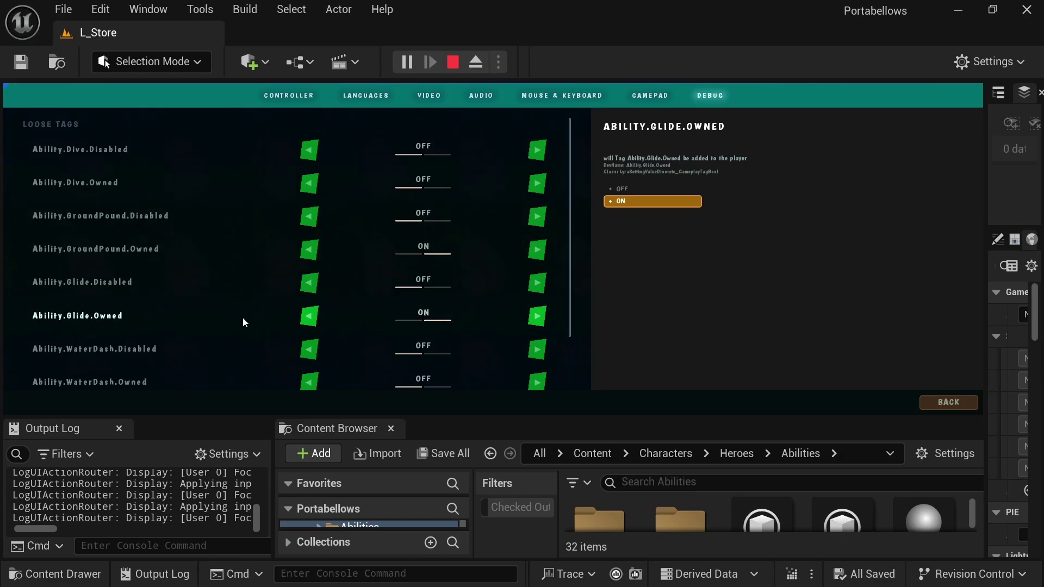
- Glide in-game, then reopen the Debug options and step to the Ability.Glide rows
click(946, 401)
key(space)
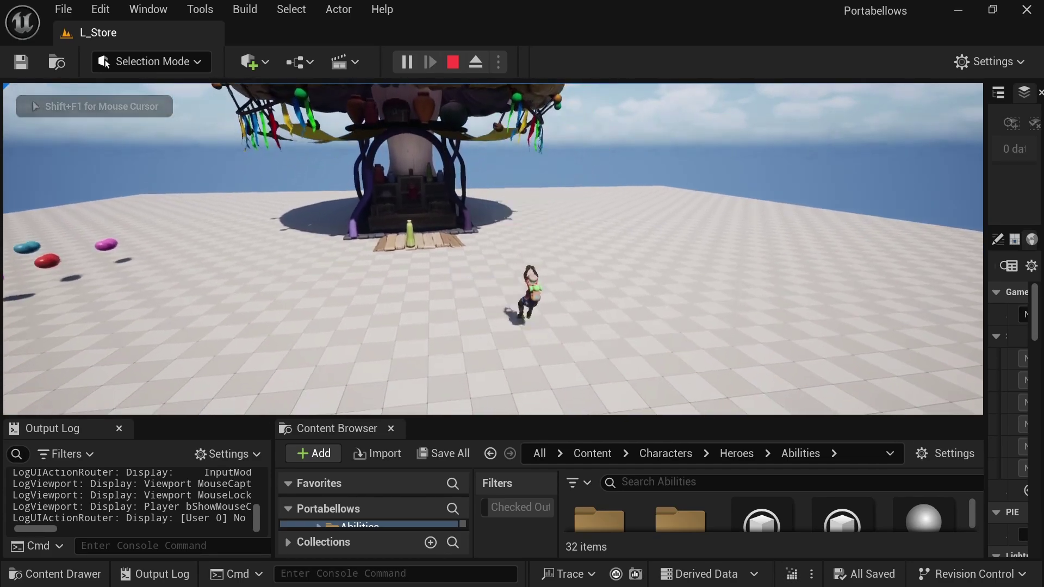
key(Escape)
click(518, 219)
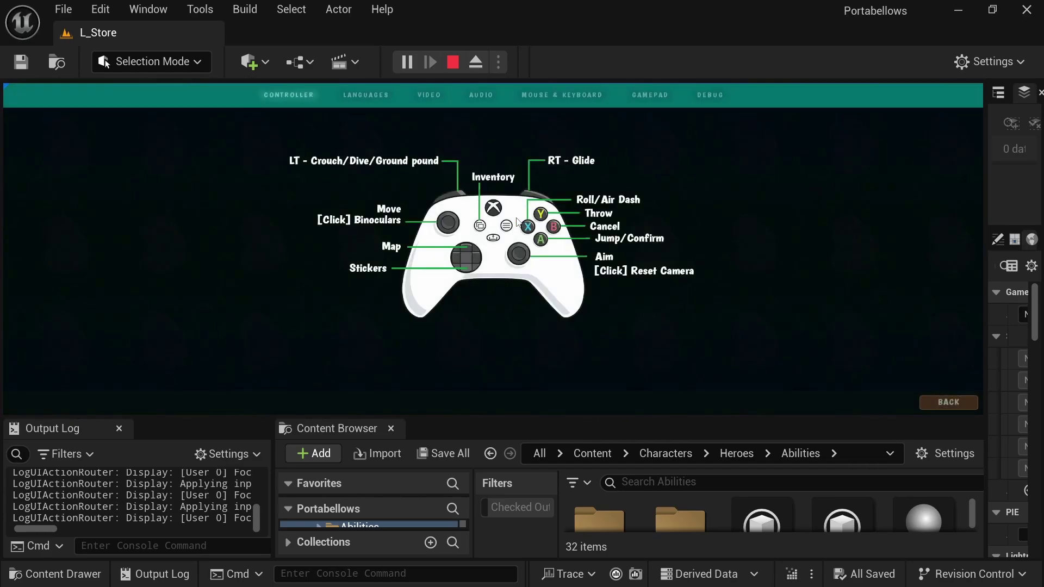
click(710, 94)
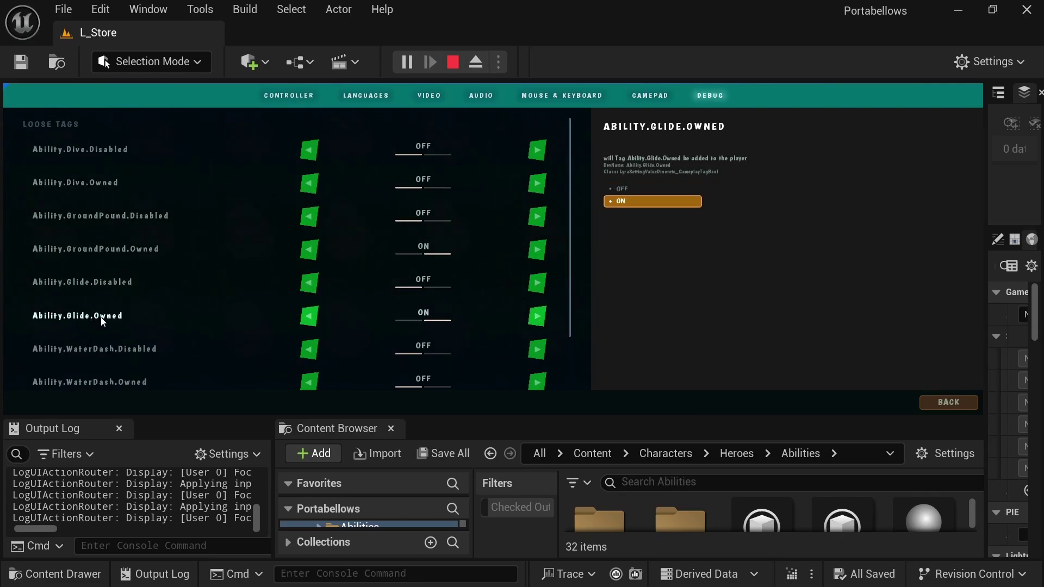
key(Up)
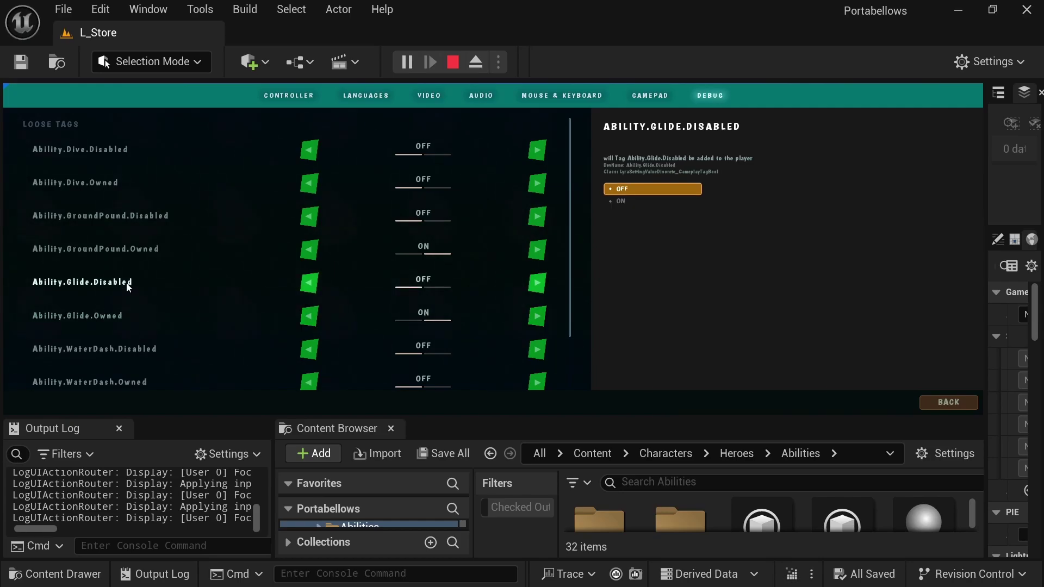
mouse_move(104, 153)
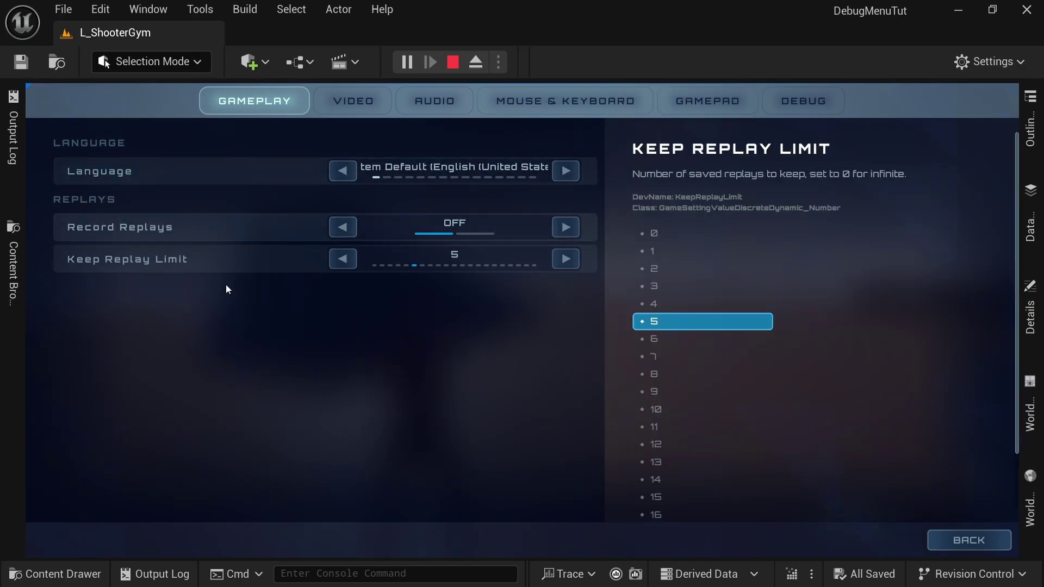
- Switch from Debug to Mouse & Keyboard and back, showing Unlimited Ammo and Health ON
click(799, 102)
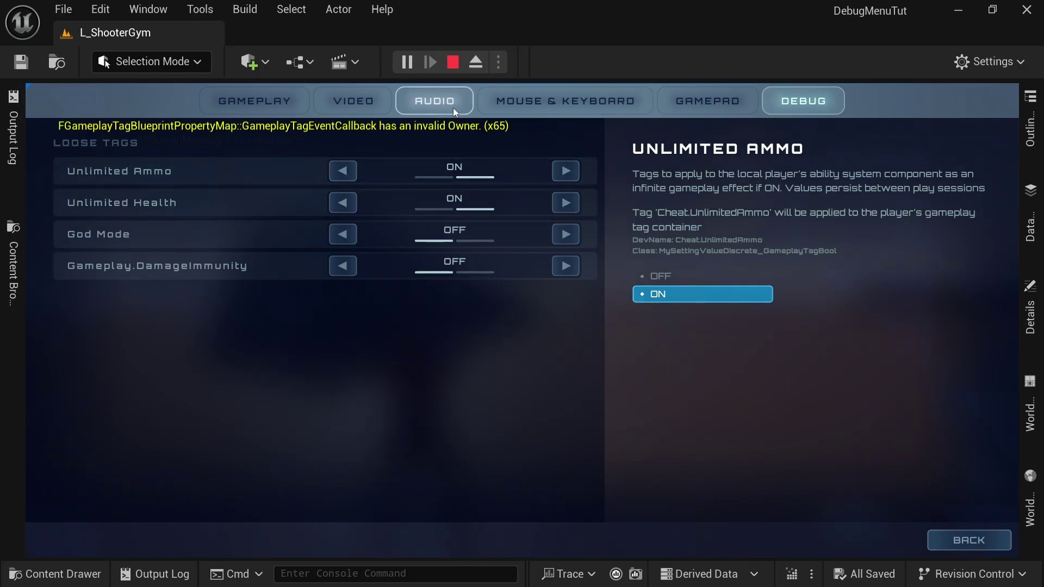
click(576, 104)
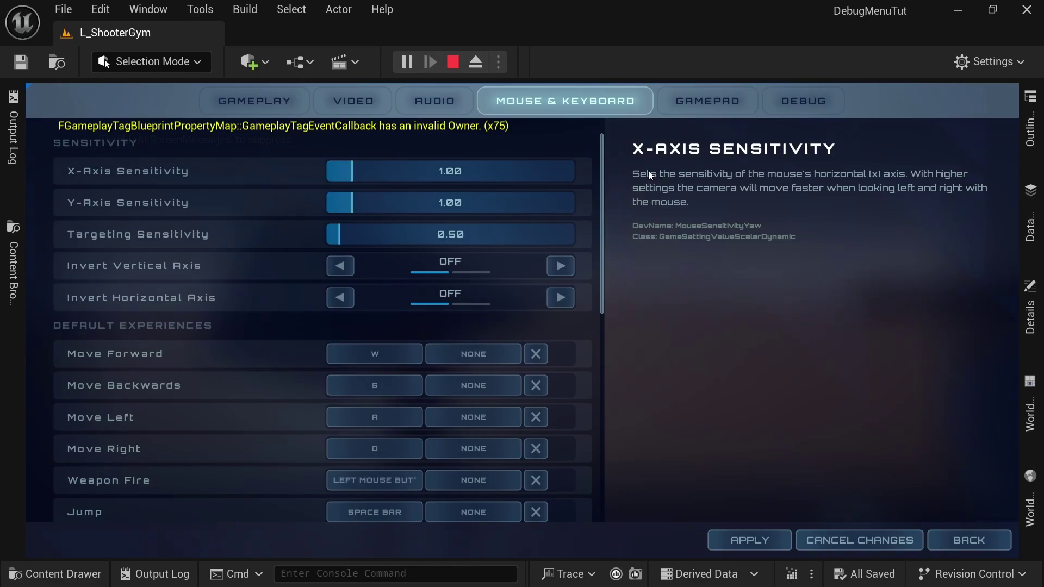
click(797, 103)
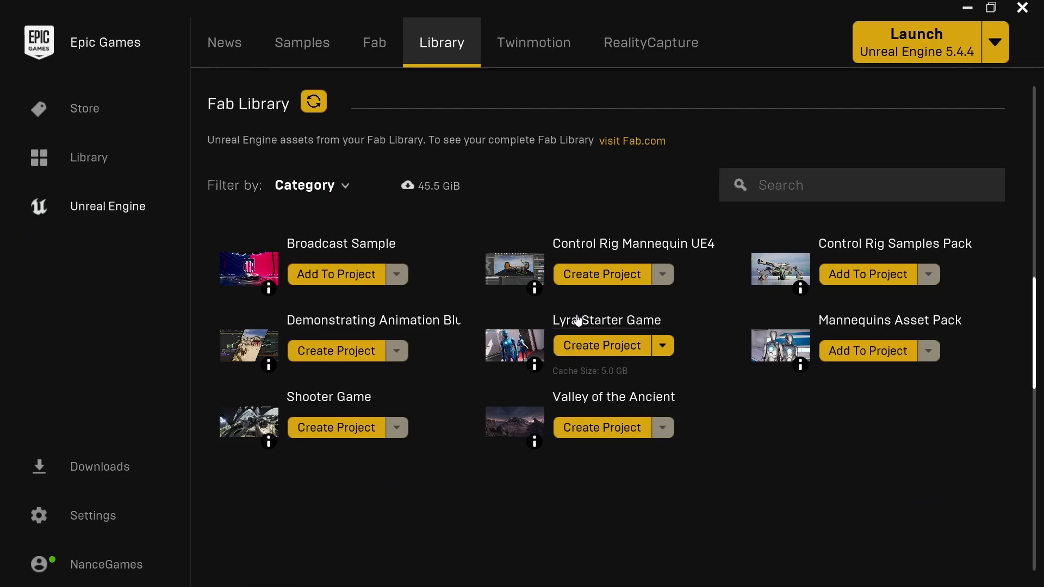
- Begin a Lyra Starter Game project and browse engine versions, then cancel the setup
click(665, 352)
click(664, 347)
click(622, 344)
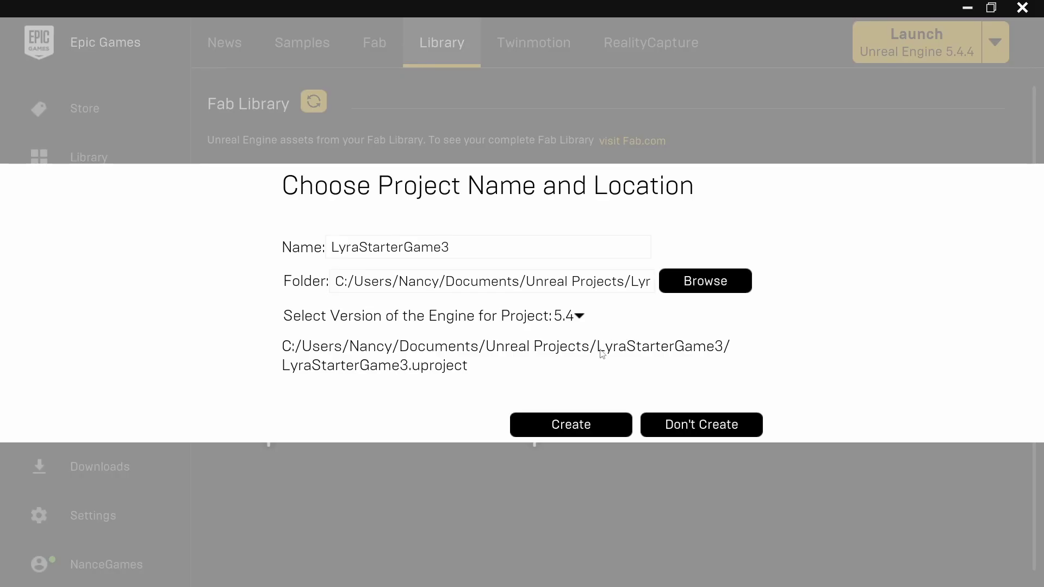
click(580, 317)
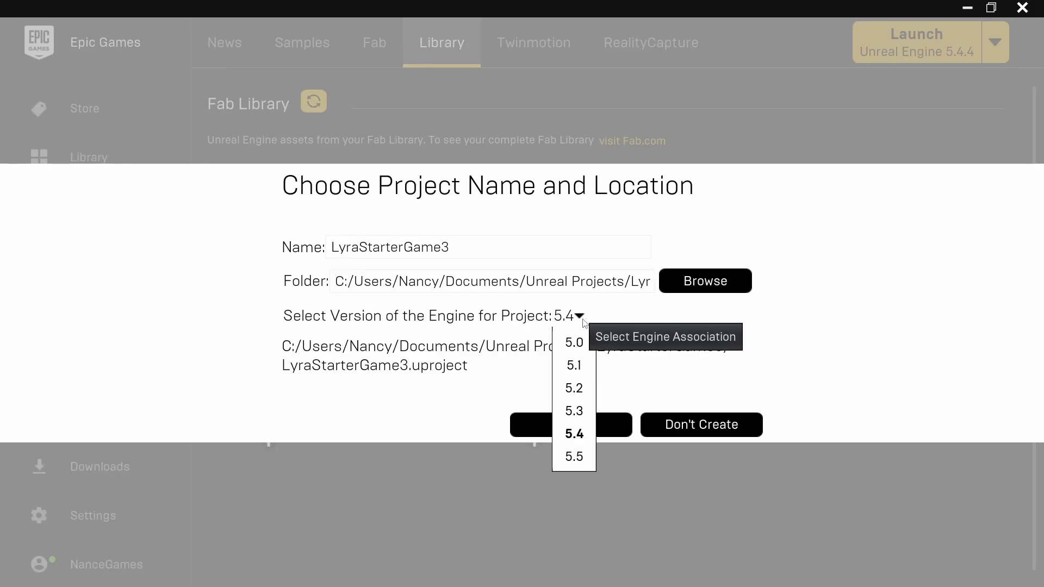
click(580, 317)
click(580, 317)
key(Escape)
key(Escape)
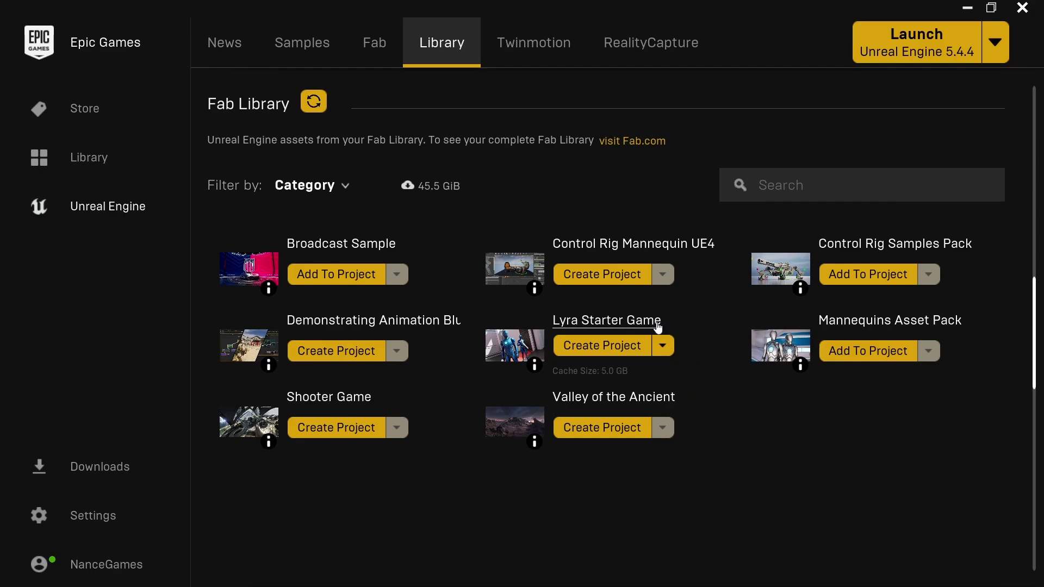
- Create a Lyra Starter Game project named DebugMenuTut on engine version 5.5
click(609, 351)
click(579, 316)
click(573, 457)
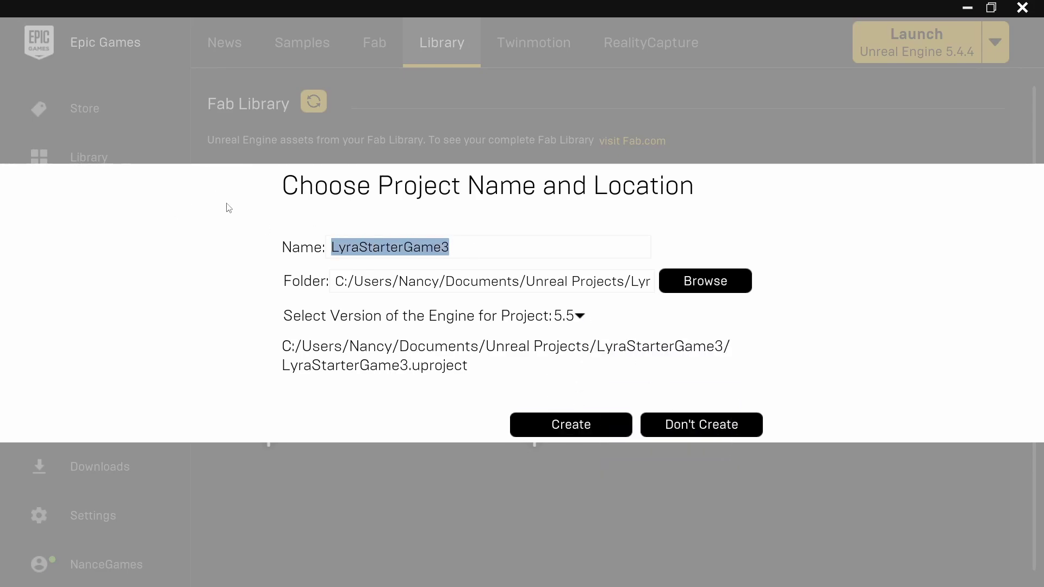
text(Debug)
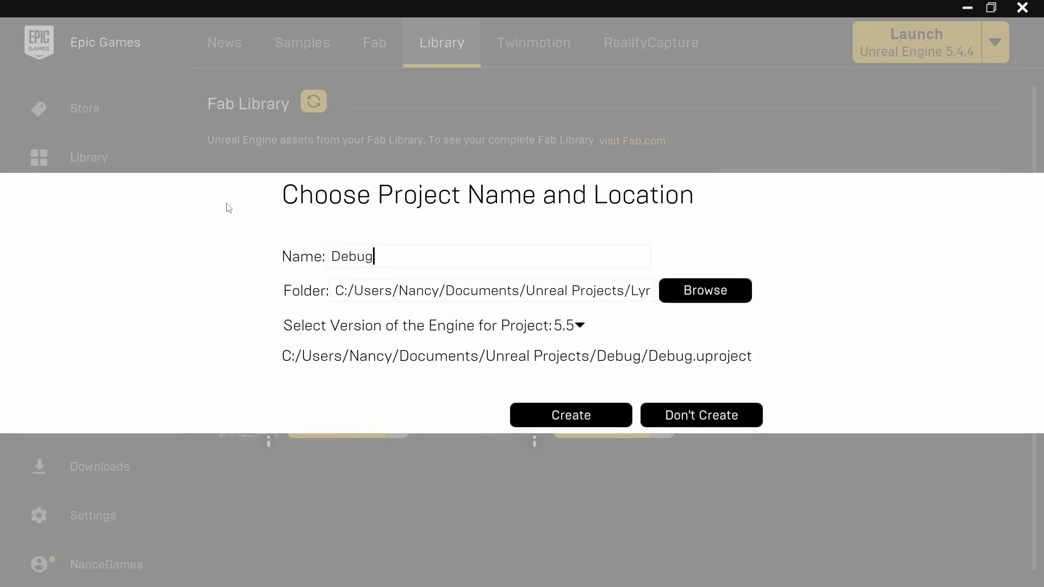
text(MenuTut)
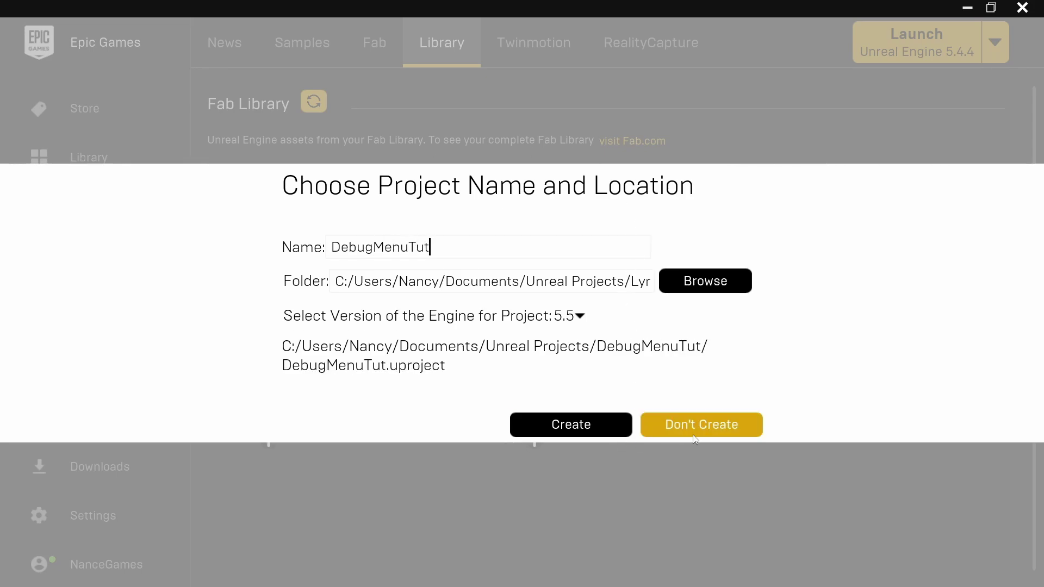
click(578, 428)
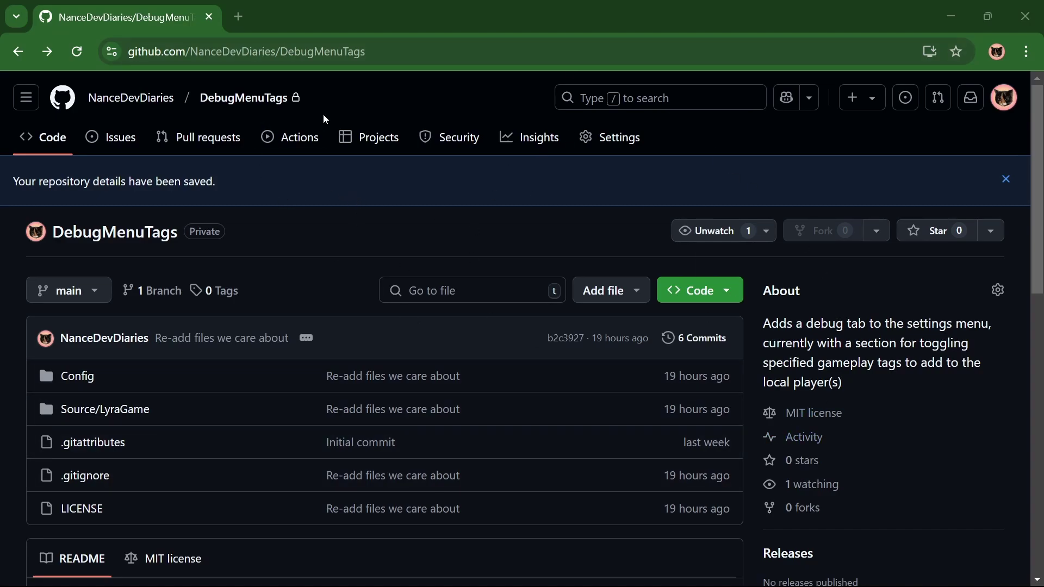
click(729, 291)
click(729, 291)
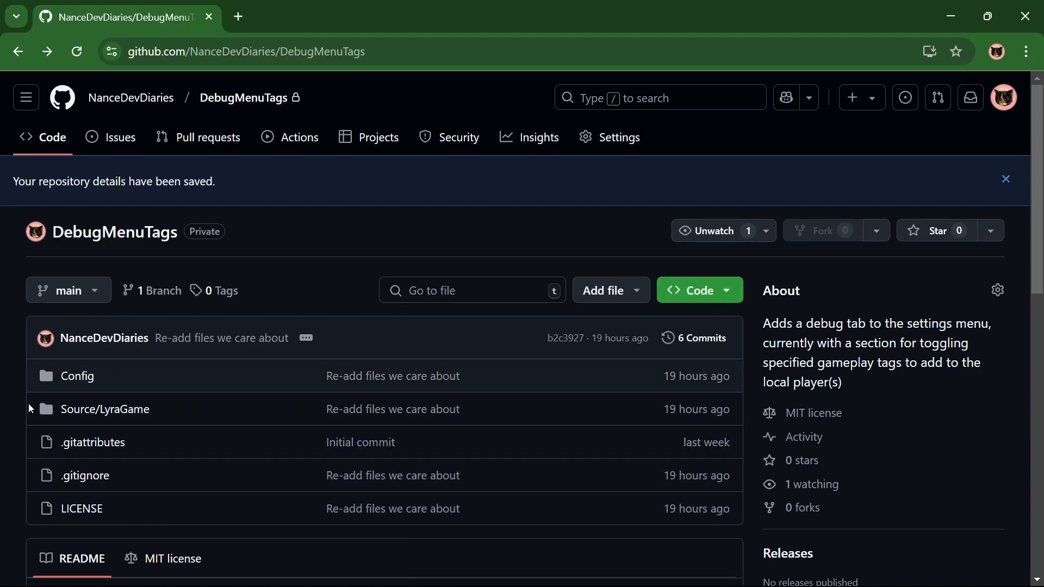
click(726, 290)
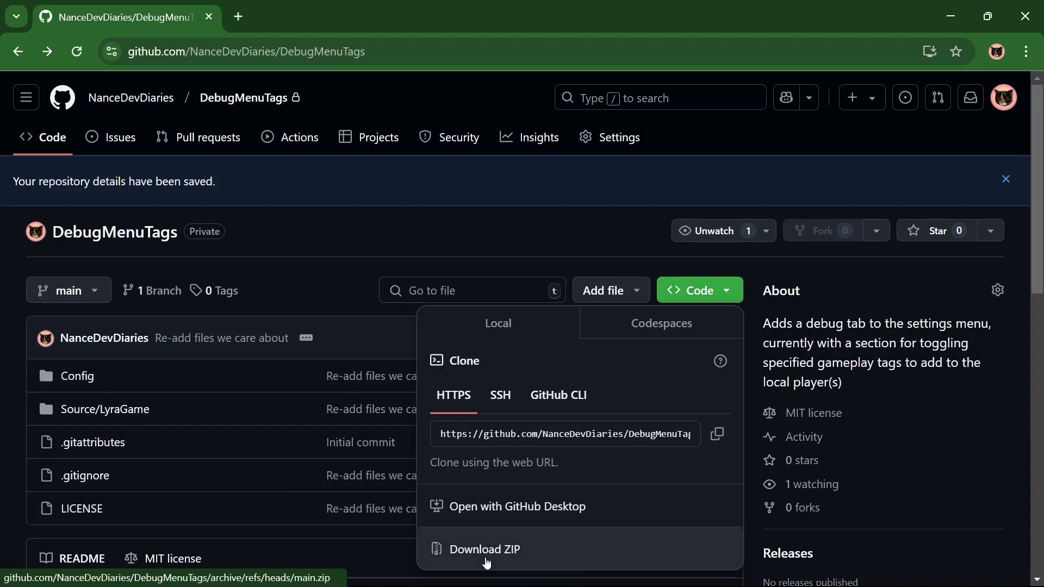
key(Escape)
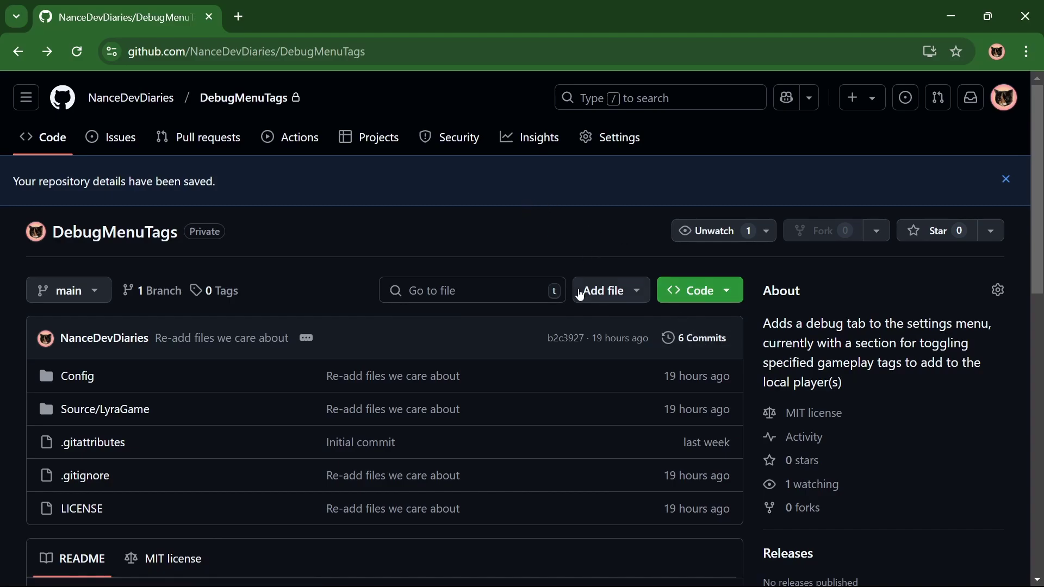
scroll(625, 277, down, 1)
- Open the commit history and view the 'Debug menu changes required for new functionality' commit
click(701, 265)
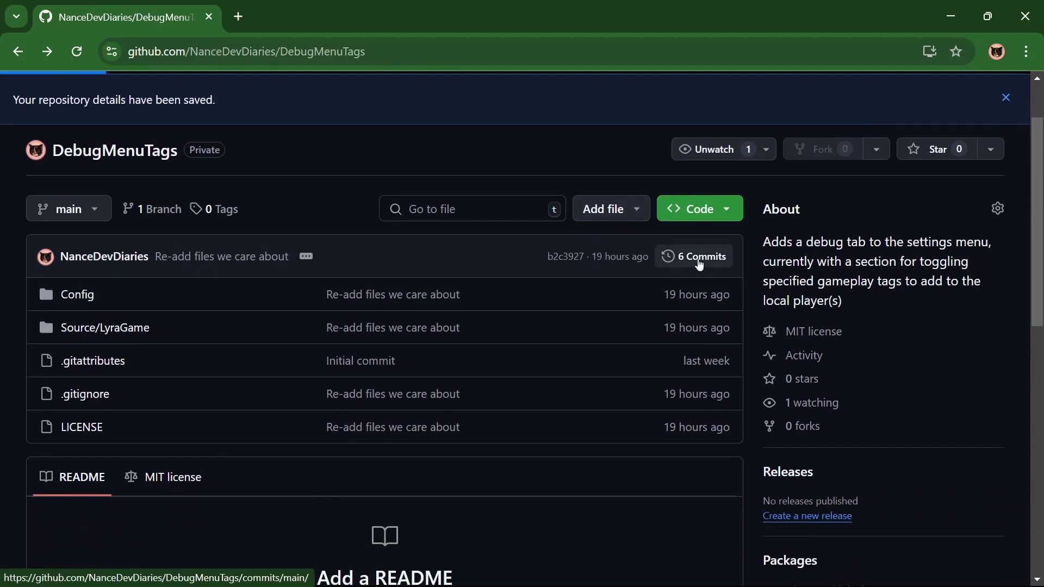
scroll(430, 353, down, 2)
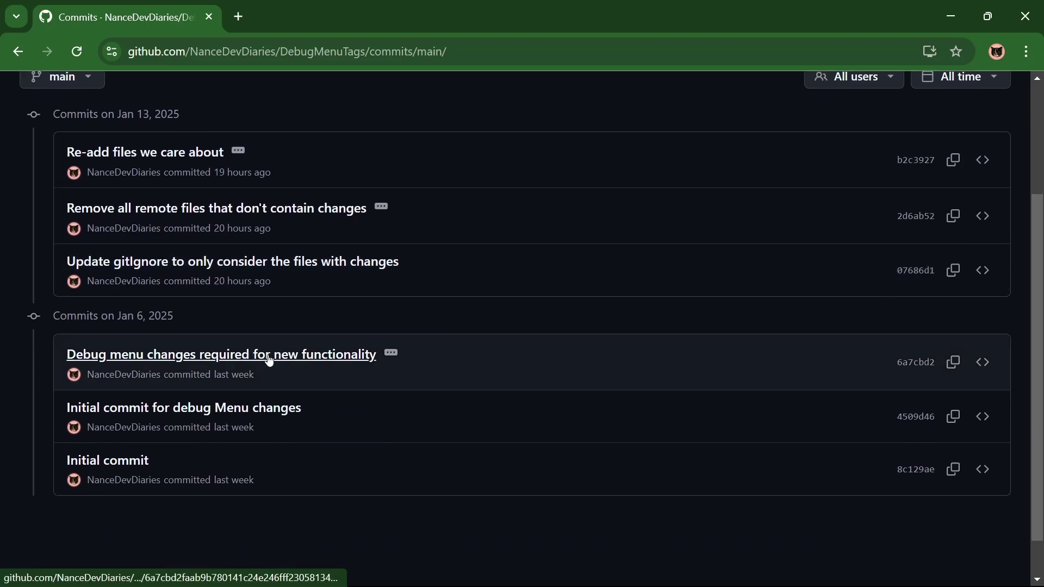
click(311, 357)
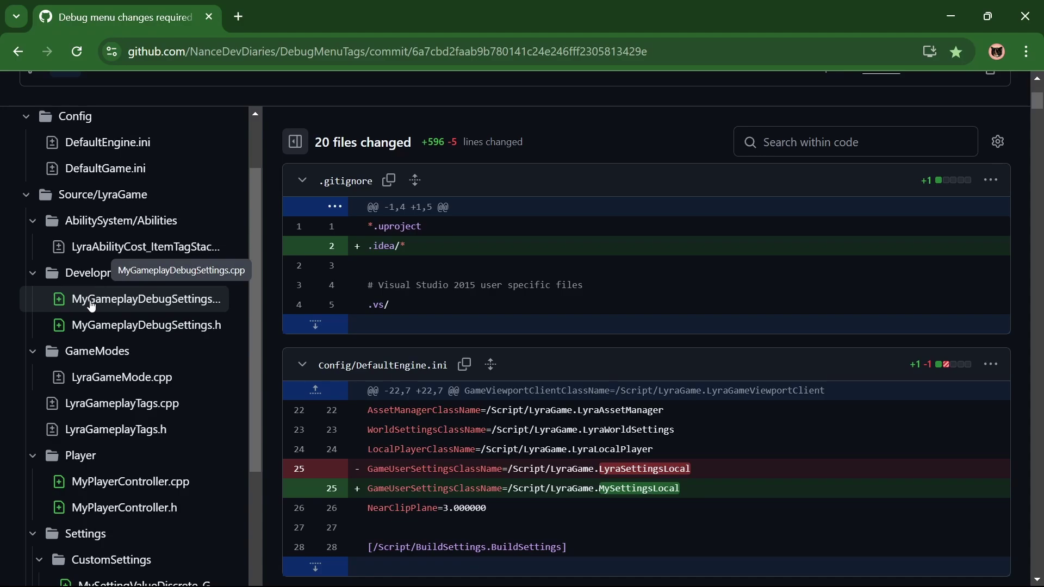
- Review the LyraAbilityCost_ItemTagStack.cpp and LyraGameMode.cpp diffs in the commit
click(109, 247)
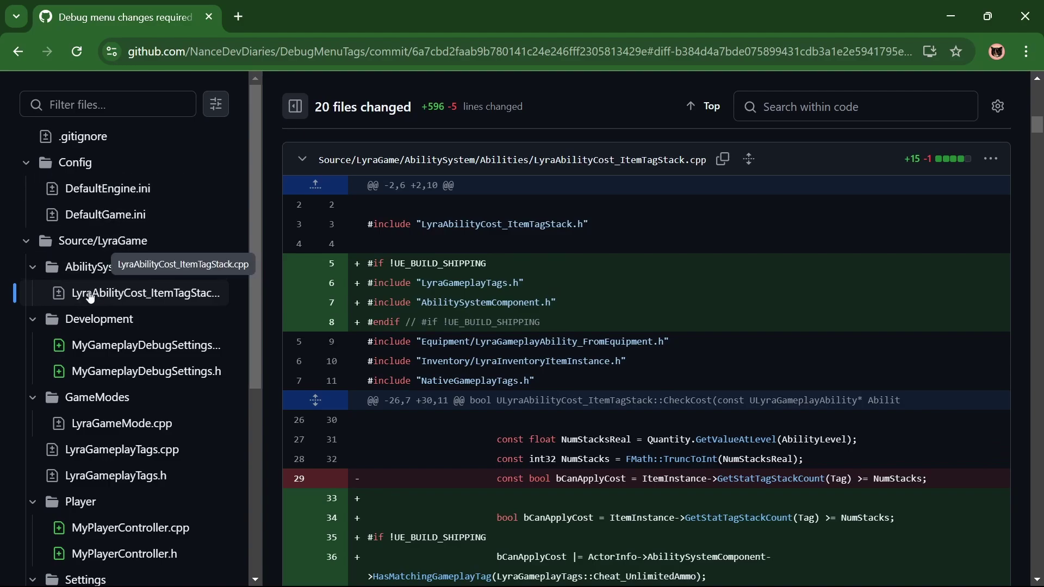
scroll(598, 353, down, 3)
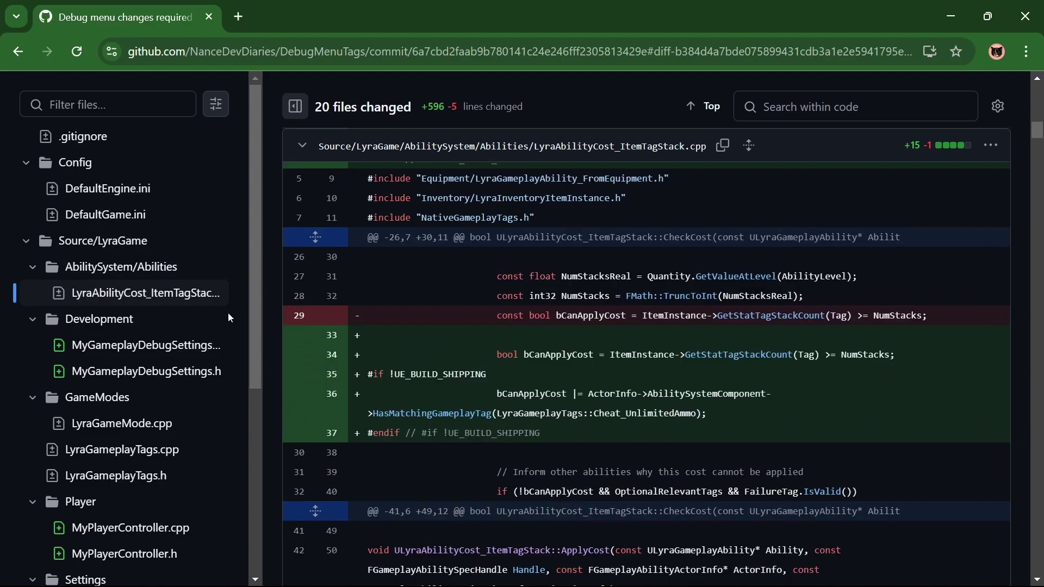
click(220, 343)
scroll(572, 376, down, 3)
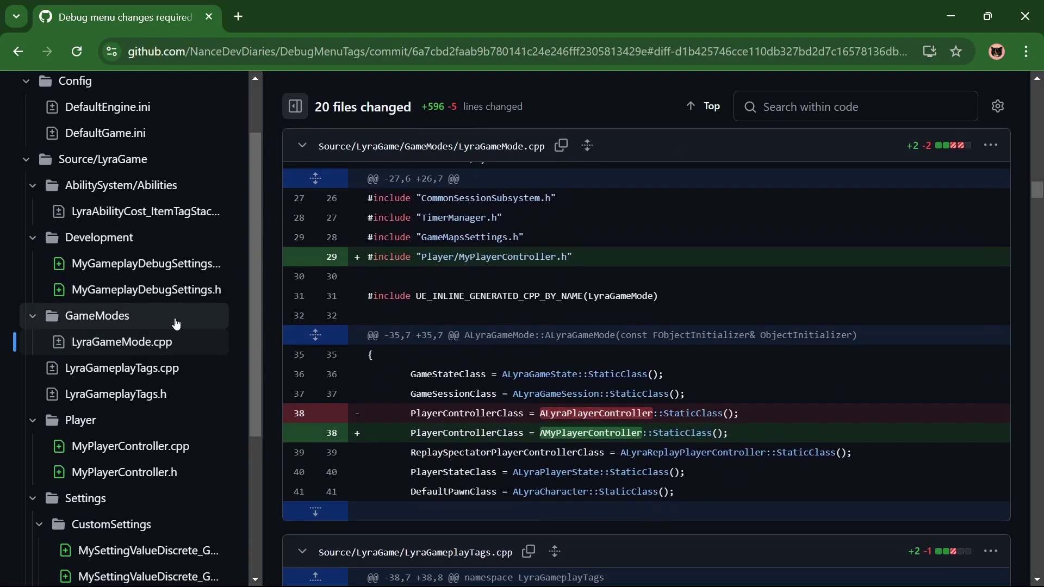
scroll(544, 375, down, 3)
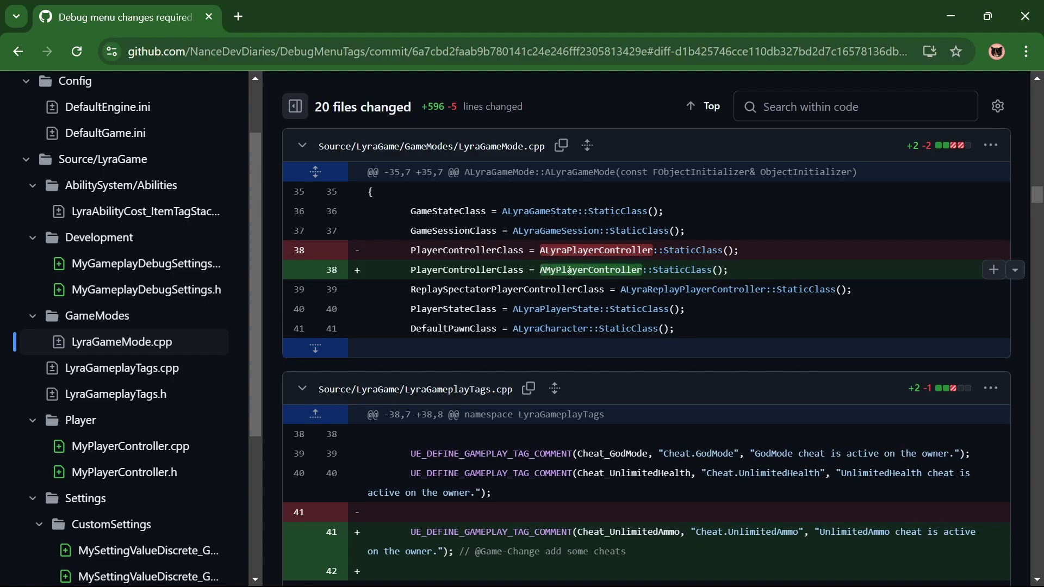
- Review the MyPlayerController.cpp diff and the new 34-line MyPlayerController.h
click(191, 446)
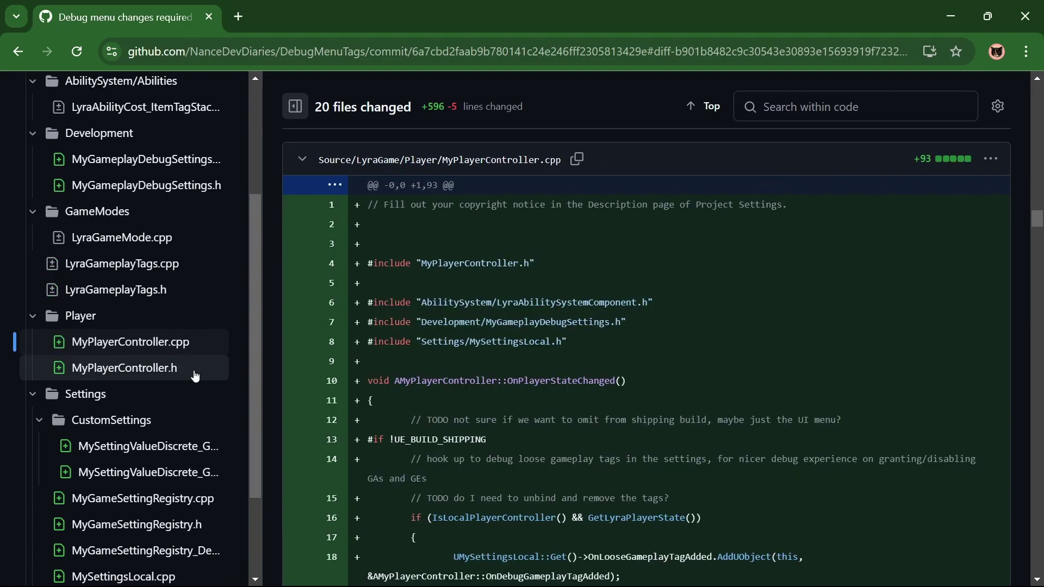
click(195, 375)
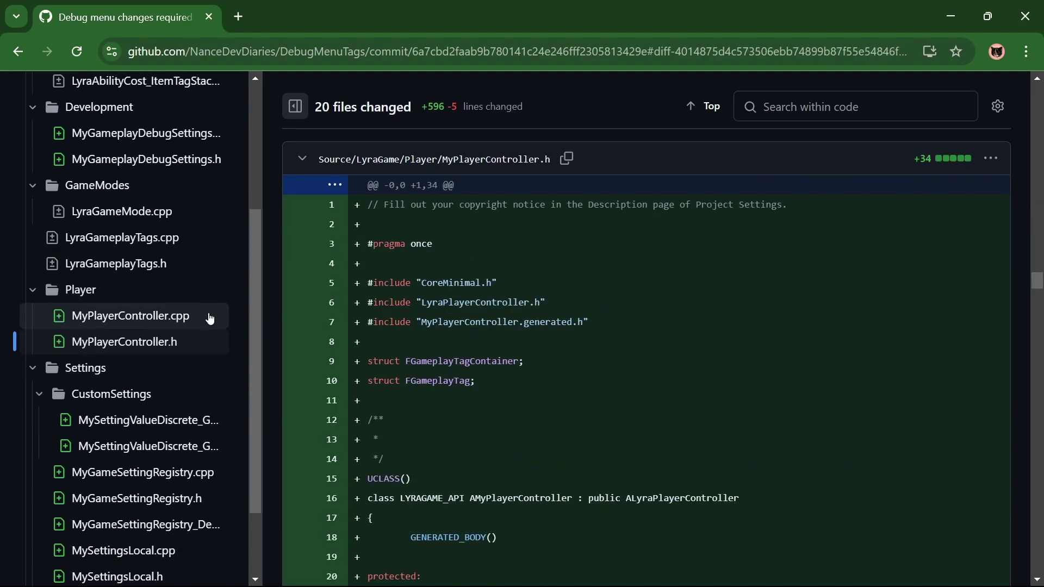
scroll(660, 349, down, 6)
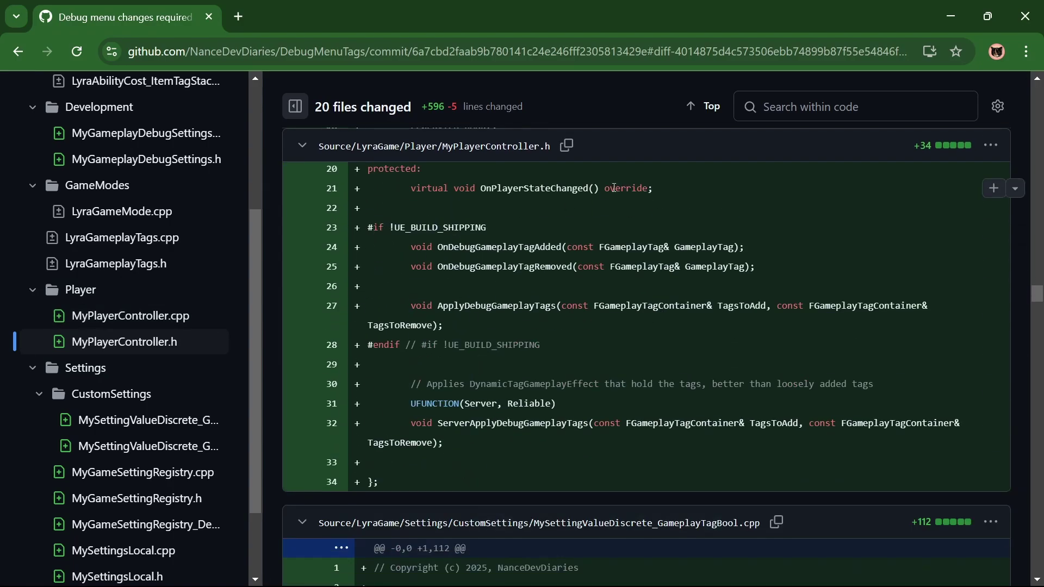
scroll(260, 374, down, 2)
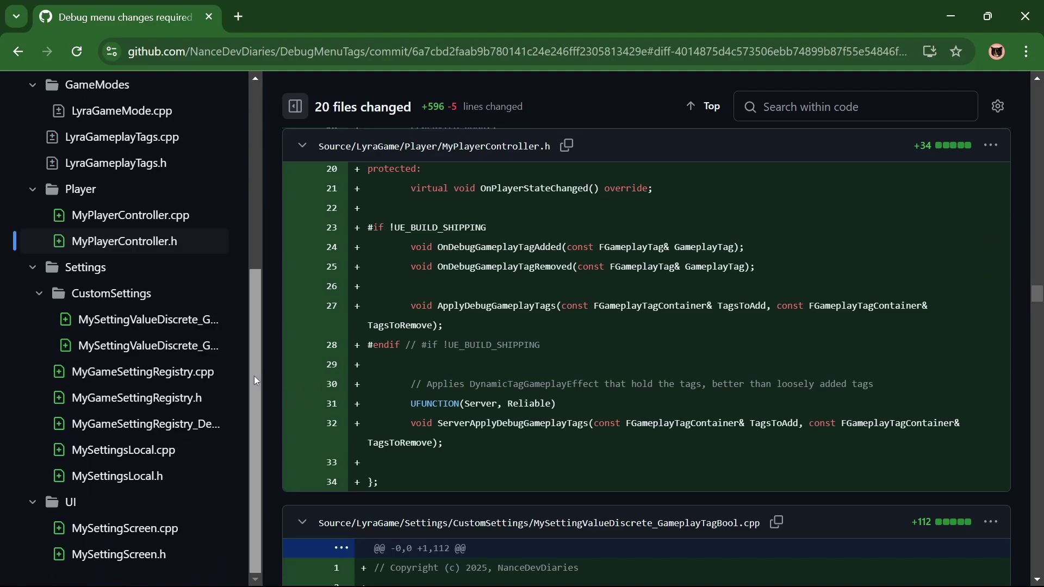
drag(253, 376, 251, 165)
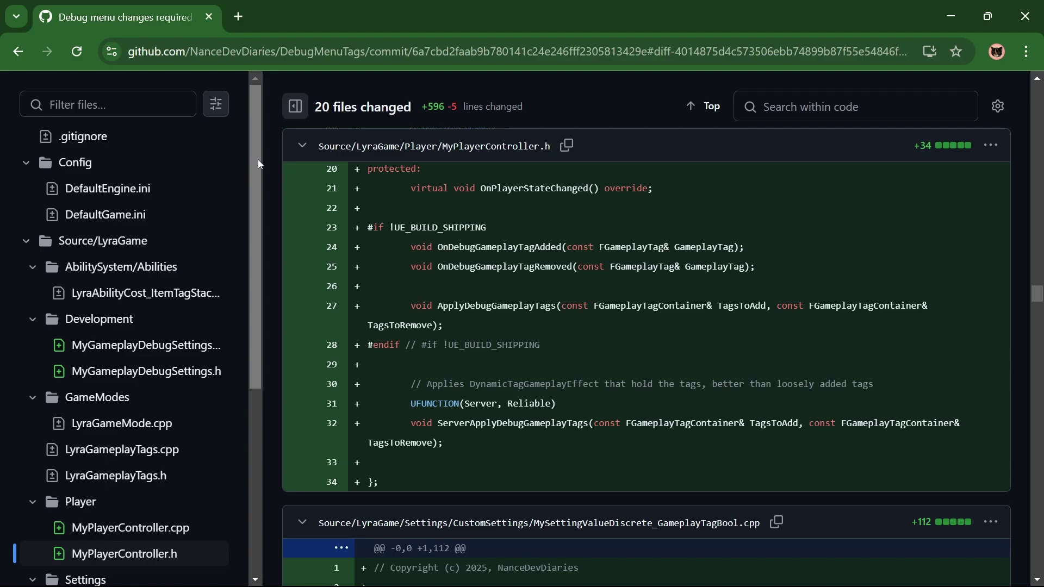
- Review the DefaultEngine.ini and DefaultGame.ini diffs in the commit
click(185, 190)
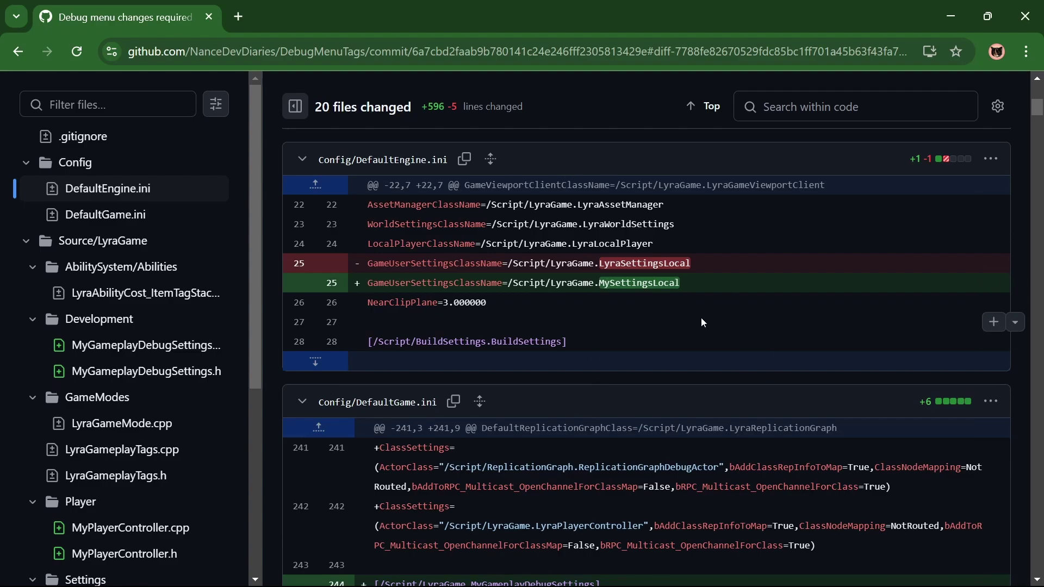
scroll(707, 315, down, 1)
scroll(712, 353, down, 1)
scroll(705, 402, down, 3)
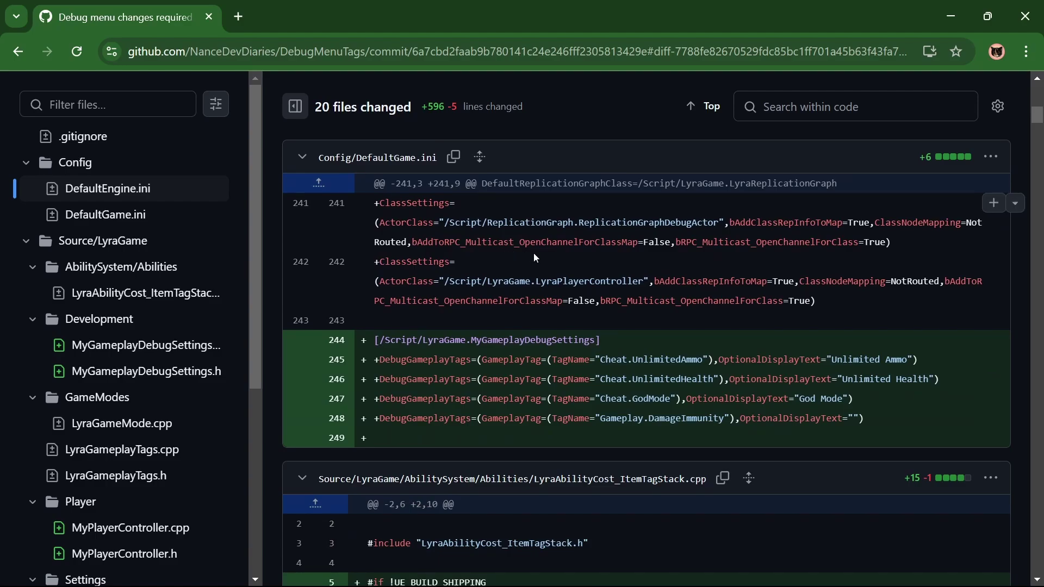
click(112, 216)
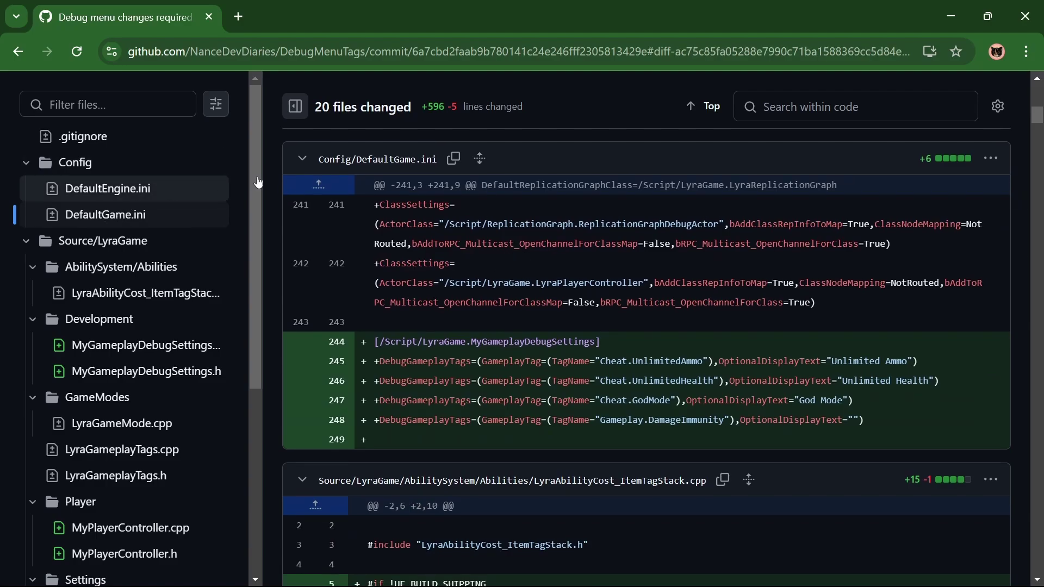
scroll(637, 351, down, 1)
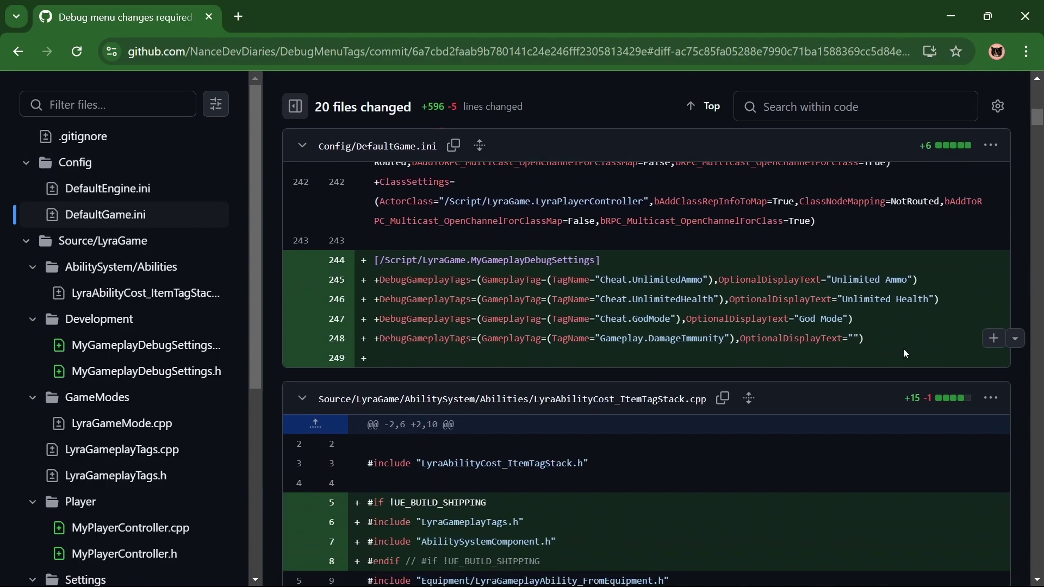
scroll(869, 361, up, 10)
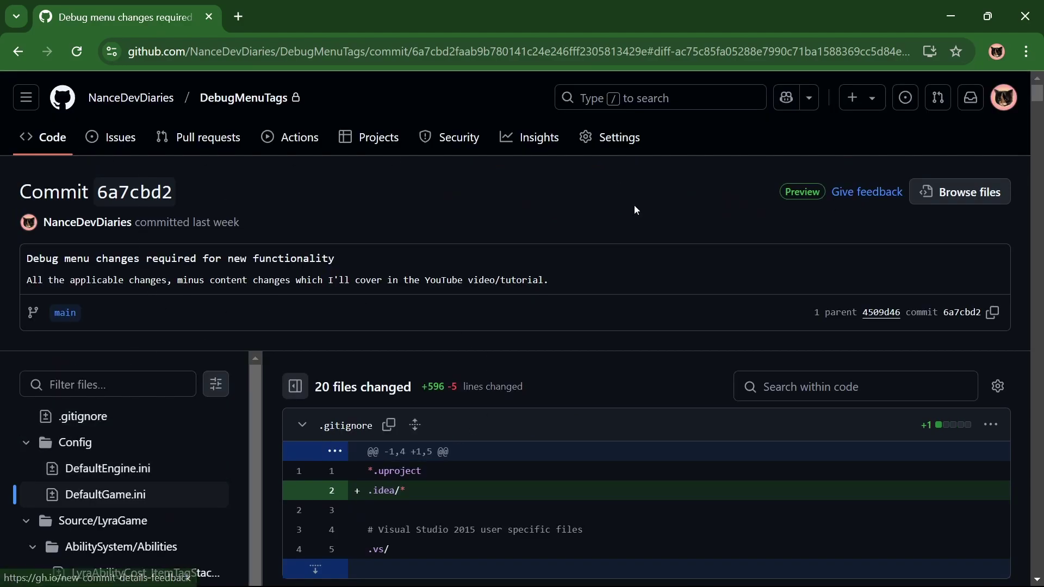
- Download the DebugMenuTags repository's main branch as a ZIP
click(266, 98)
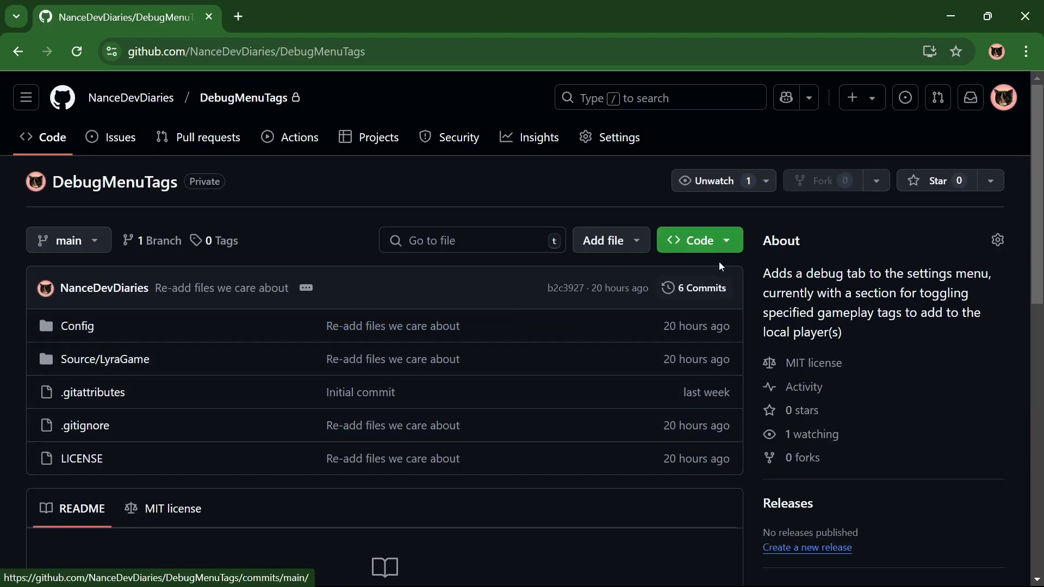
click(728, 241)
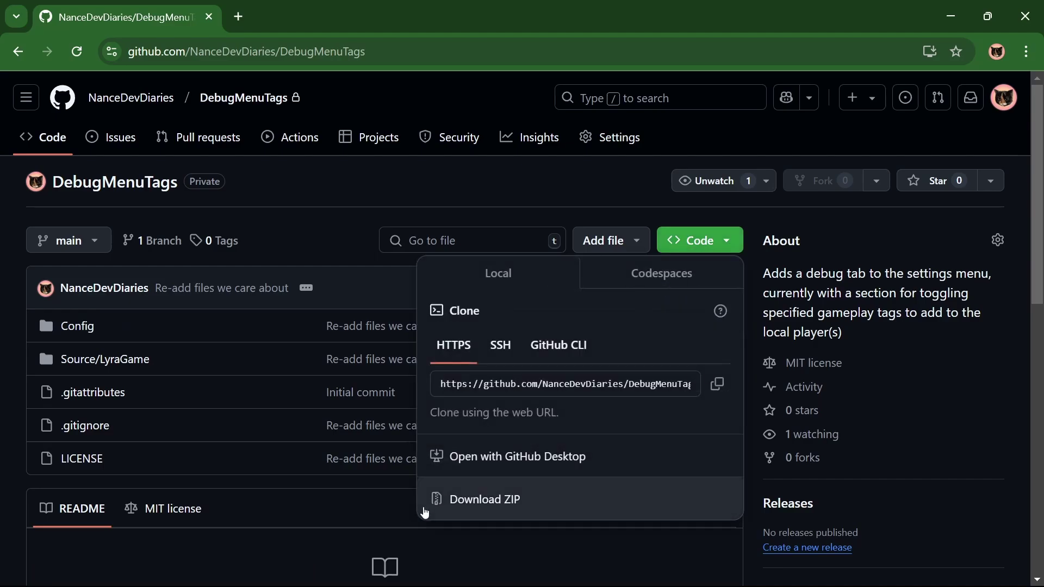
click(497, 504)
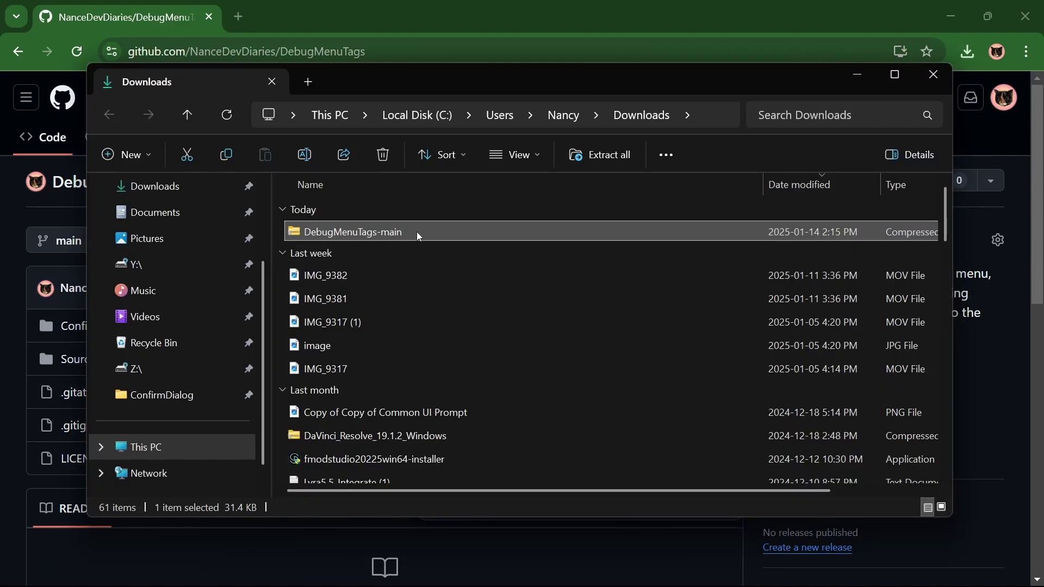
- Extract the DebugMenuTags-main ZIP into its suggested DebugMenuTags-main folder
right_click(420, 236)
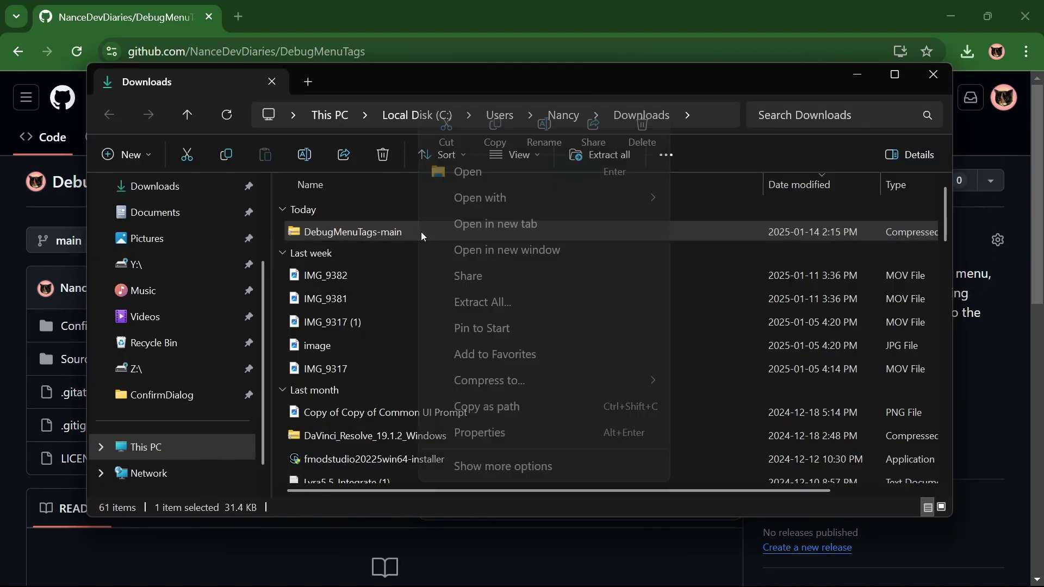
click(498, 302)
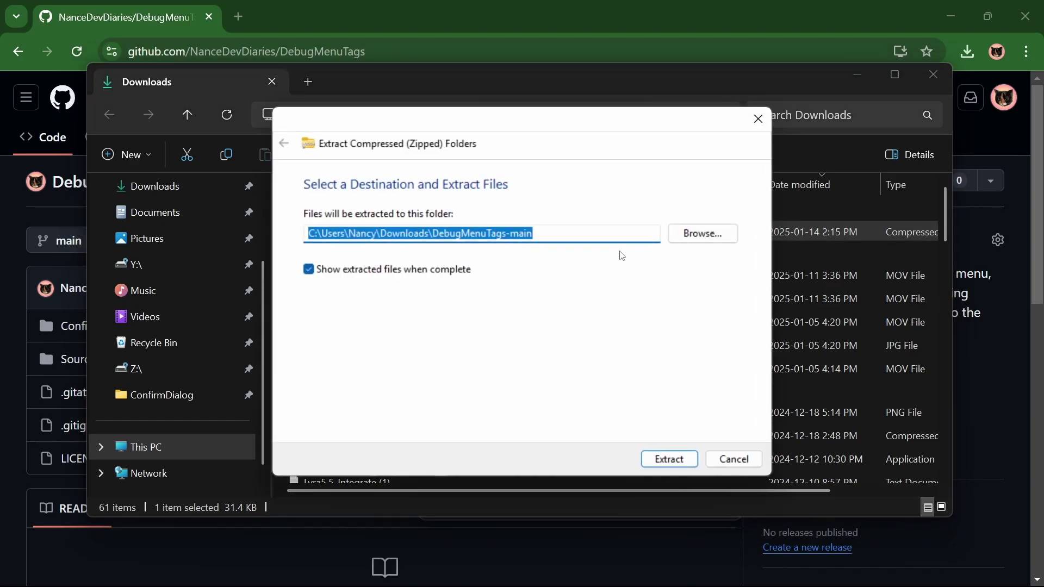
click(670, 459)
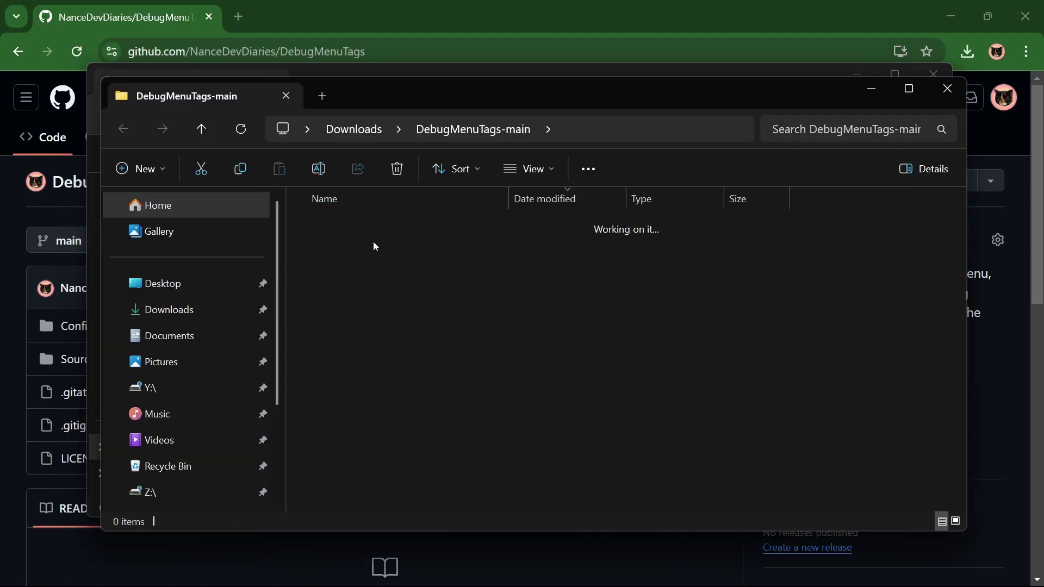
- In the nested DebugMenuTags-main folder, select the Config and Source folders
double_click(374, 245)
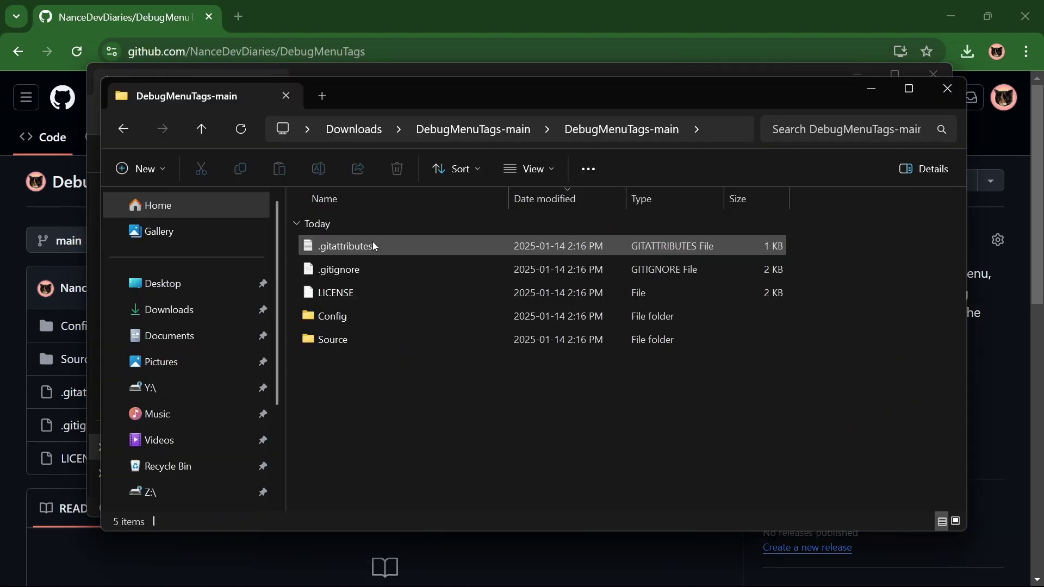
click(336, 320)
shift+click(341, 340)
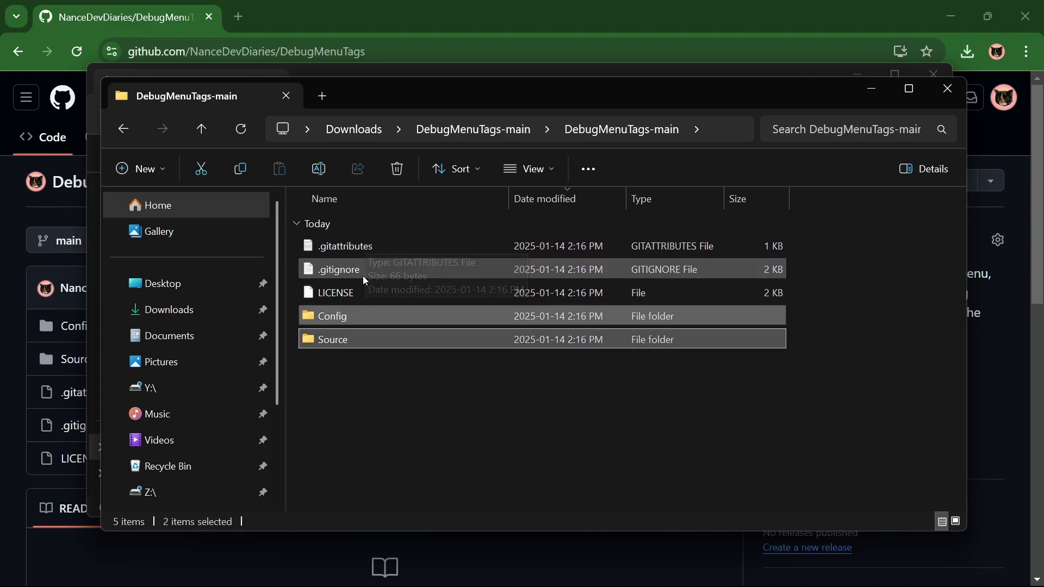
click(355, 369)
drag(354, 369, 340, 318)
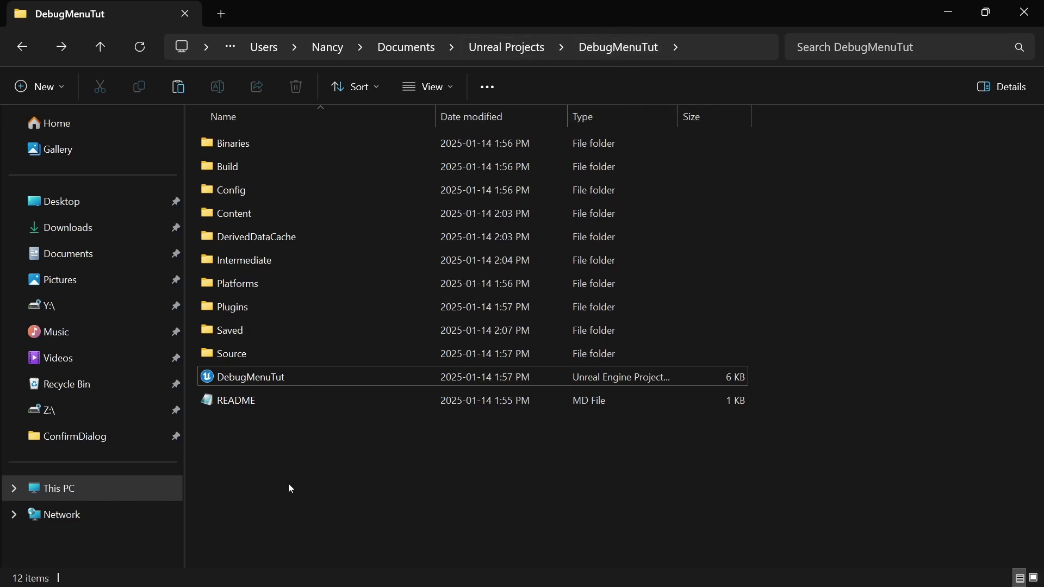
- Paste the 30 copied items into DebugMenuTut, replacing the 6 same-named files
key(ctrl+v)
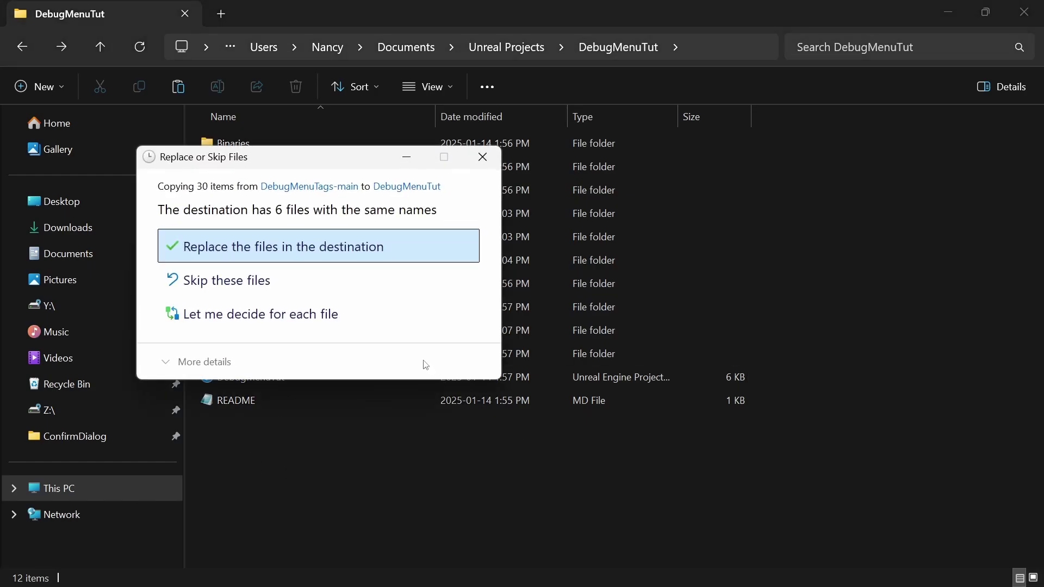
drag(315, 156, 634, 199)
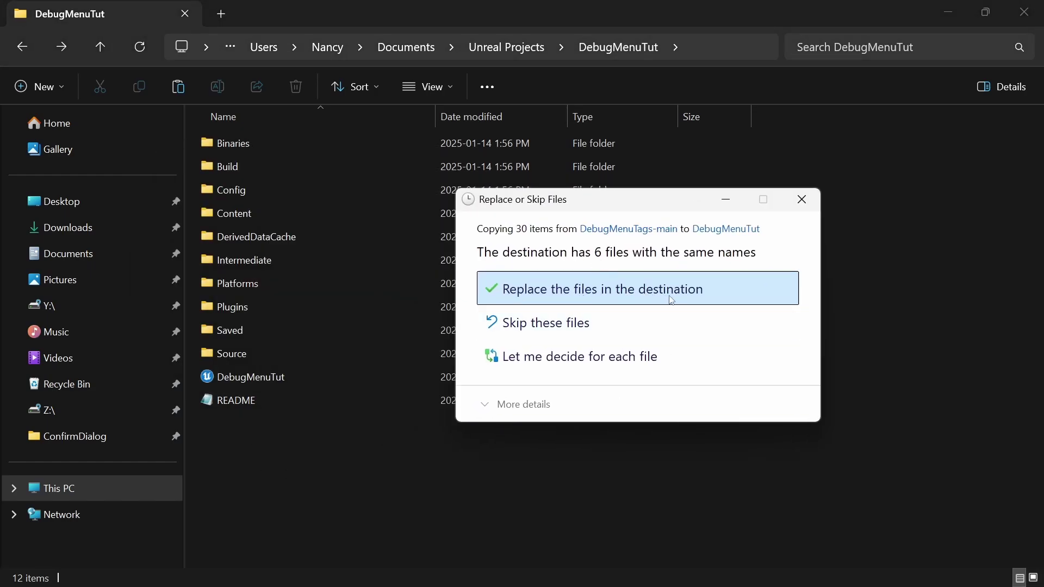
click(646, 293)
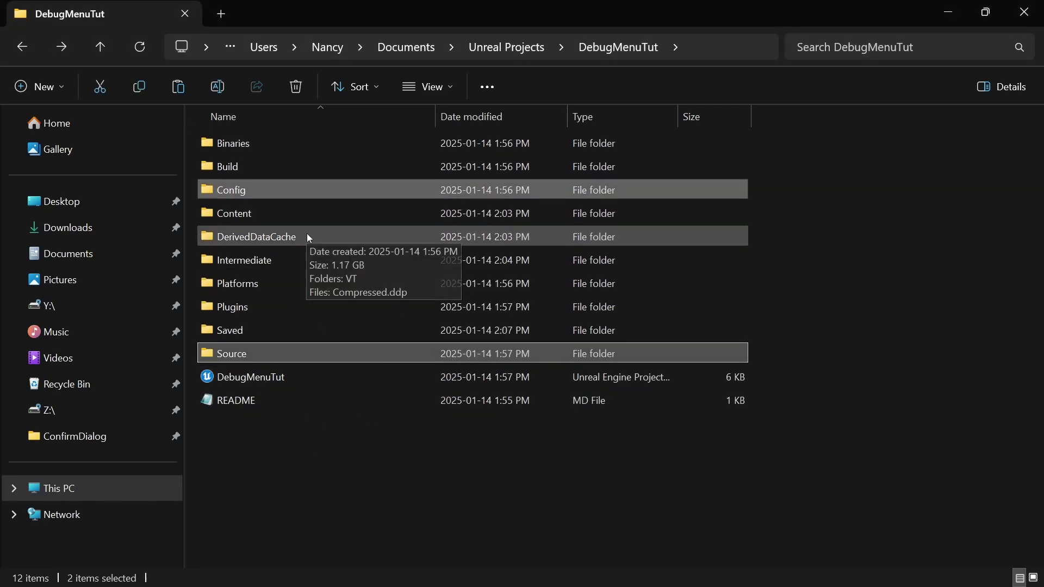
click(333, 474)
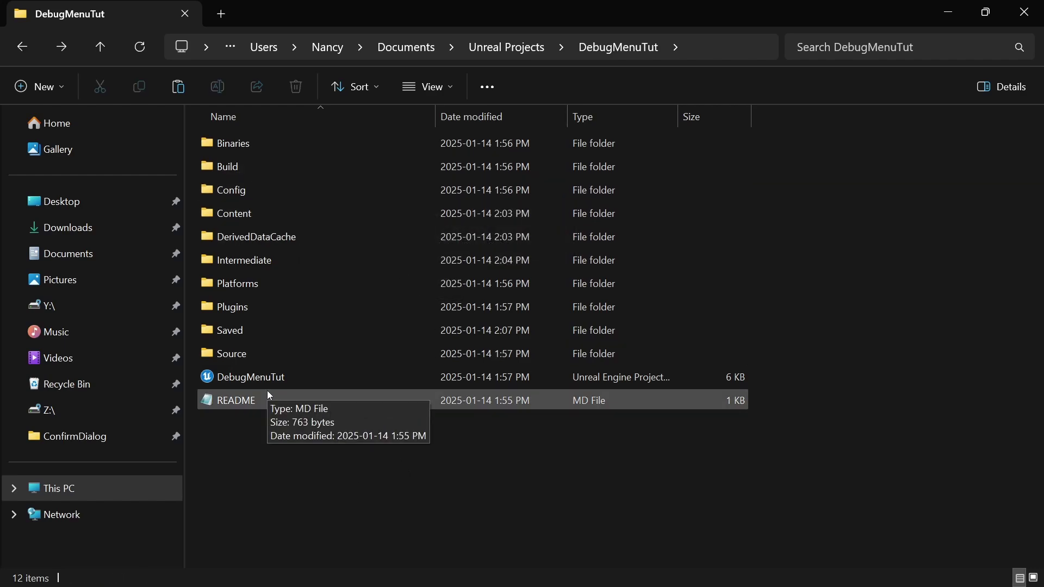
- Open the DebugMenuTut project in JetBrains Rider, trust the solution, and start debugging
right_click(280, 377)
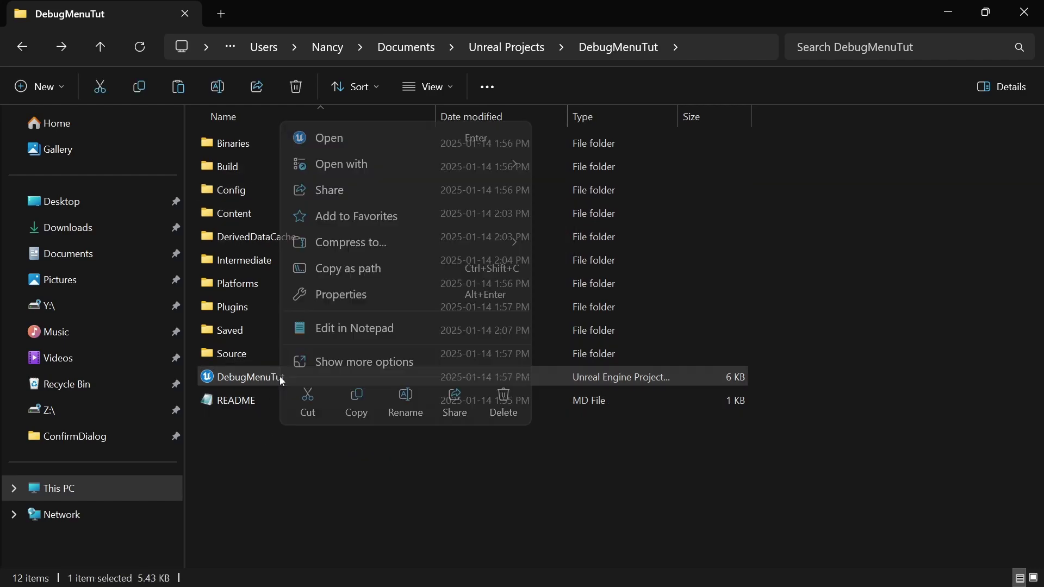
mouse_move(373, 166)
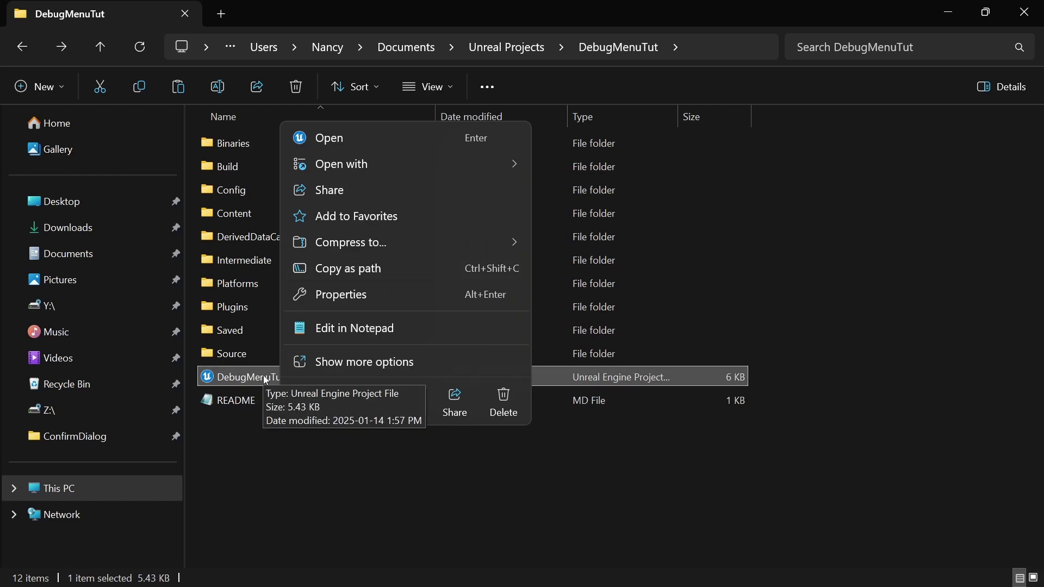
mouse_move(449, 162)
click(596, 169)
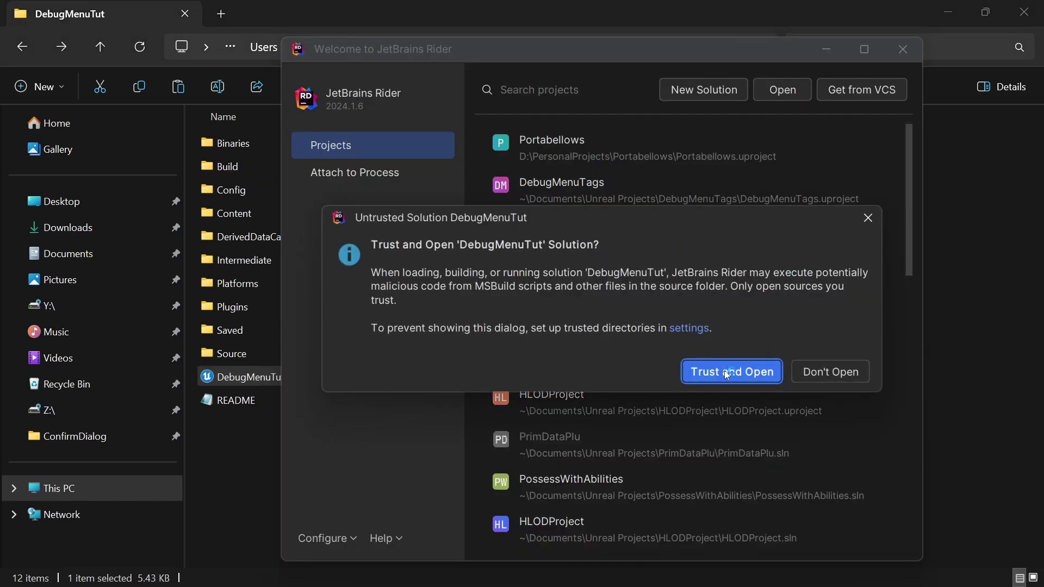
click(720, 371)
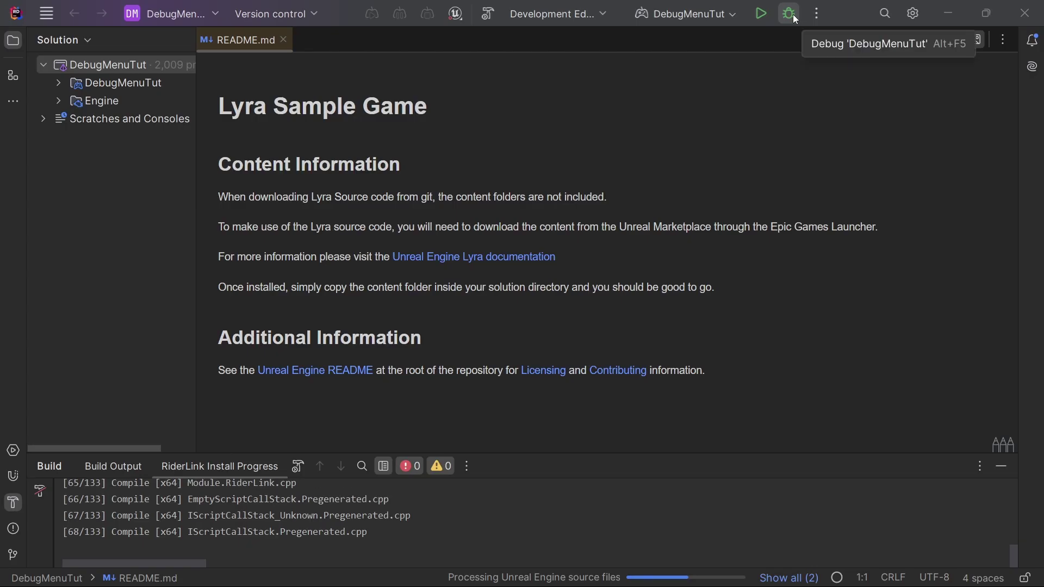
click(790, 14)
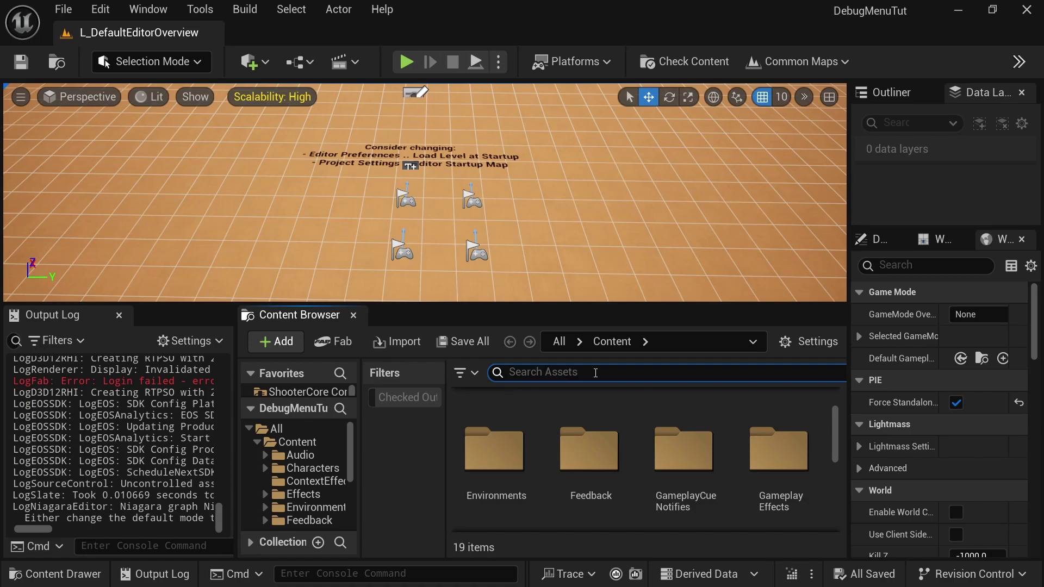
- Search 'lyra setting', open W_LyraSettingScreen, and play-test the game's settings menu
text(lyra s)
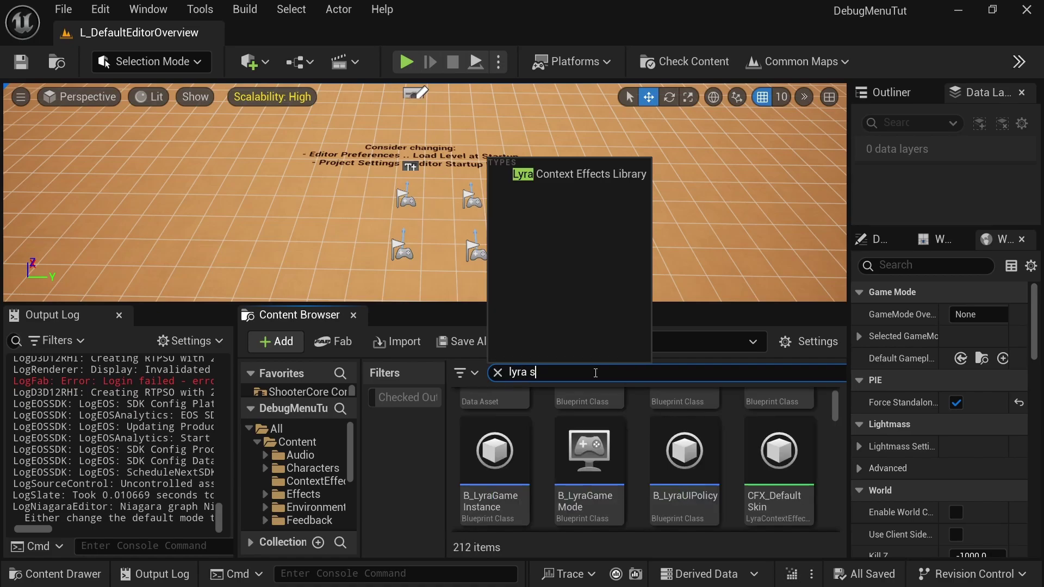
text(etting)
click(596, 438)
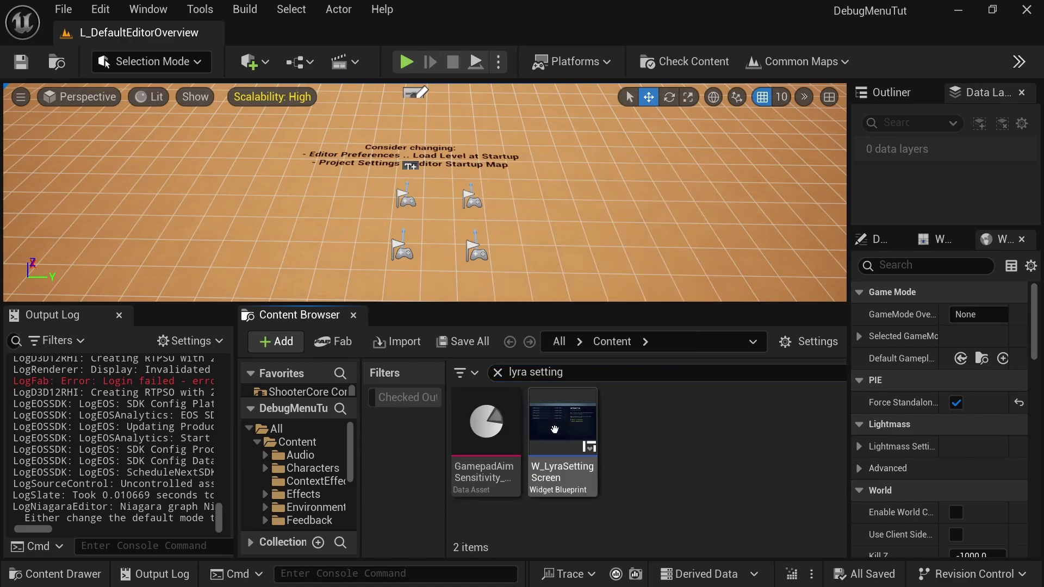
double_click(567, 457)
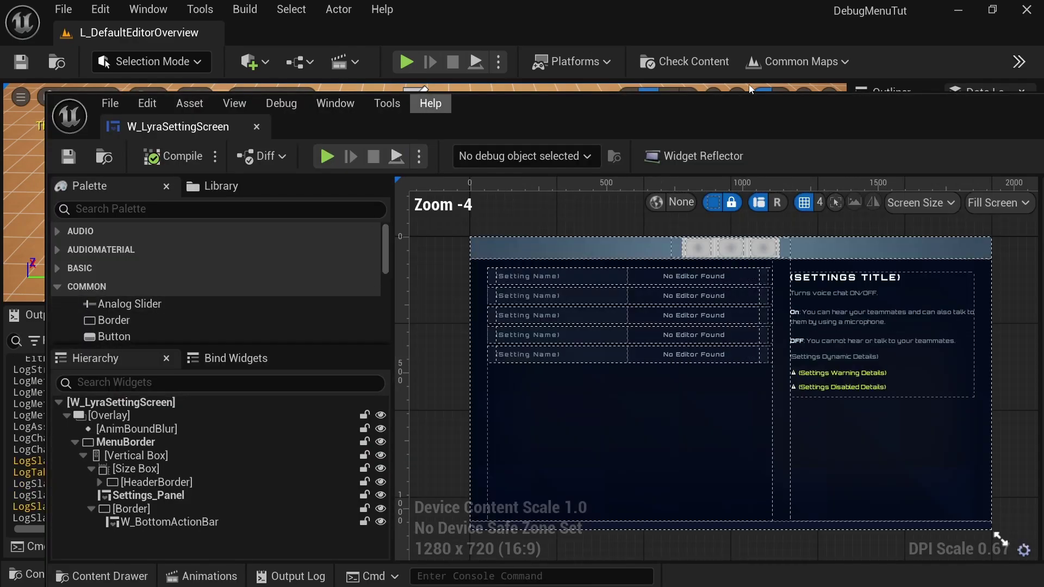
drag(569, 100, 521, 2)
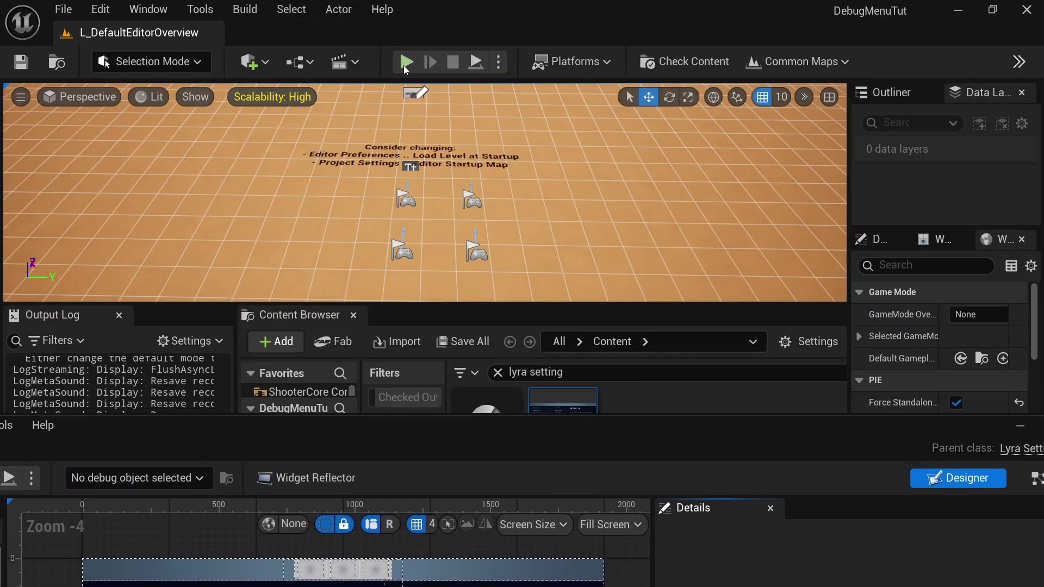
click(405, 62)
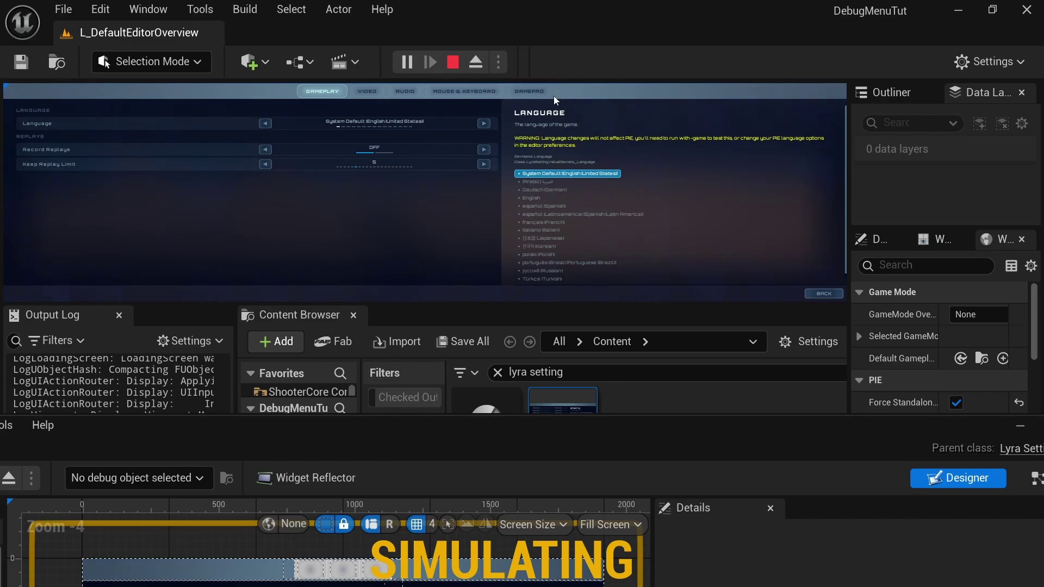
drag(494, 433, 517, 108)
- Change W_LyraSettingScreen's parent class from Lyra Setting Screen to MySettingScreen
key(super+Up)
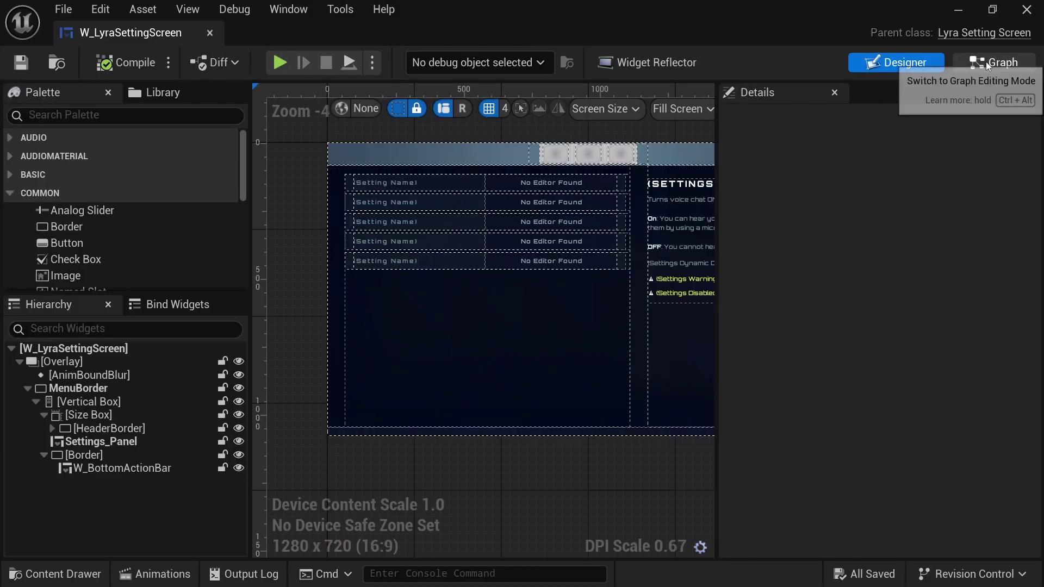
click(983, 69)
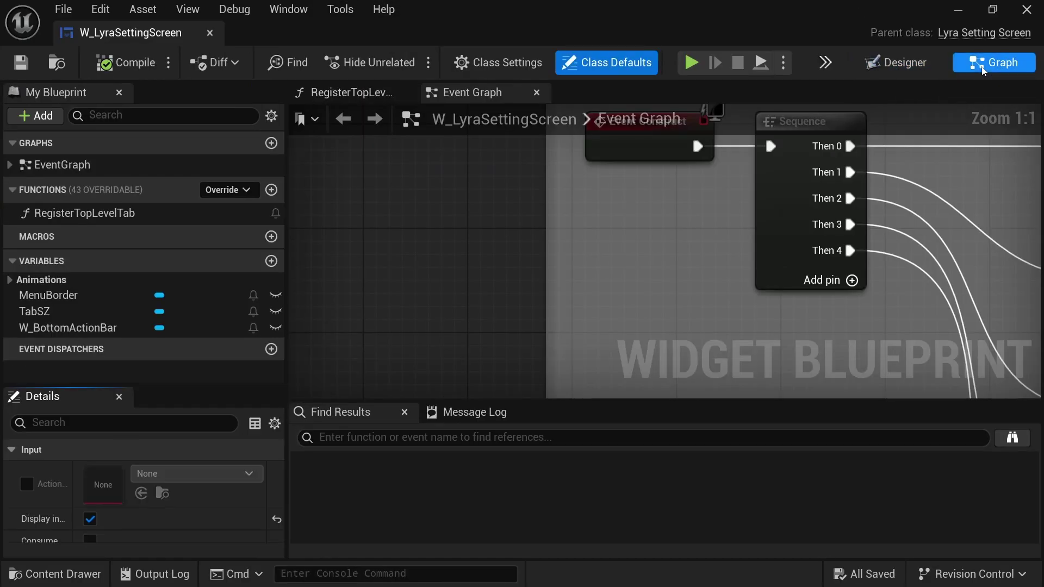
click(514, 61)
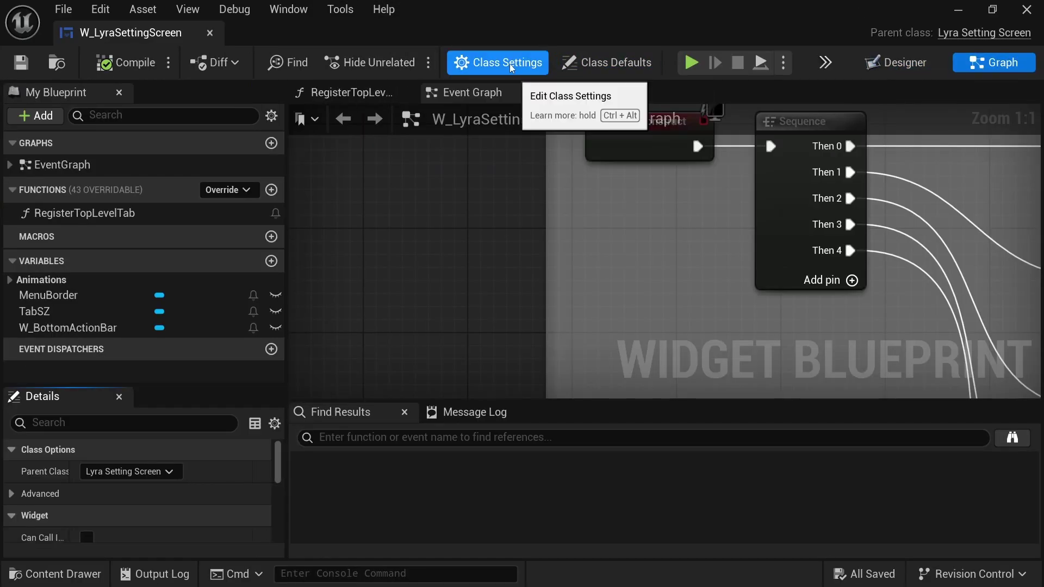
click(170, 472)
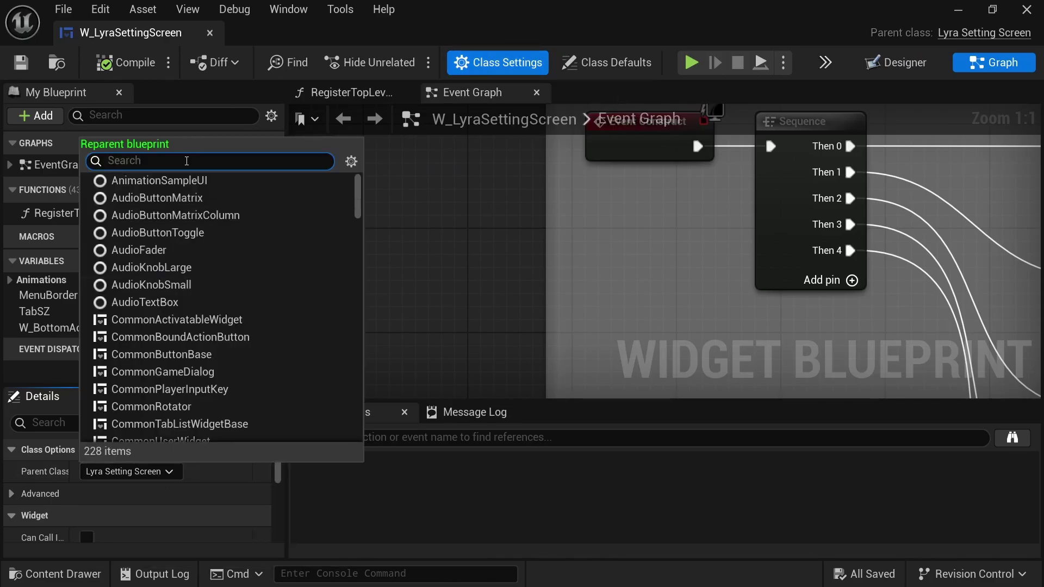
text(My s)
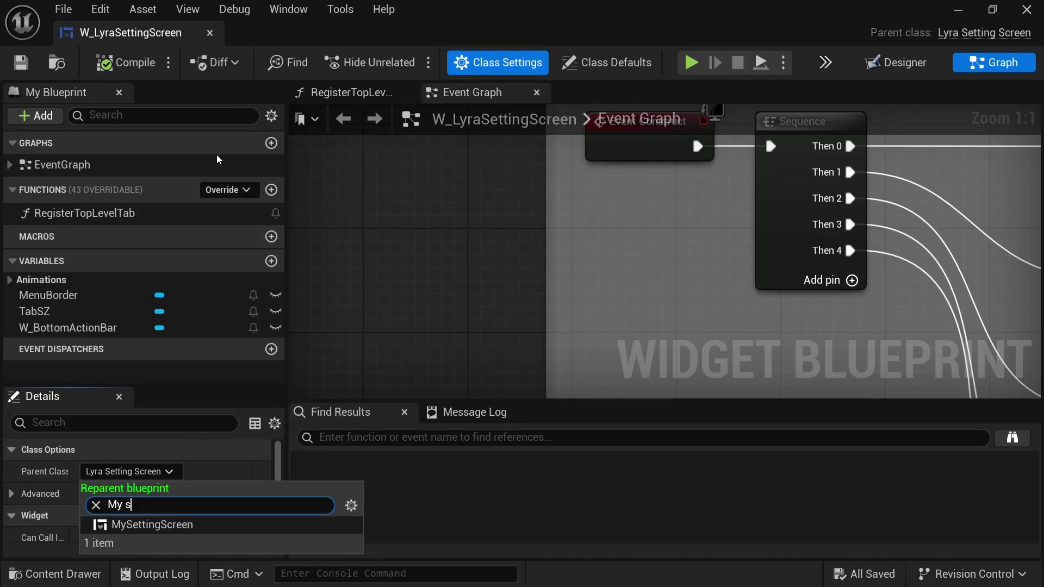
text(etting)
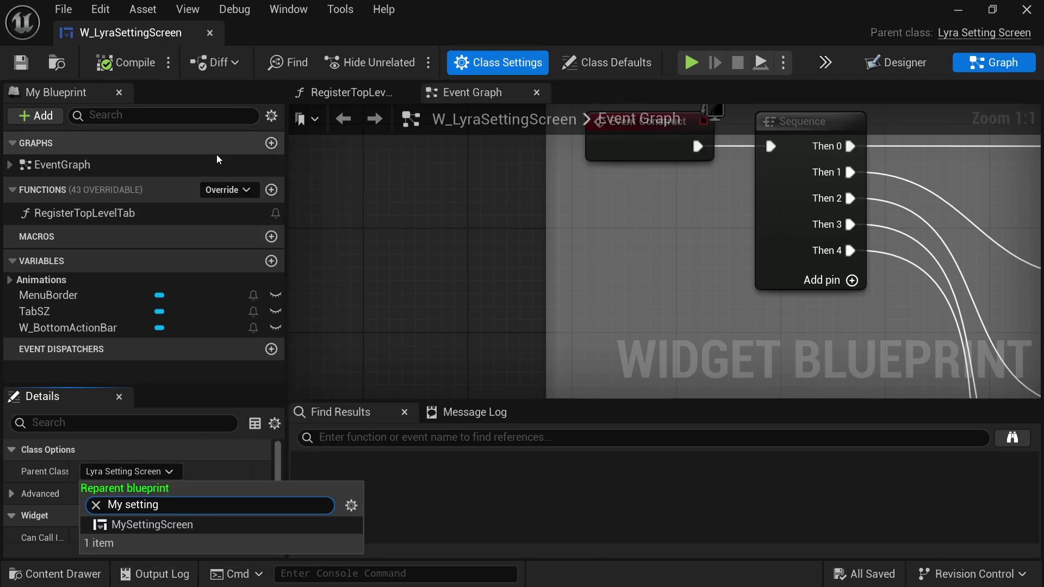
click(171, 527)
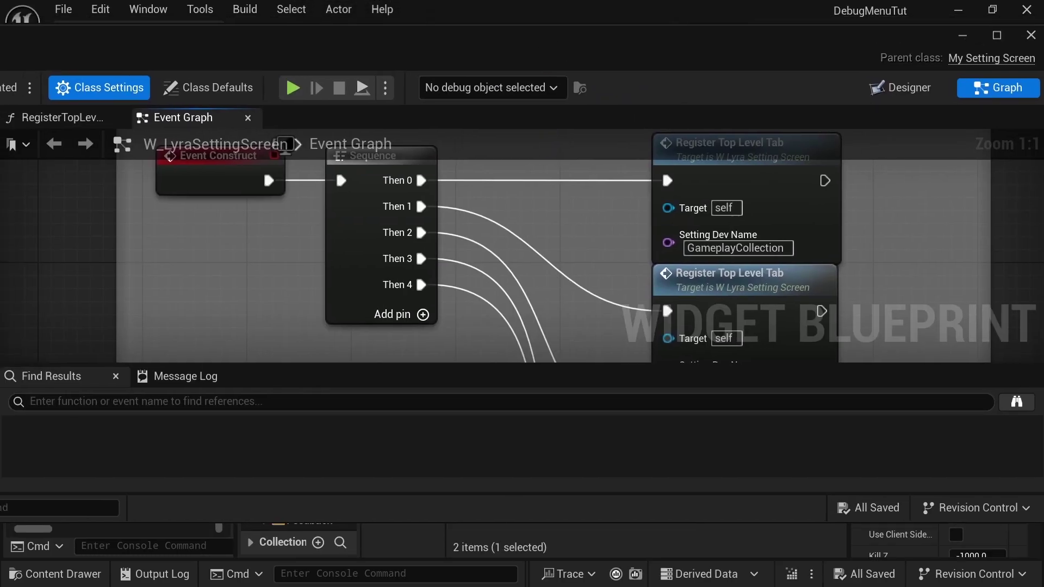
key(alt+Tab)
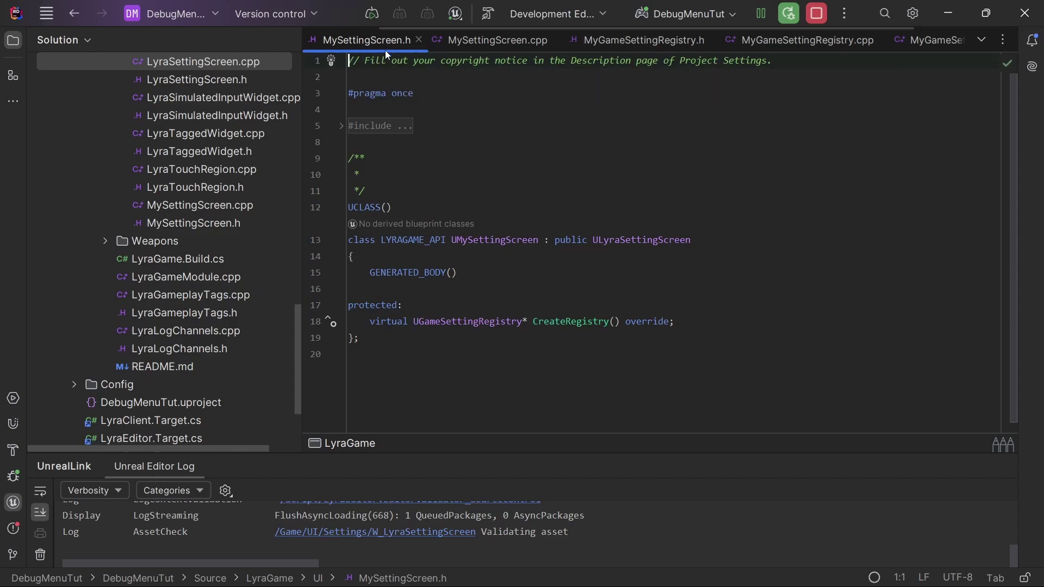
click(476, 40)
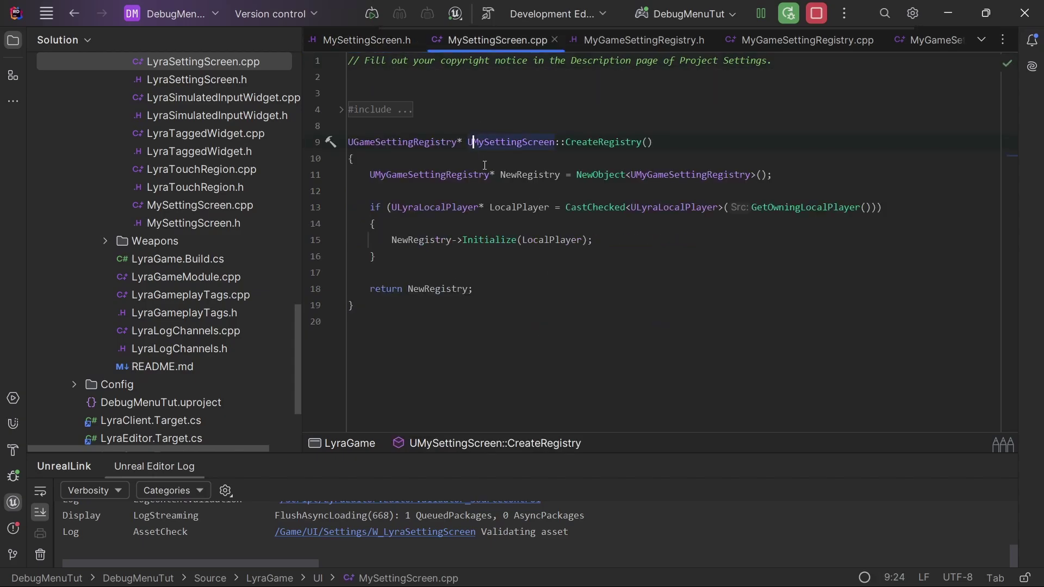
double_click(427, 175)
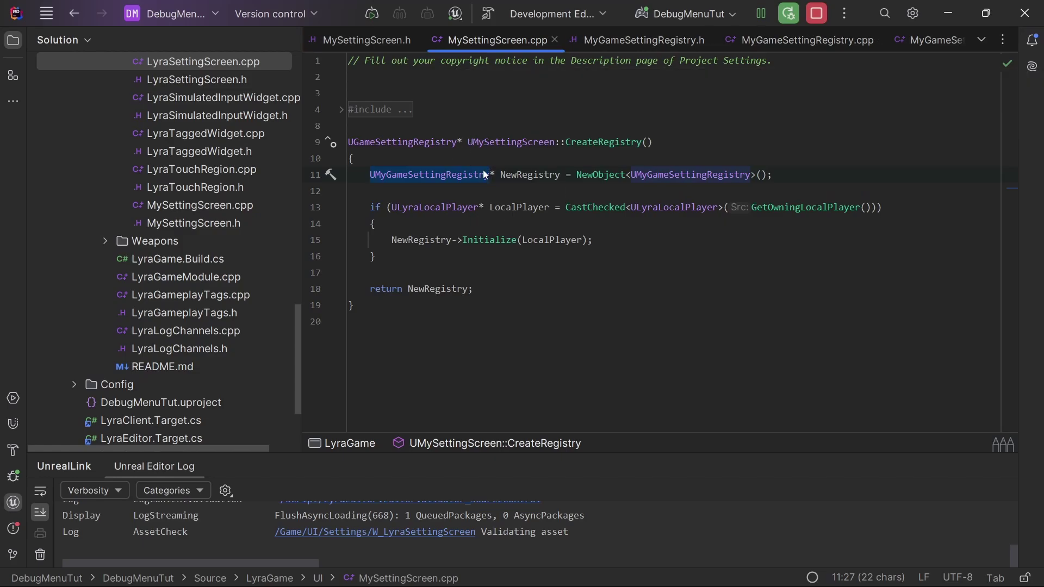
click(647, 41)
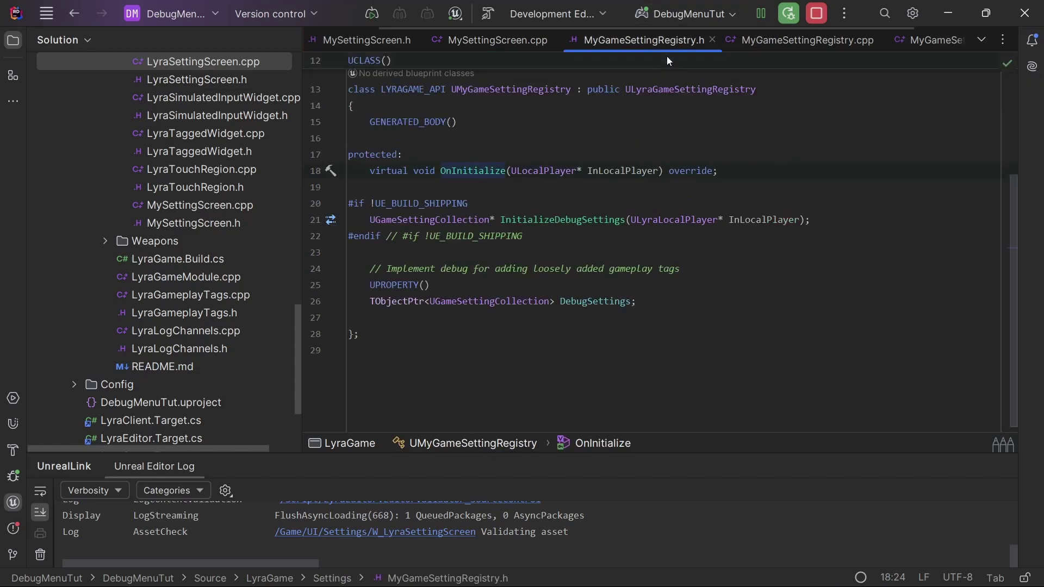
scroll(625, 144, up, 1)
double_click(661, 138)
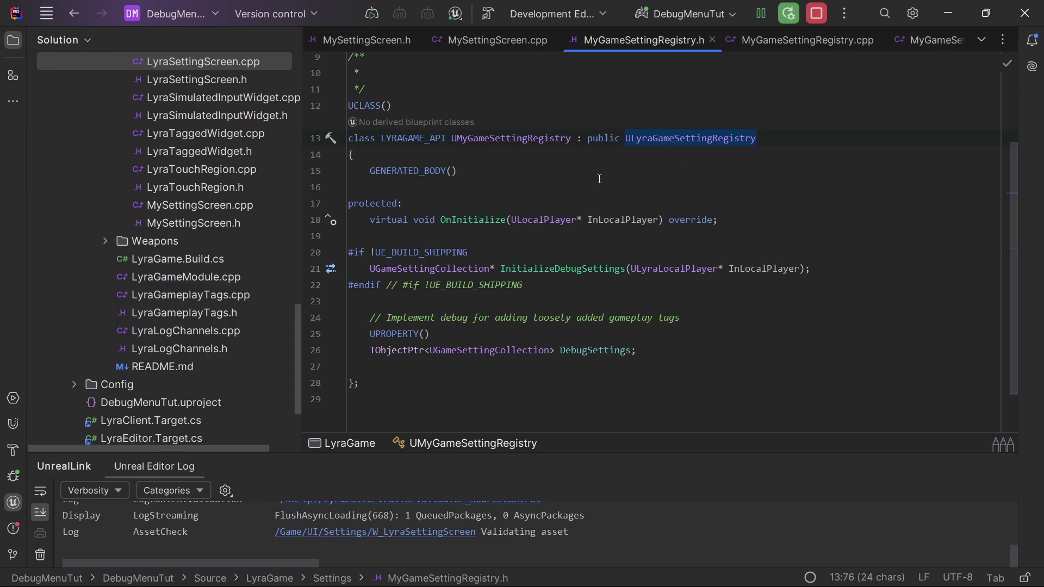
key(Down)
drag(654, 351, 350, 318)
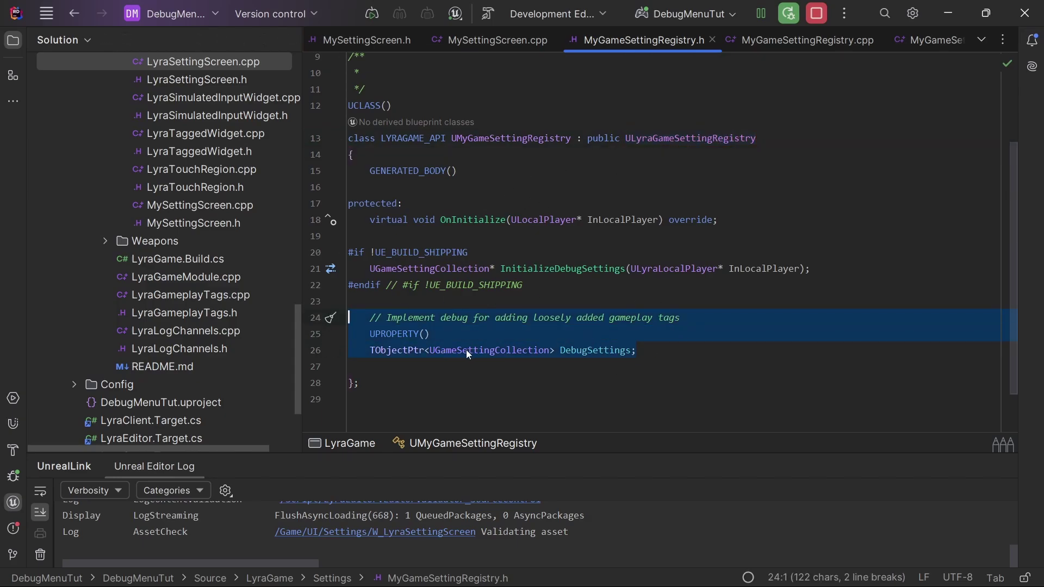
click(615, 351)
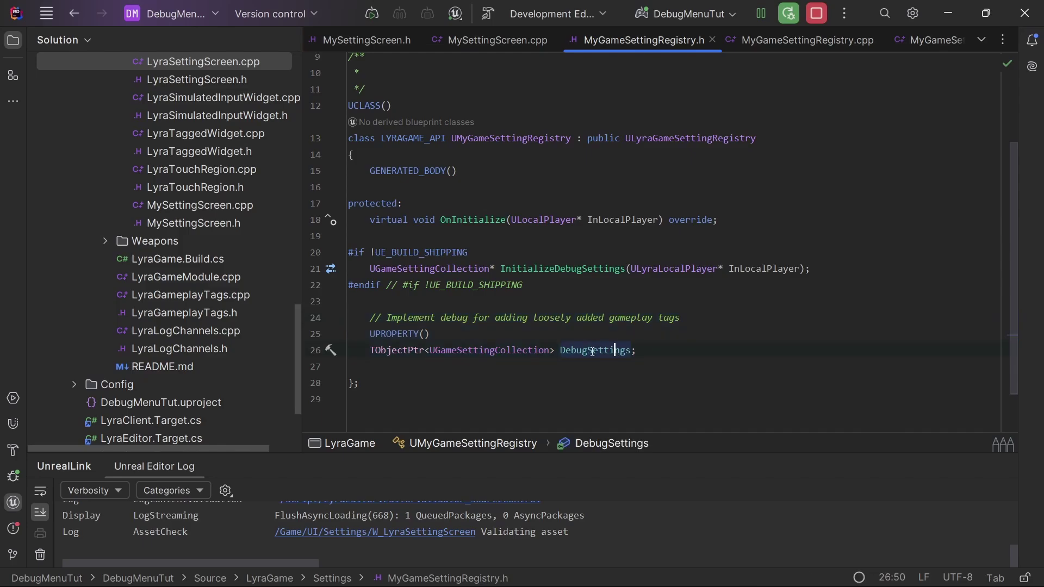
click(800, 47)
click(932, 40)
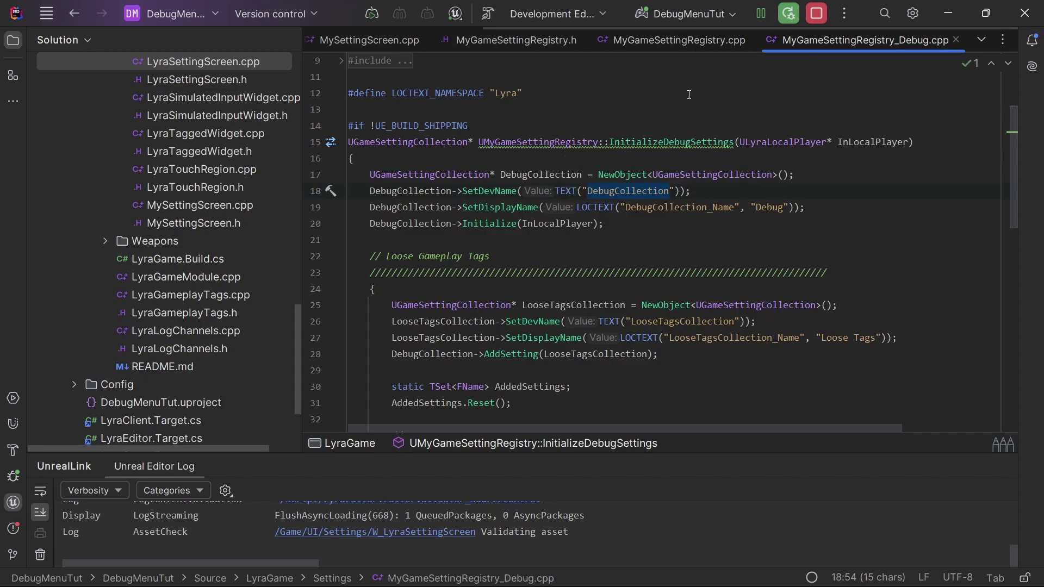
click(511, 175)
double_click(629, 175)
double_click(616, 192)
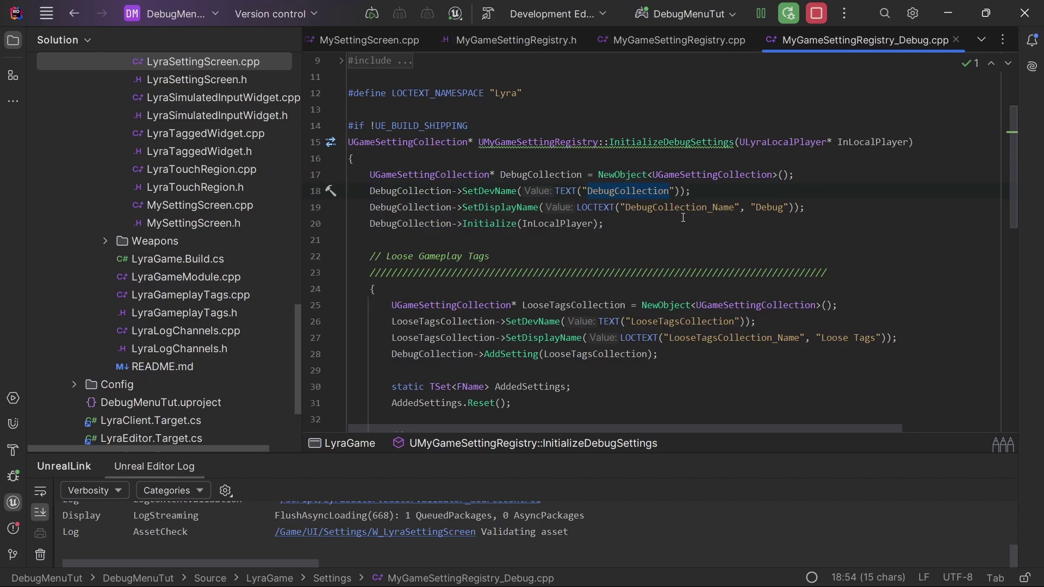
click(630, 190)
double_click(631, 190)
key(ctrl+c)
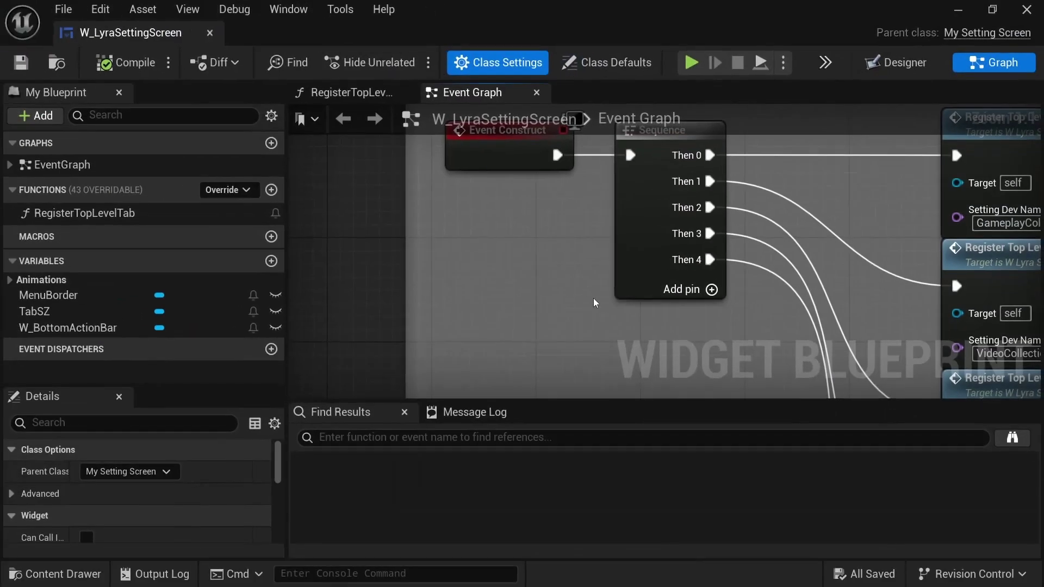
- Enlarge the Activation comment to make room below the Register Top Level Tab nodes
scroll(595, 303, down, 5)
right_drag(593, 375, 579, 310)
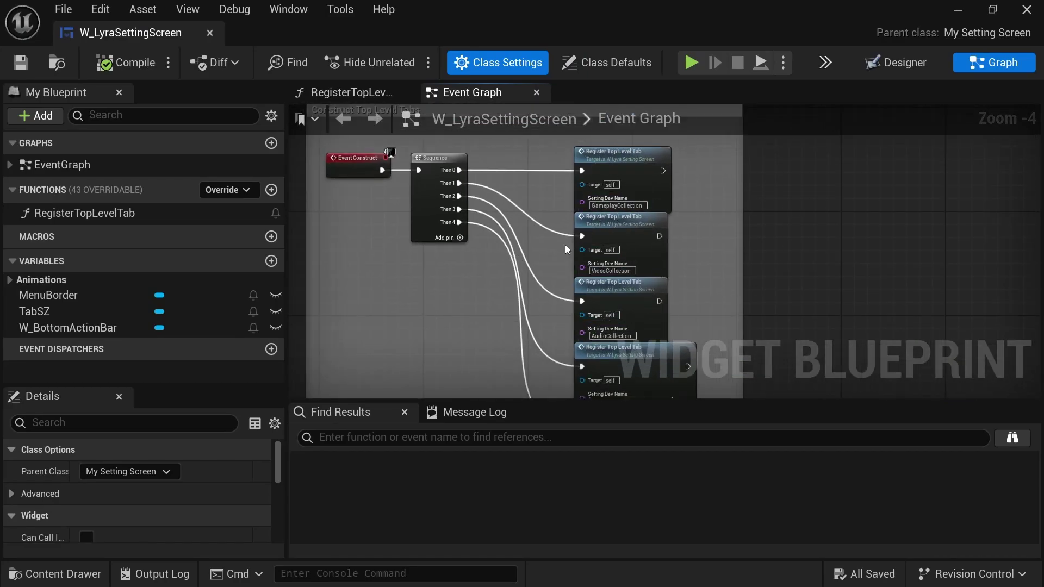
drag(496, 403, 503, 460)
right_drag(507, 389, 485, 204)
drag(539, 315, 544, 408)
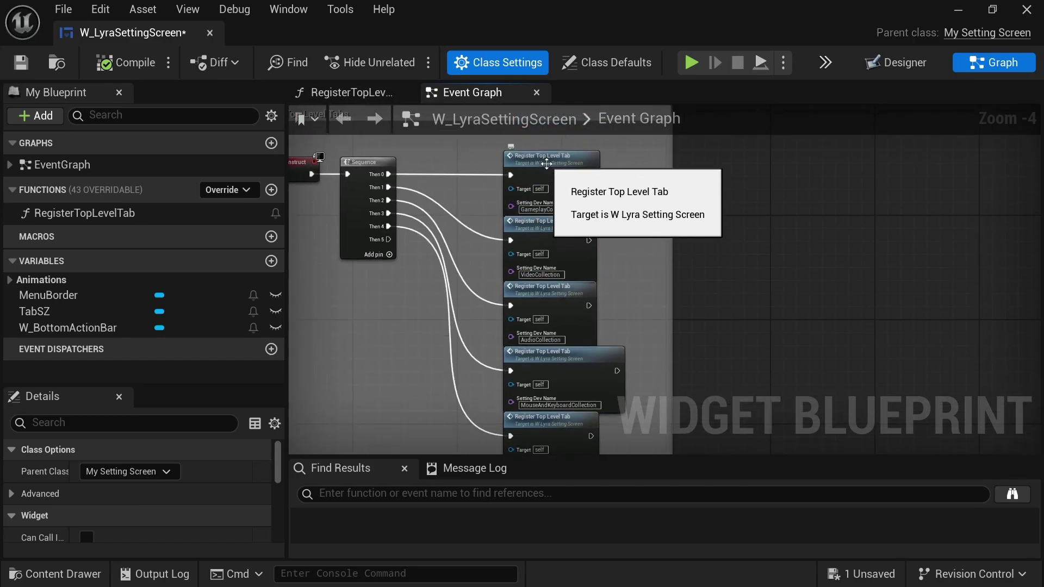
right_drag(462, 376, 462, 256)
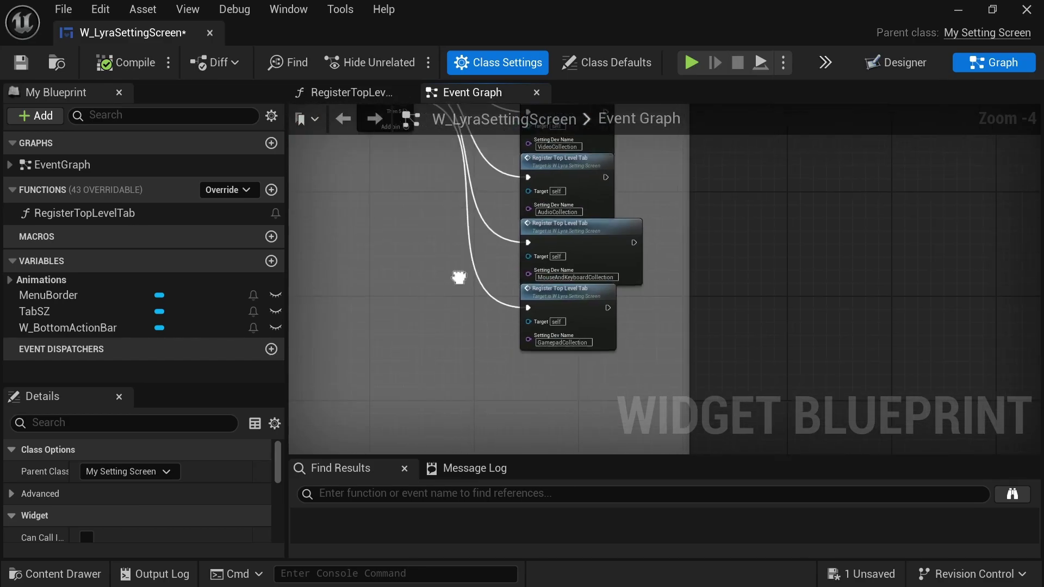
- Add a Register Top Level Tab node with Setting Dev Name DebugCollection
right_click(537, 254)
text(register top le)
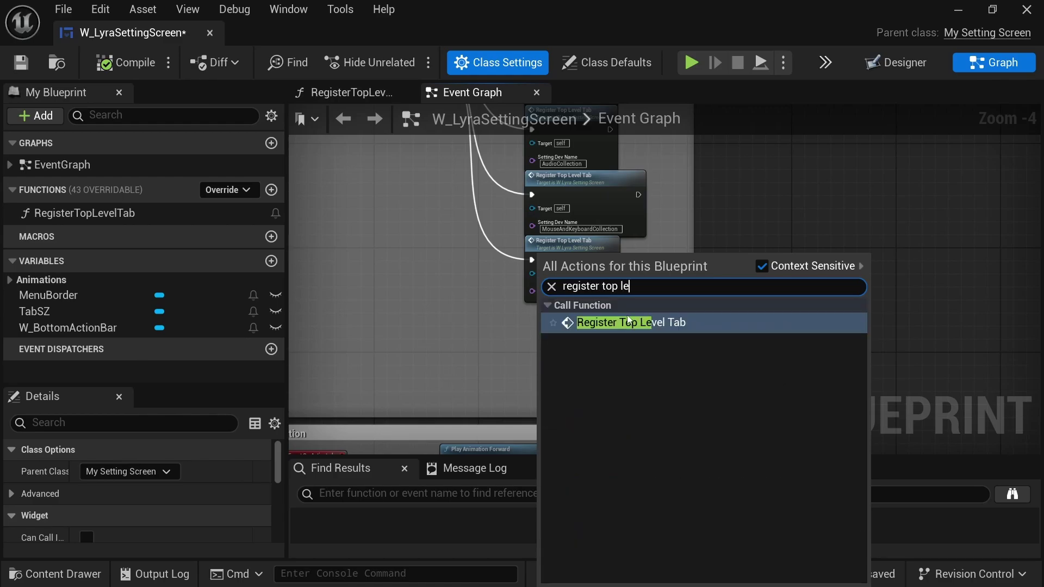
click(625, 328)
drag(578, 340, 572, 325)
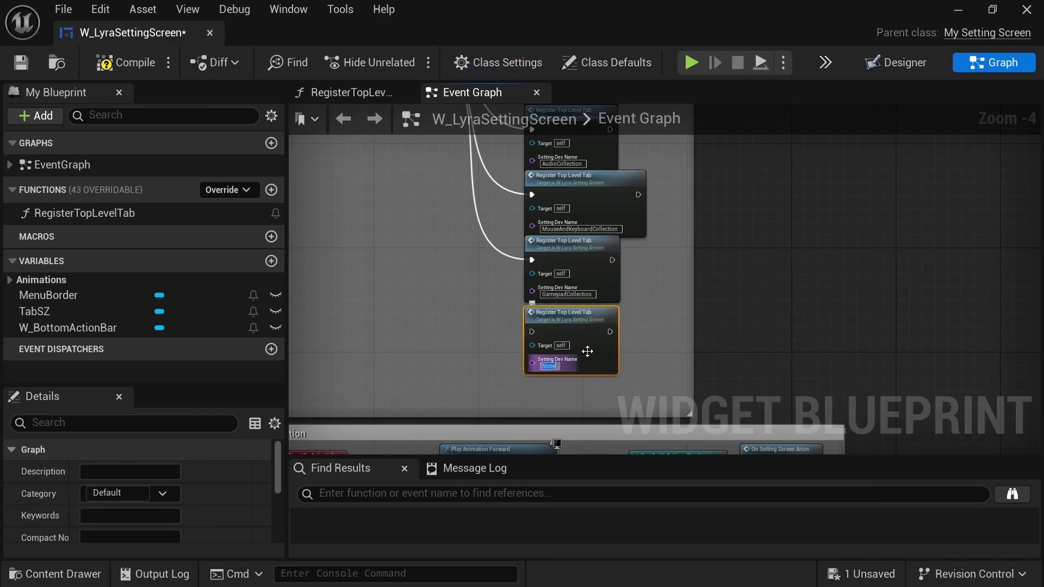
key(ctrl+v)
key(Return)
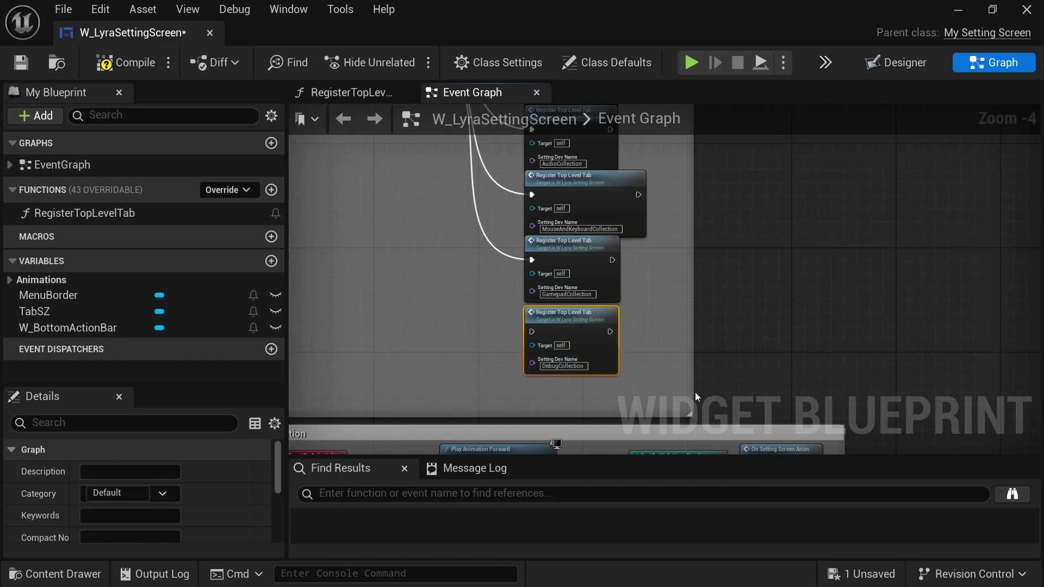
- Wire the Sequence's Then 5 to the DebugCollection node, then compile and save
right_drag(456, 217, 487, 310)
drag(470, 276, 593, 422)
right_drag(485, 202, 368, 298)
key(ctrl+s)
right_drag(536, 135, 567, 195)
right_drag(426, 414, 444, 245)
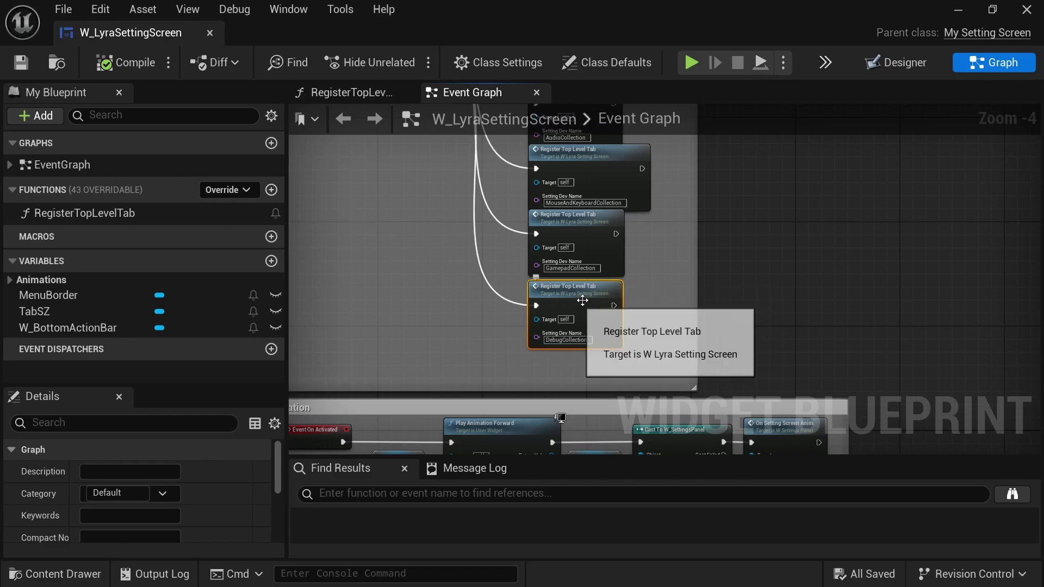
right_drag(572, 341, 589, 362)
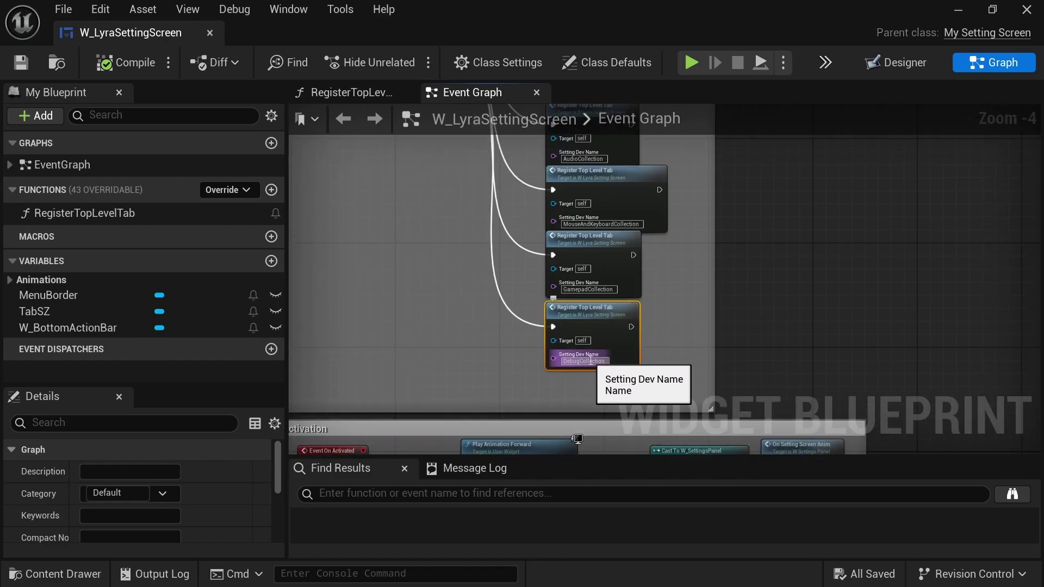
- Add a Get Build Configuration node feeding a string equality check
right_drag(428, 229, 497, 333)
right_drag(478, 167, 497, 140)
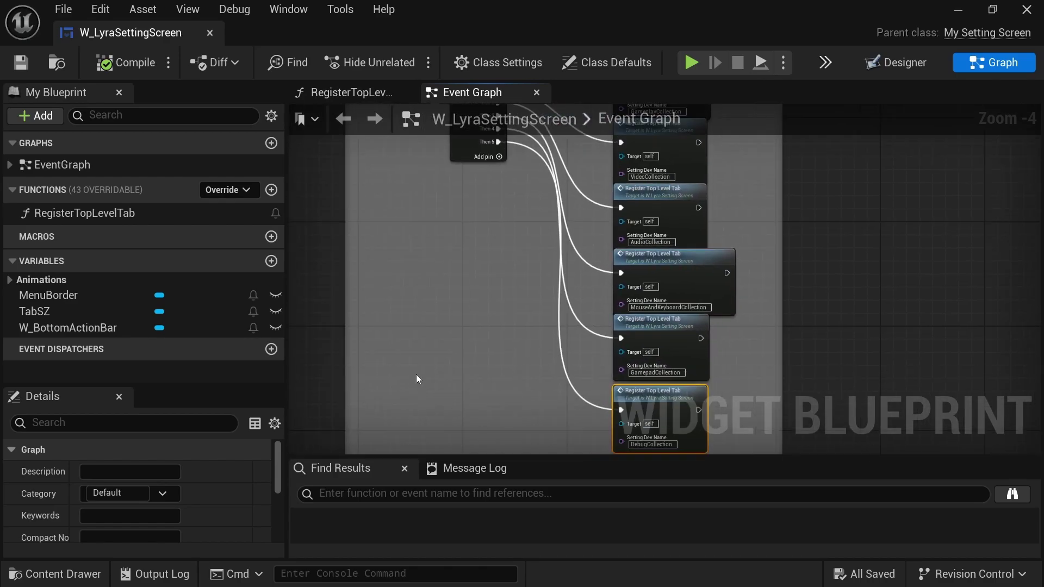
right_click(433, 380)
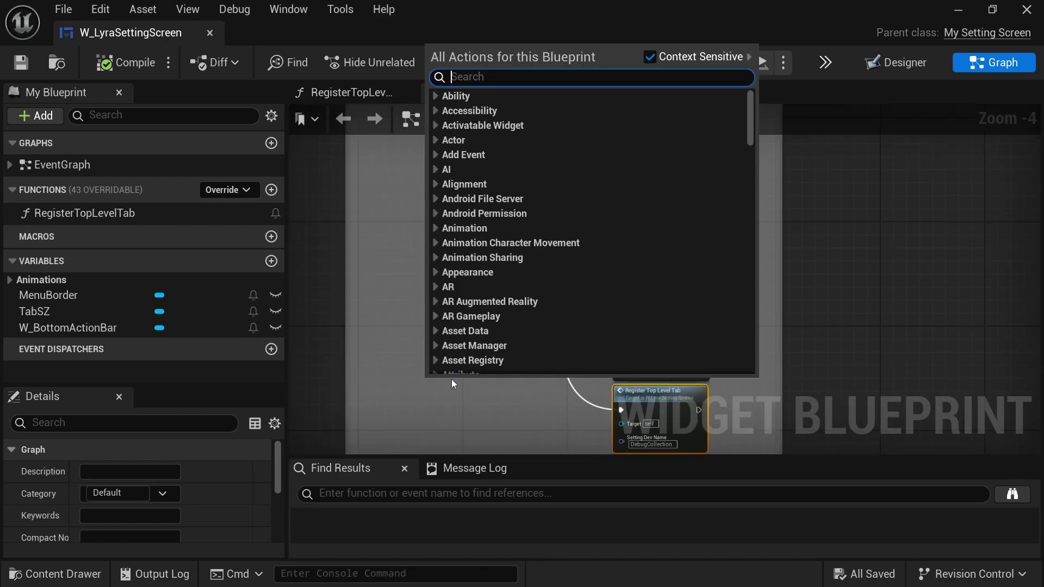
text(configurati)
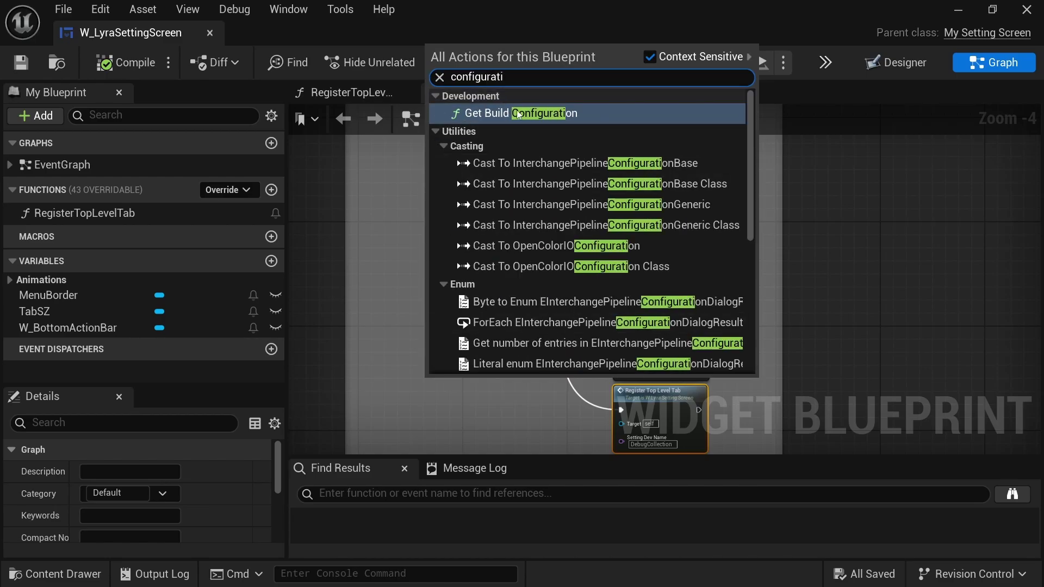
key(Return)
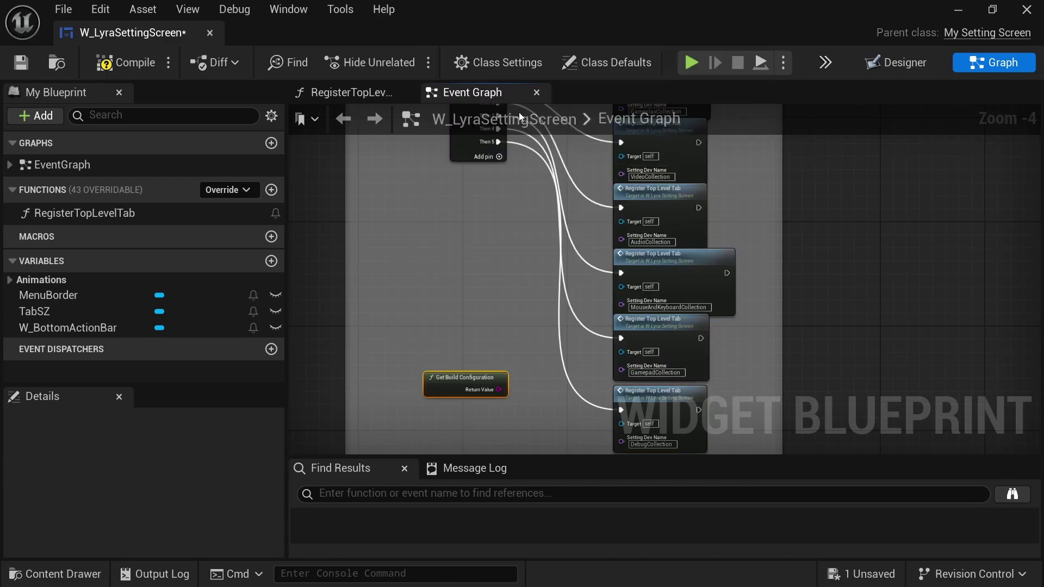
drag(474, 373, 422, 360)
drag(446, 376, 485, 393)
text(==)
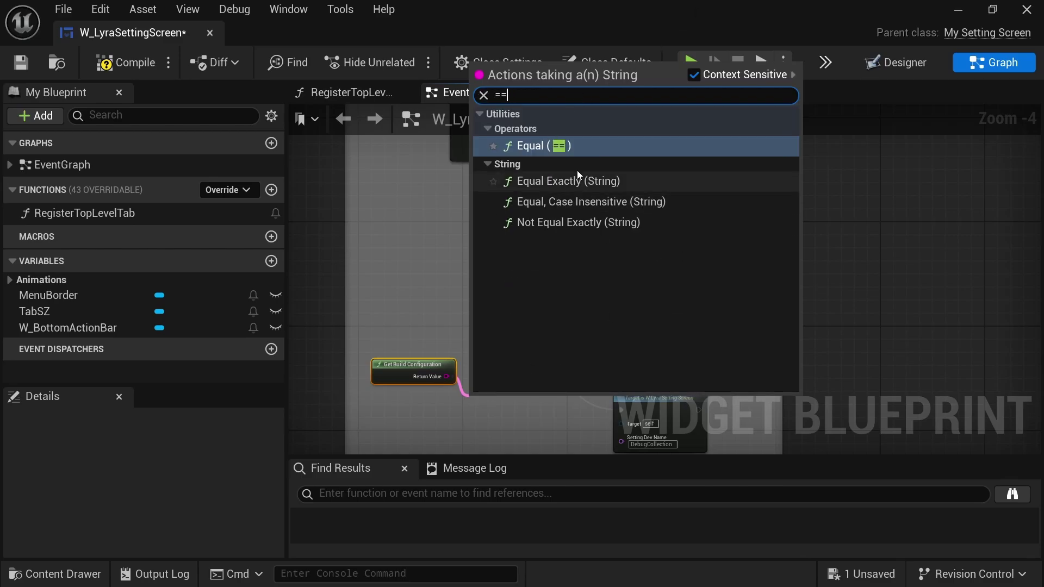
click(576, 181)
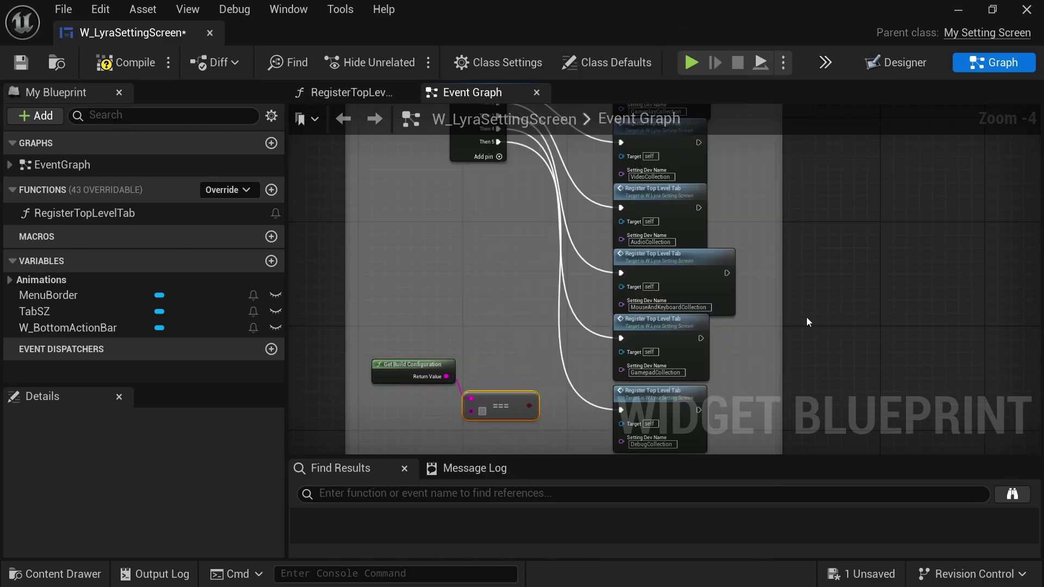
- Add a Branch driven by the comparison result
drag(510, 405, 471, 406)
right_drag(472, 348, 472, 338)
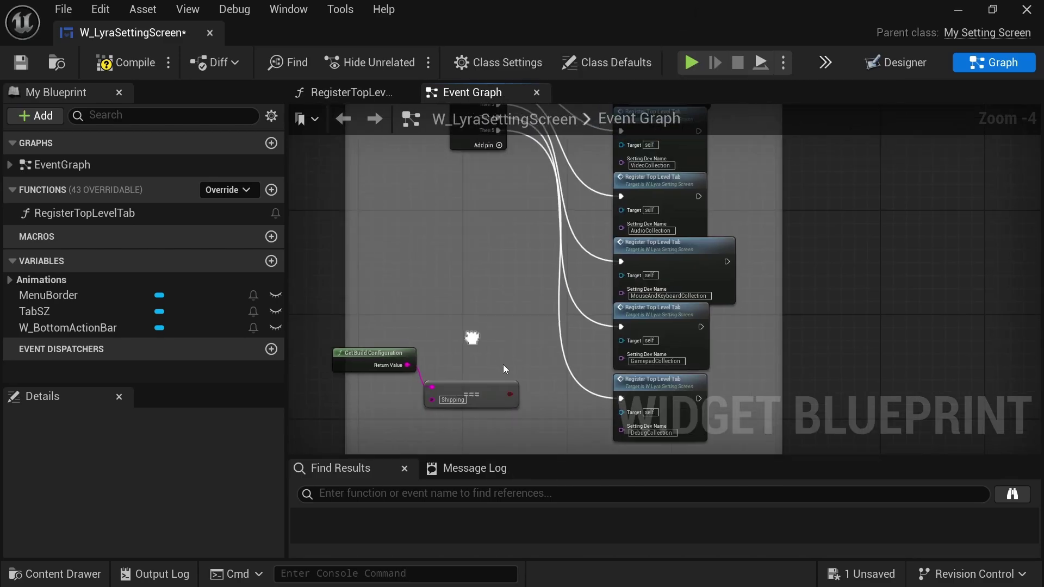
drag(507, 395, 589, 374)
text(branch)
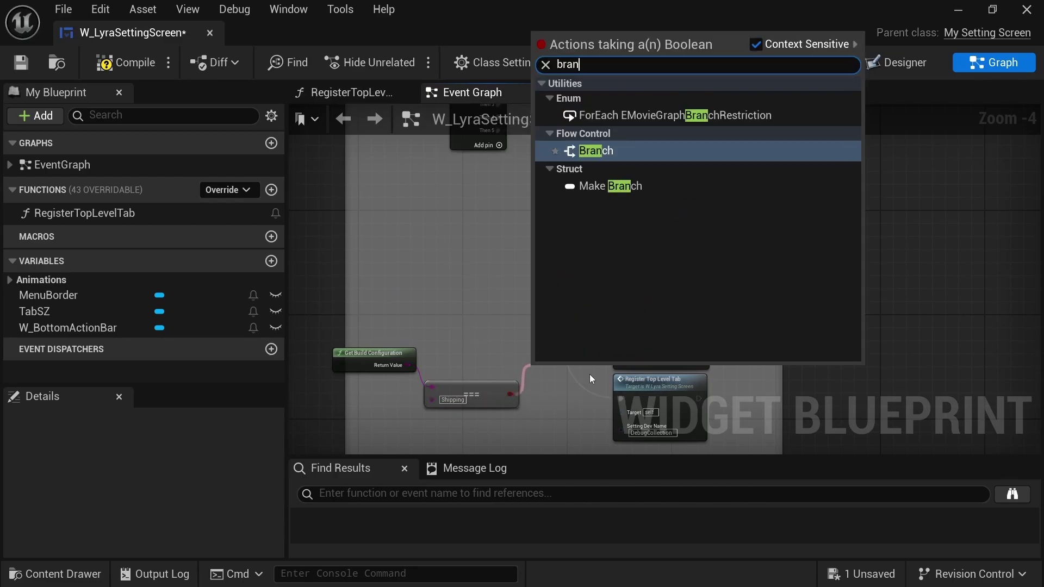
click(624, 143)
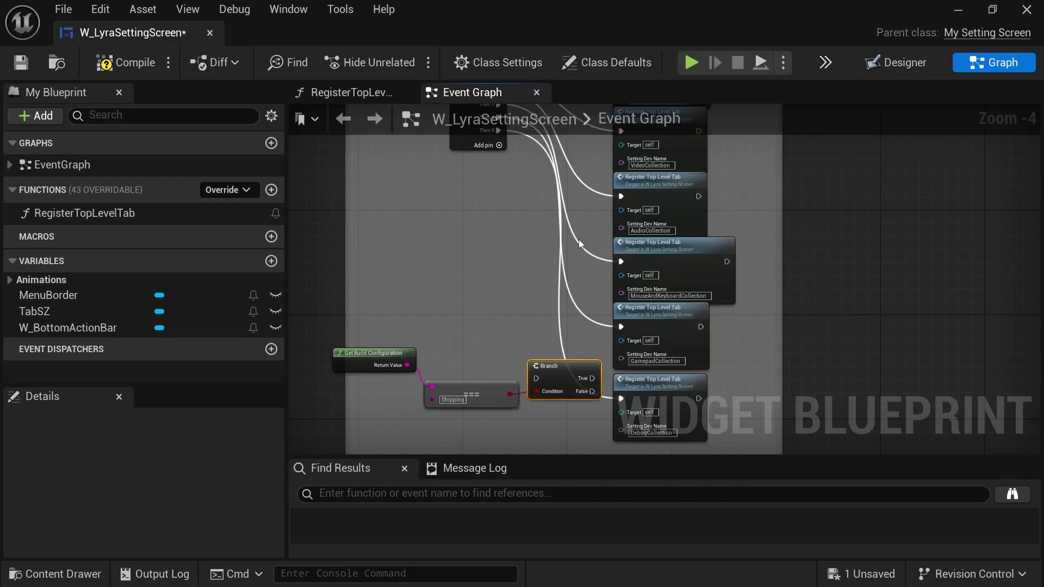
- Replace the equality check with a Not Equal Exactly node against Shipping, driving the Branch condition
drag(405, 365, 485, 321)
text(!==)
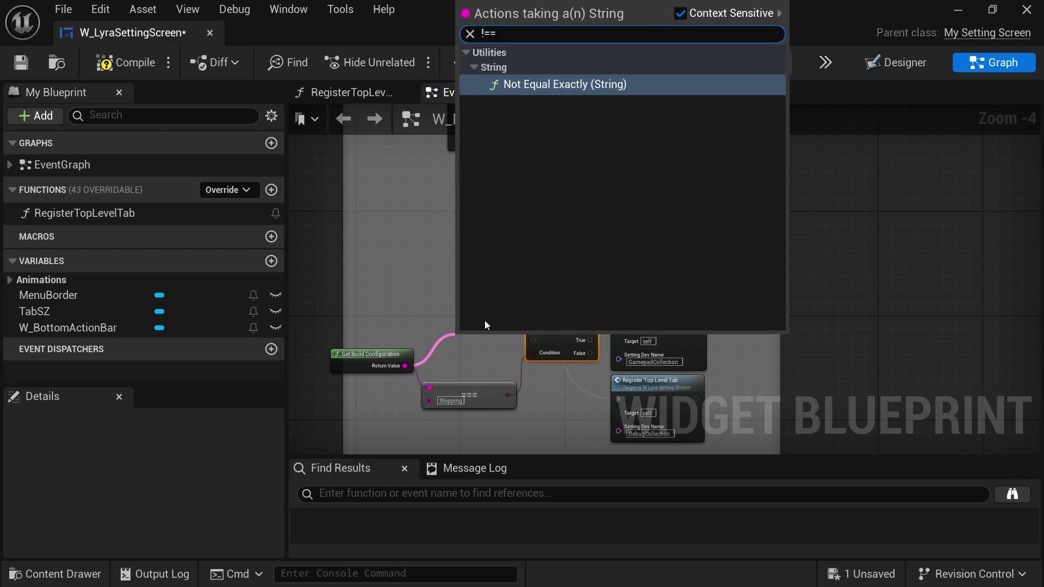
key(Return)
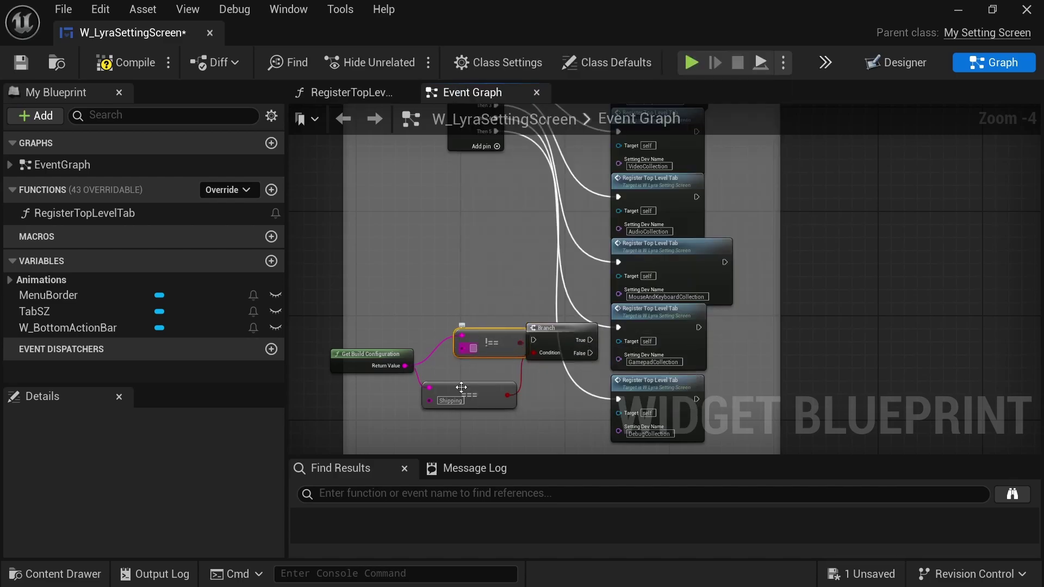
click(473, 349)
text(Shipping)
click(468, 389)
key(Delete)
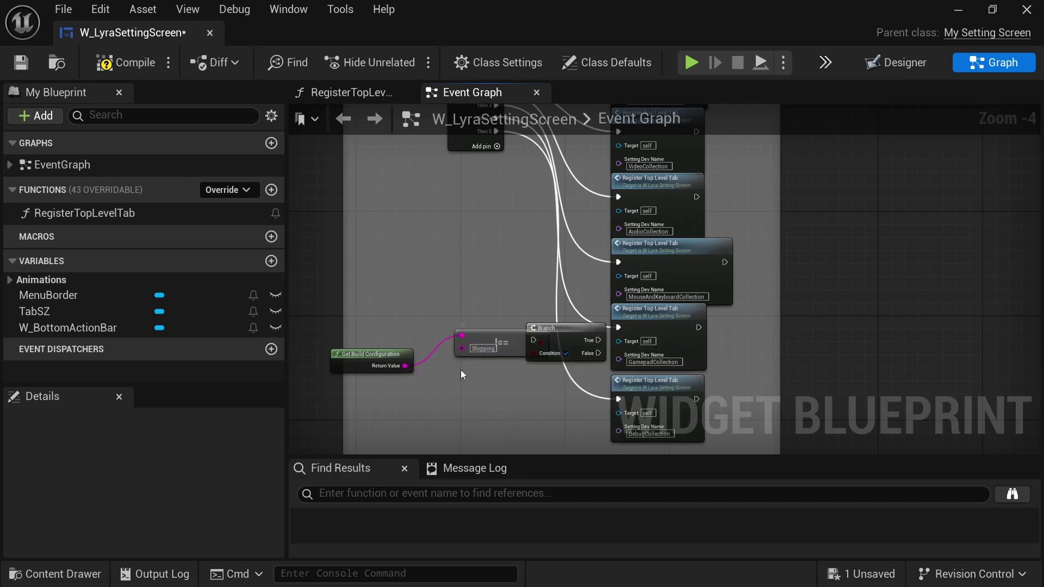
drag(489, 337, 536, 354)
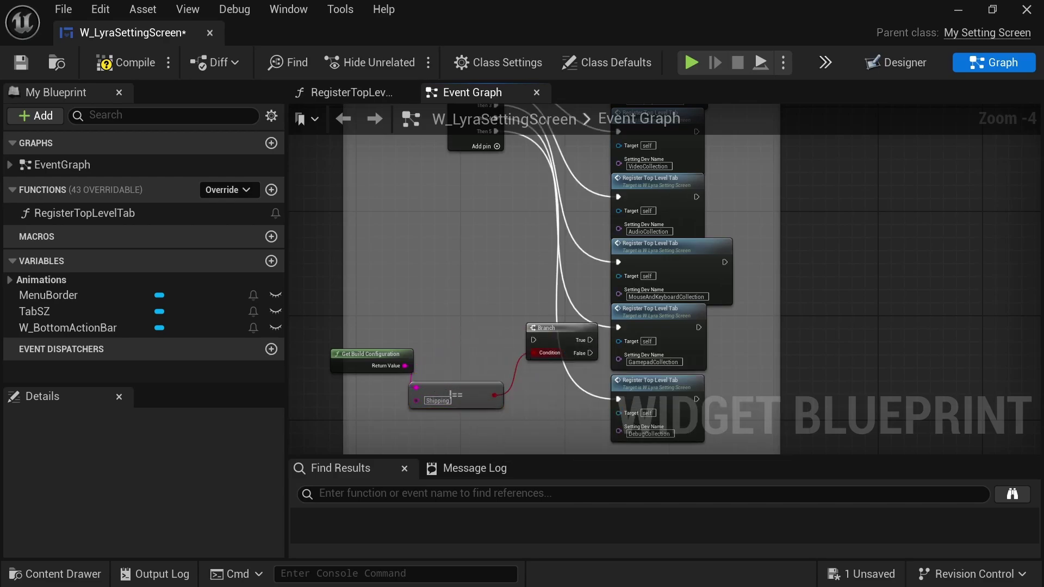
right_drag(524, 198, 500, 257)
- Route Then 5 through the Branch, True to the DebugCollection node, and save
drag(472, 190, 510, 399)
right_drag(625, 440, 565, 300)
drag(506, 260, 536, 319)
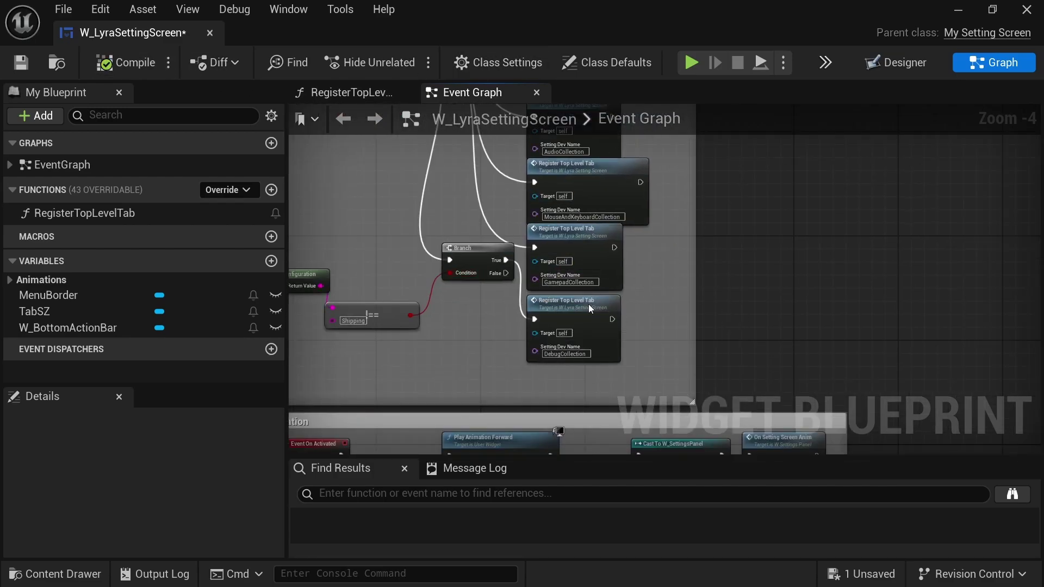
click(591, 309)
click(21, 62)
right_drag(732, 132, 808, 220)
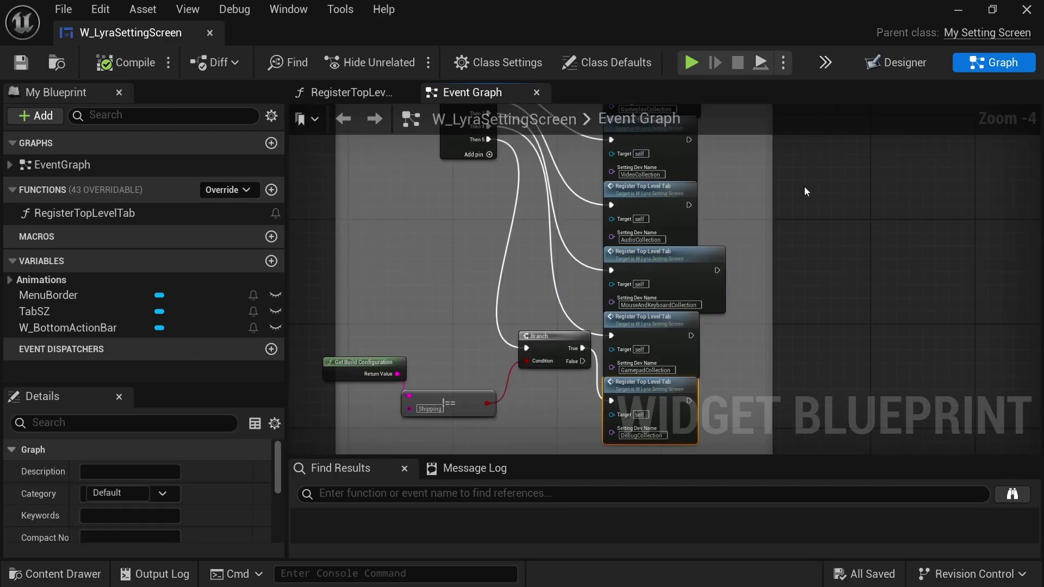
drag(501, 11, 462, 505)
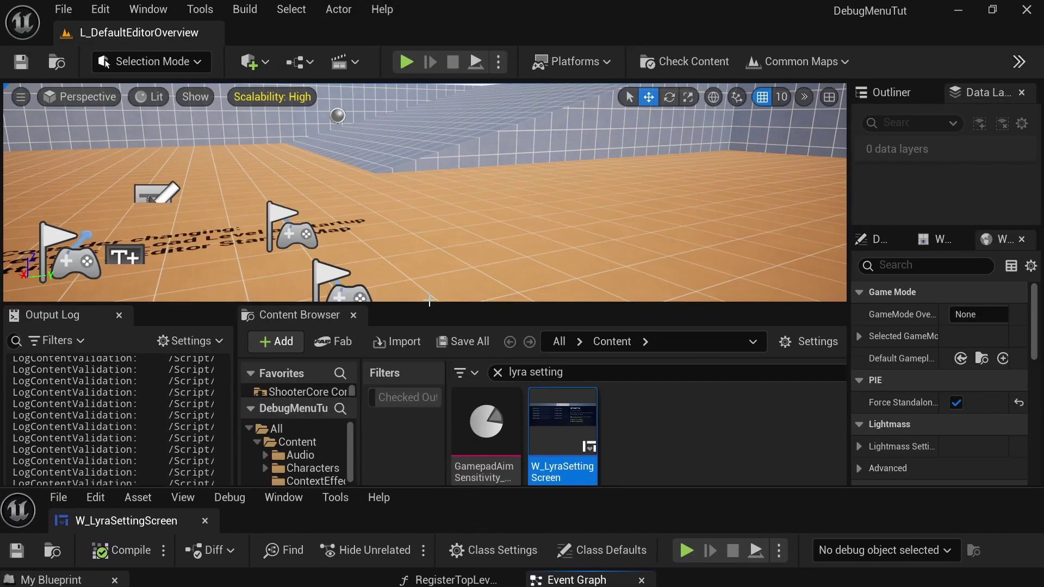
- In play mode, turn the Unlimited Ammo cheat ON in the Debug tab and apply
drag(429, 300, 429, 422)
key(alt+p)
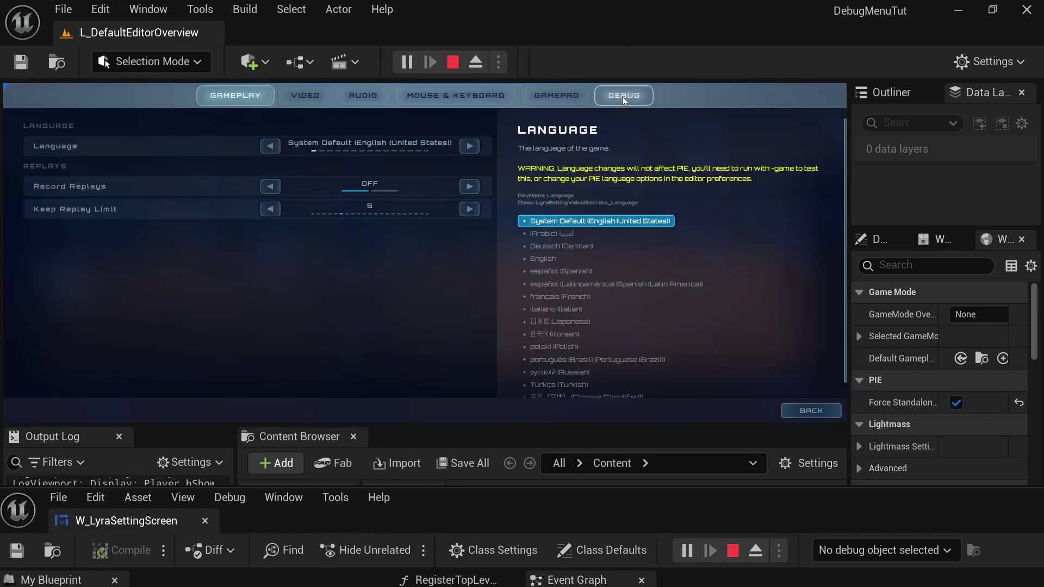
click(623, 97)
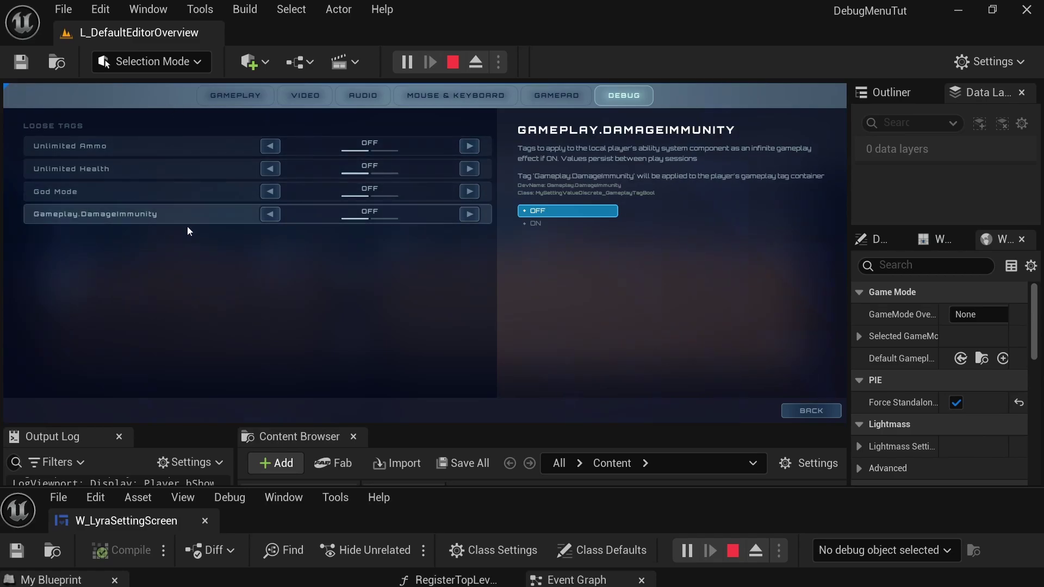
click(468, 146)
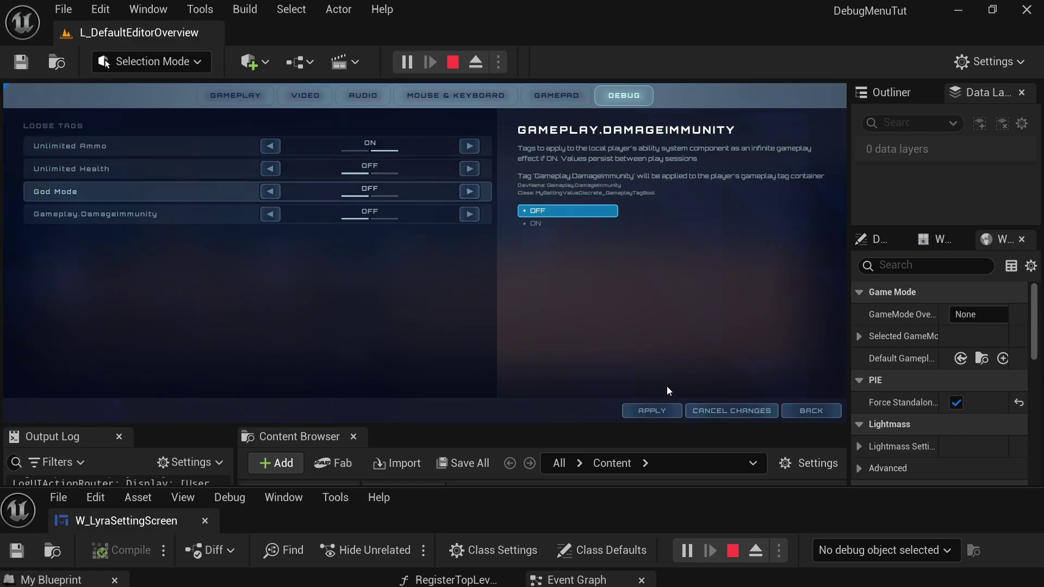
click(652, 412)
click(811, 411)
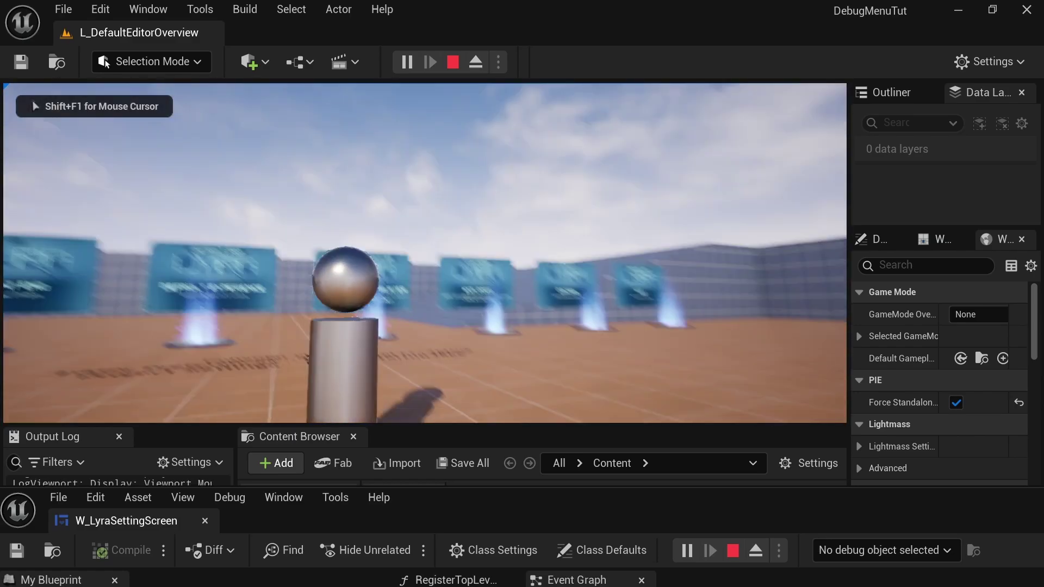
- Restart play and confirm Unlimited Ammo is still ON in the Debug settings, then stop
click(453, 62)
click(407, 61)
key(Escape)
click(387, 227)
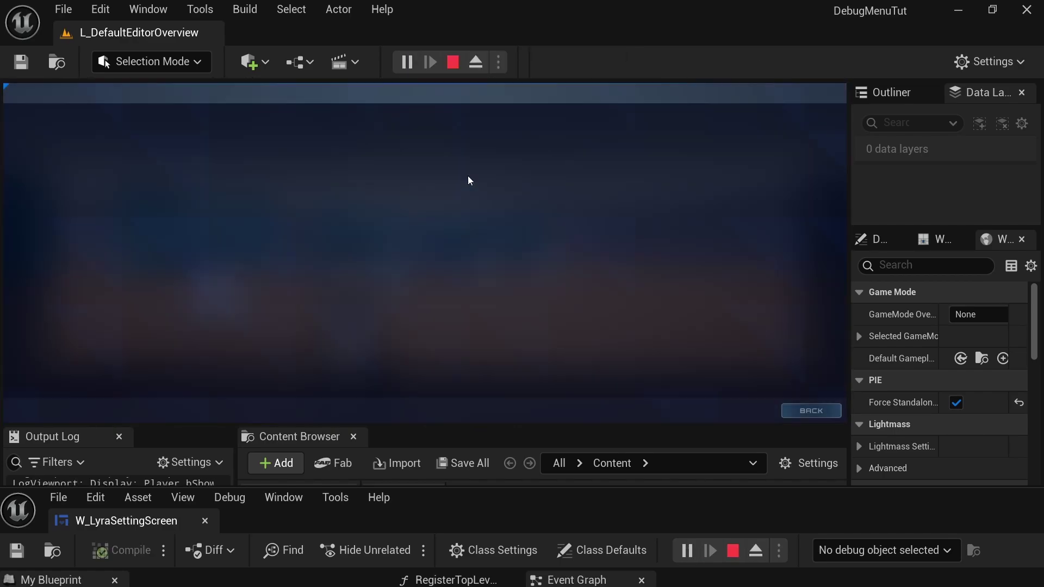
click(614, 94)
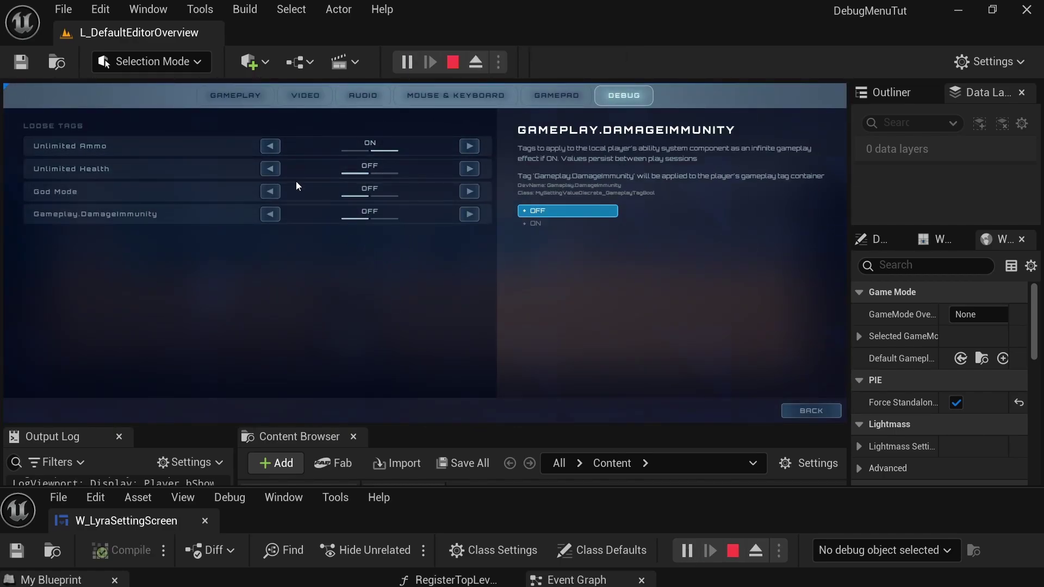
click(454, 61)
- Open the Project Settings window
click(104, 10)
click(104, 10)
click(103, 9)
click(157, 267)
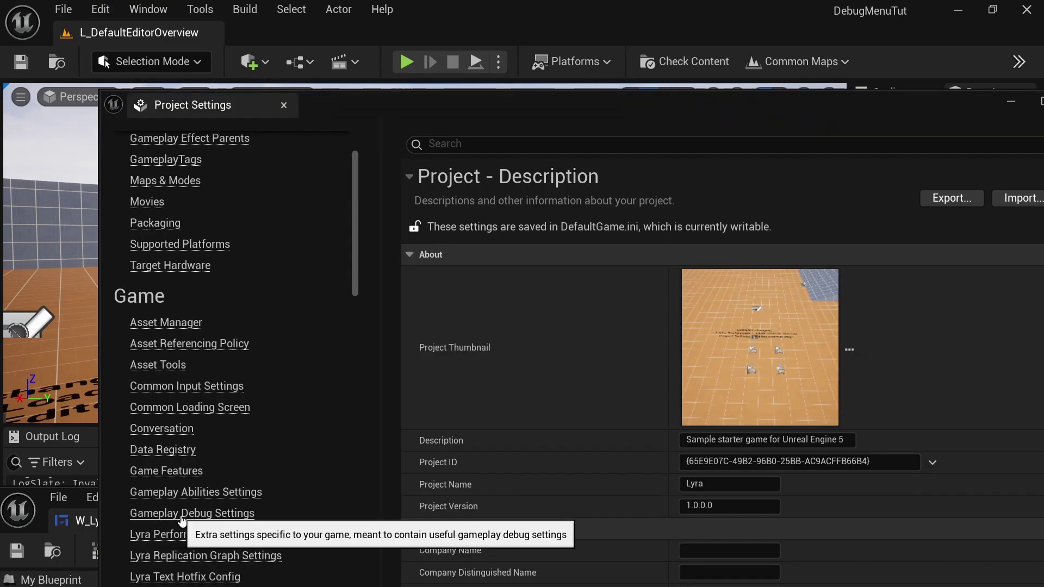
- In Gameplay Debug Settings, expand Debug Gameplay Tags and entries Index [0] through [3]
click(237, 515)
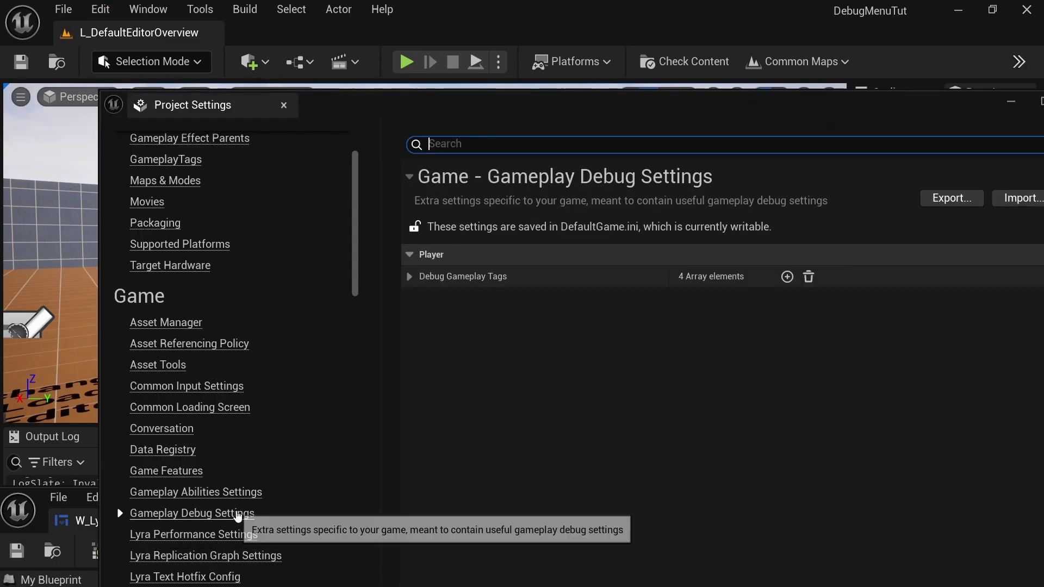
drag(413, 104, 363, 51)
click(360, 224)
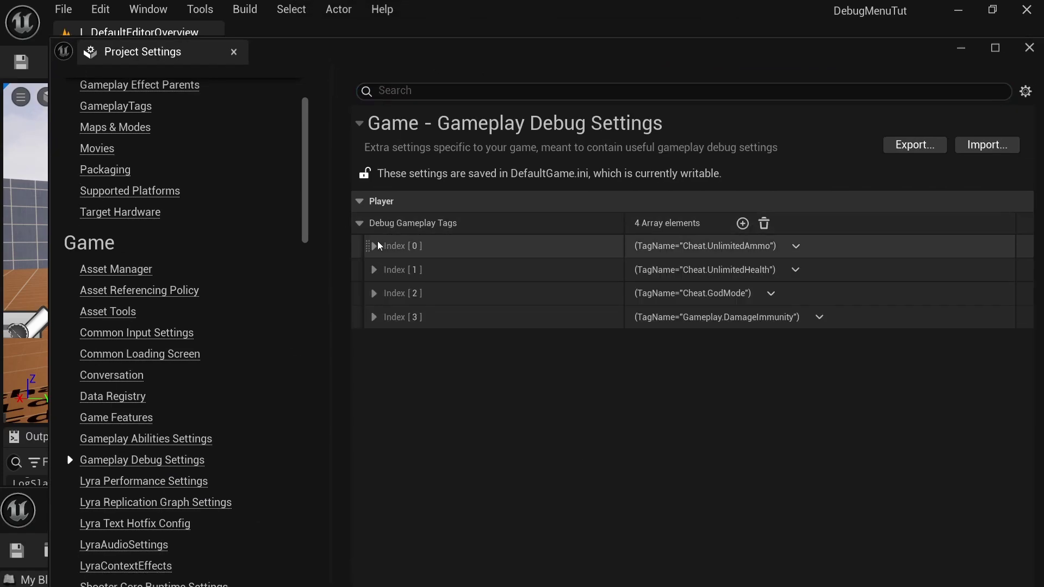
click(375, 244)
click(377, 326)
click(374, 382)
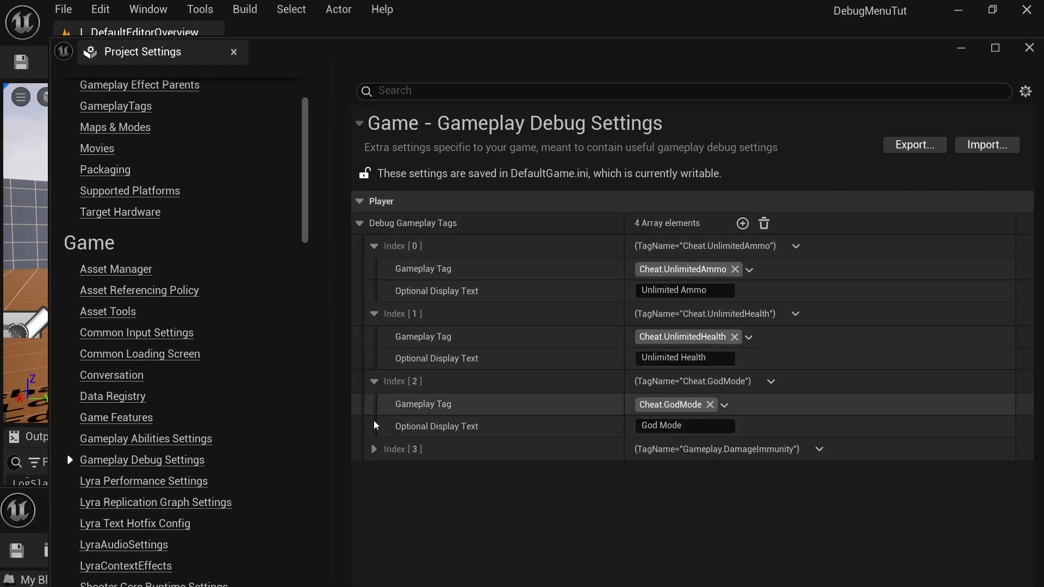
click(375, 448)
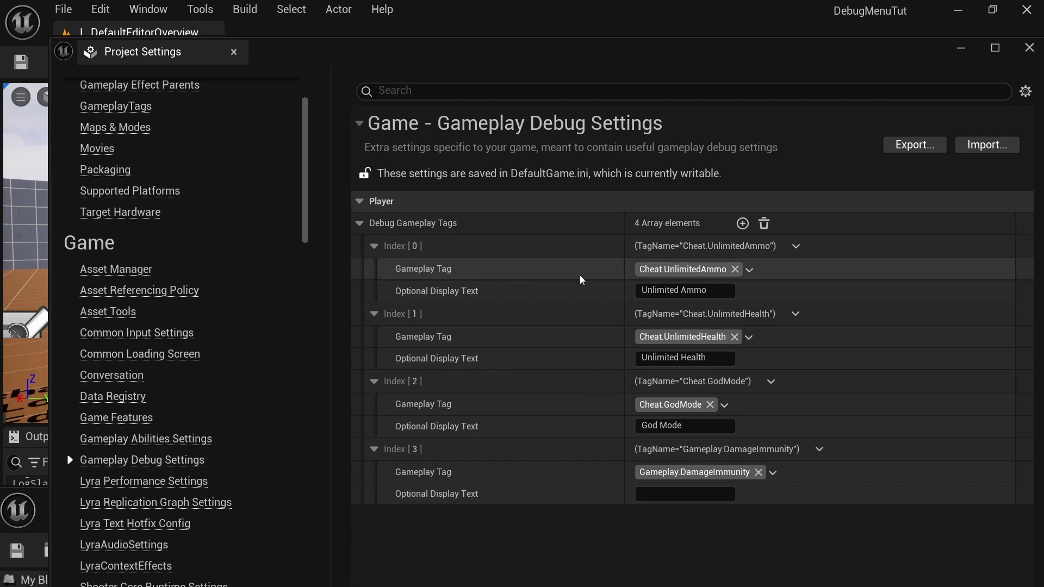
drag(870, 51, 716, 35)
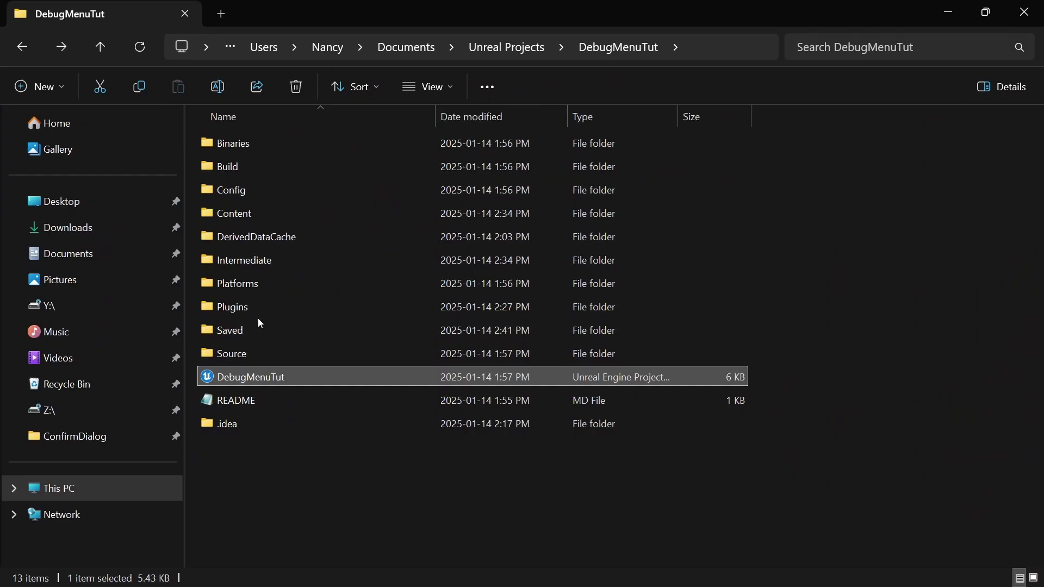
- Open GameUserSettings.ini from the project's Saved\Config\WindowsEditor folder
click(283, 436)
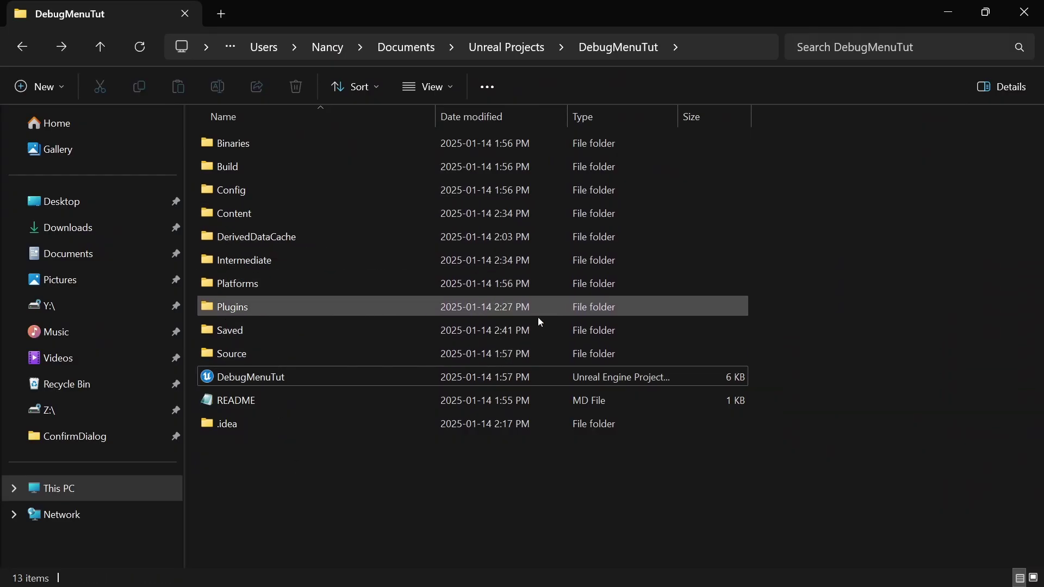
double_click(232, 331)
double_click(233, 192)
double_click(244, 169)
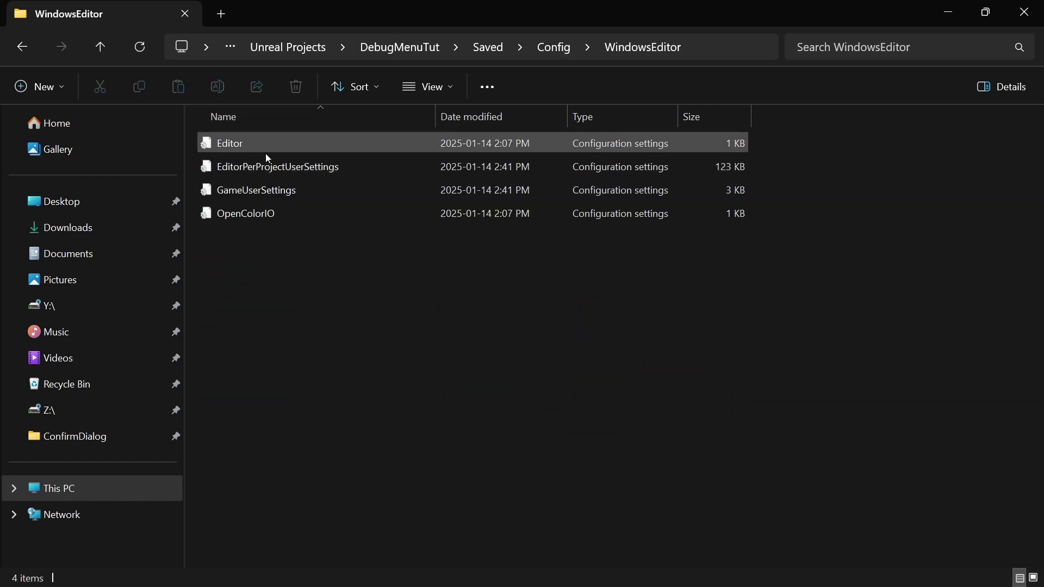
double_click(264, 191)
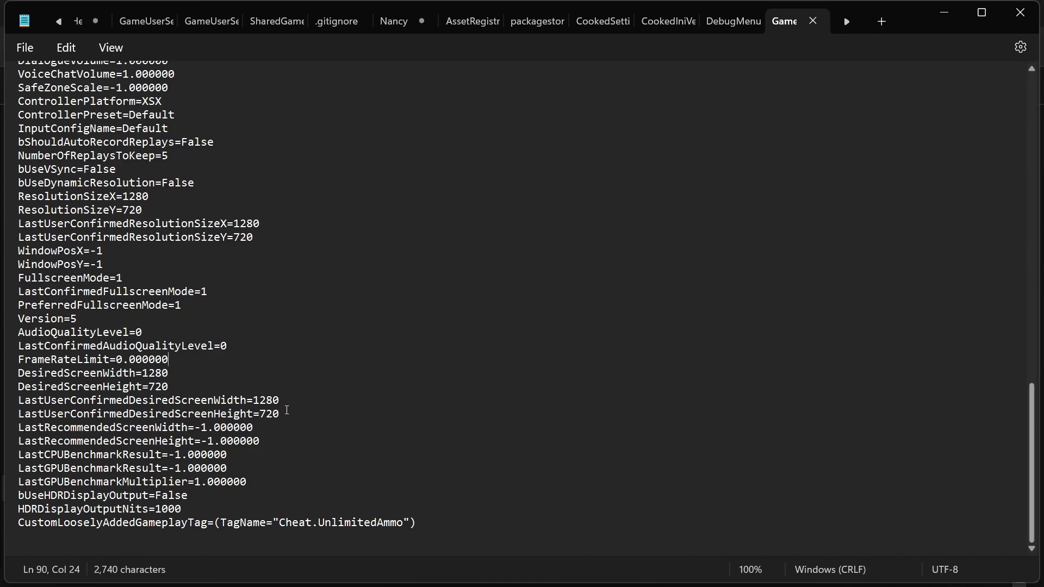
click(426, 523)
click(7, 525)
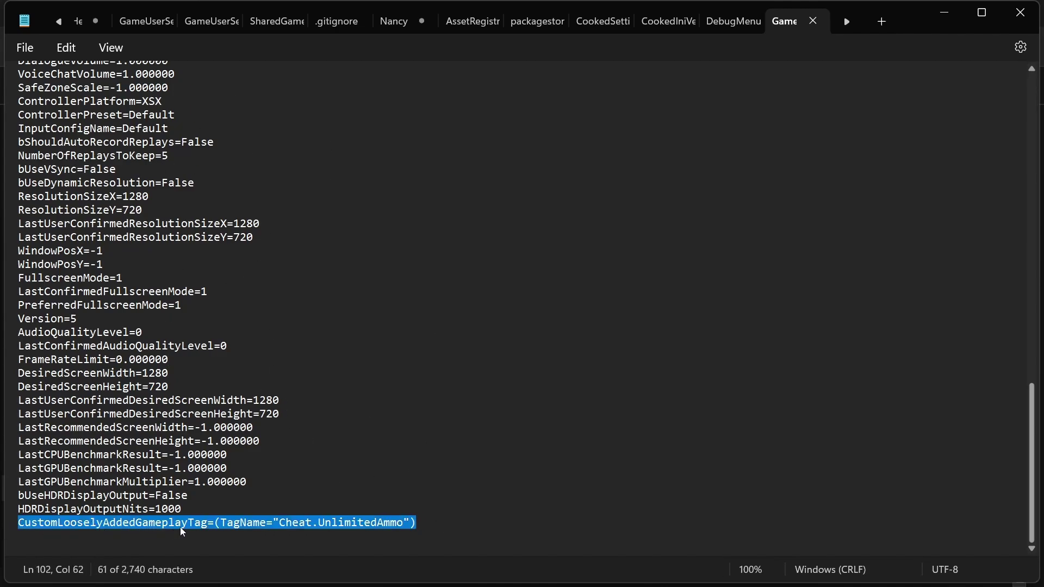
drag(431, 526, 217, 527)
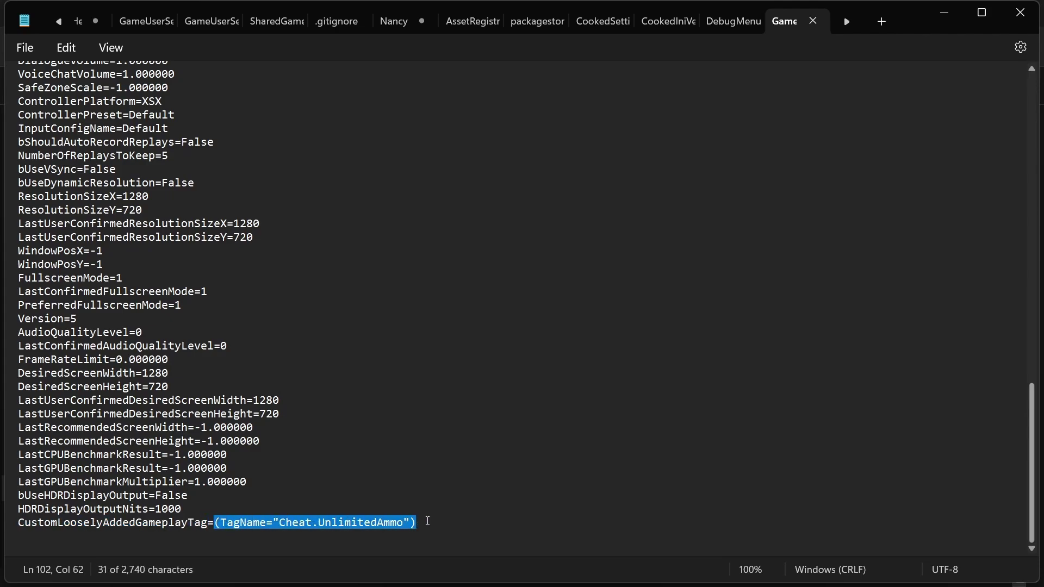
click(416, 523)
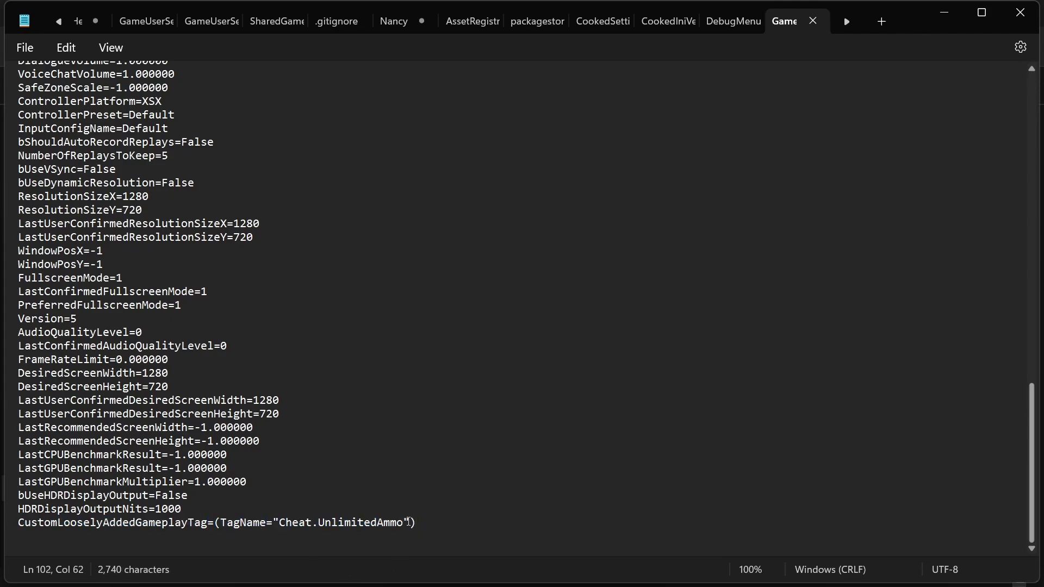
drag(416, 523, 20, 531)
click(431, 517)
drag(20, 523, 102, 524)
click(122, 523)
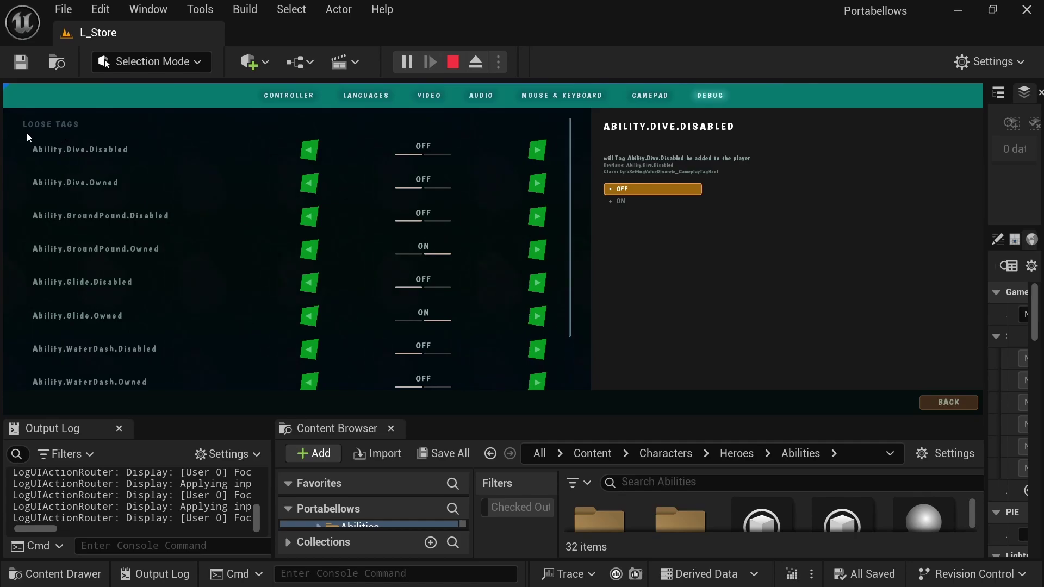
- Stop the play session and open GA_Hero_Glide found by searching 'Glide' in all content
click(454, 63)
click(540, 453)
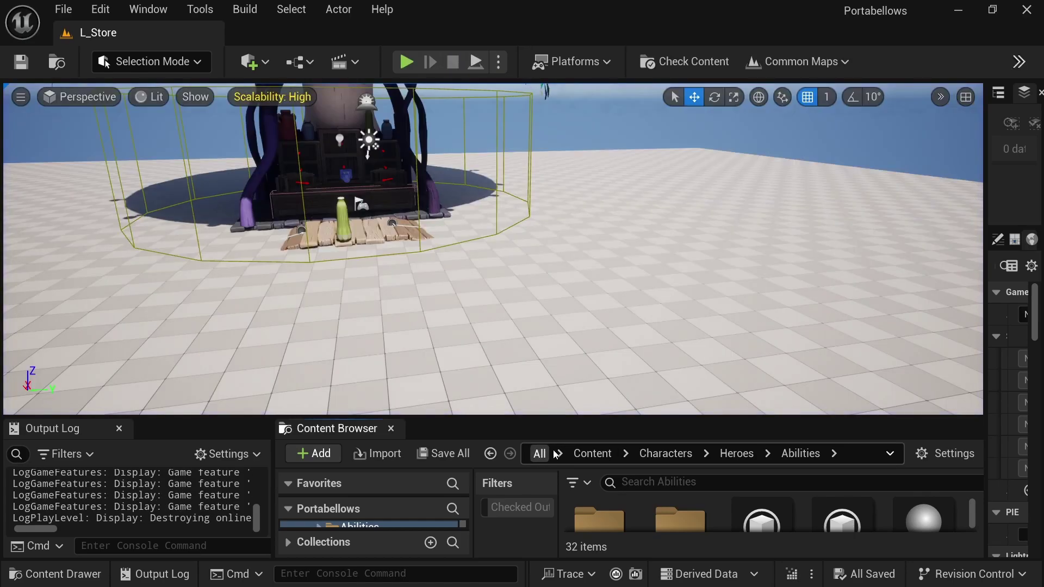
drag(633, 418, 653, 321)
click(677, 385)
text(Glide)
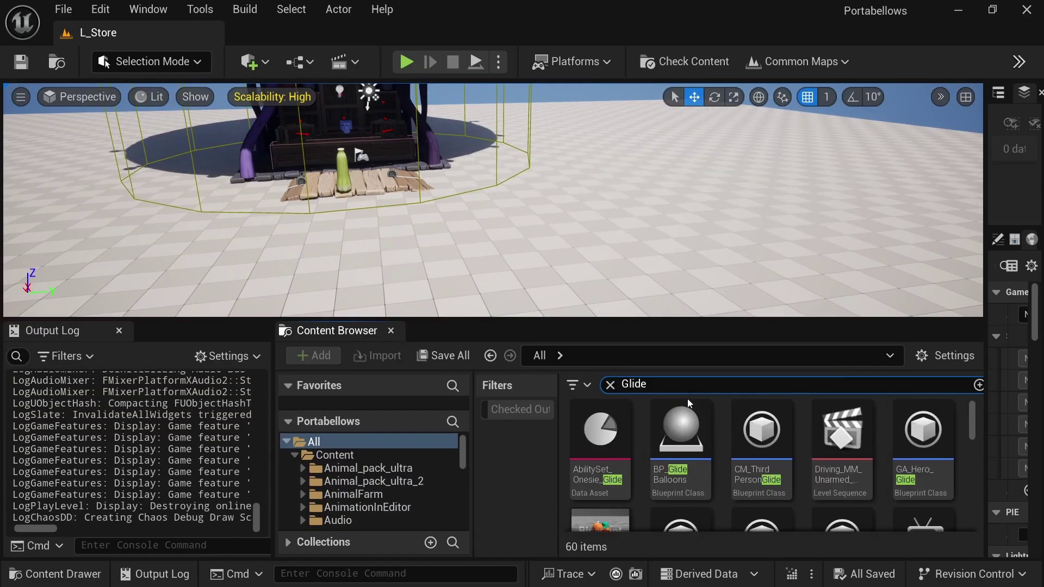
double_click(923, 435)
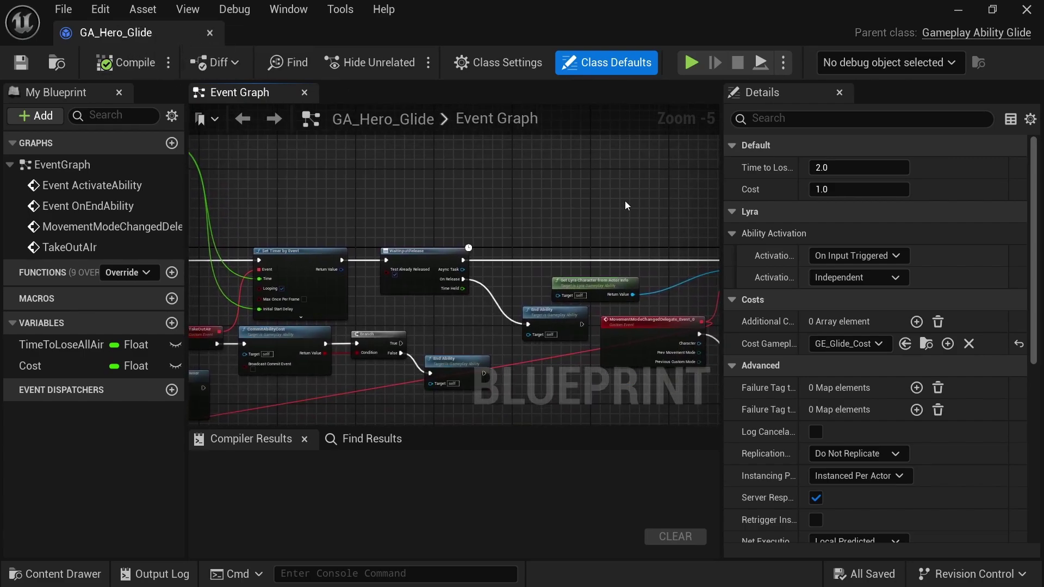
- Widen the Details panel to show Tags: Ability.Glide.Owned required, Ability.Glide.Disabled blocking
right_drag(625, 205, 367, 161)
drag(724, 223, 598, 226)
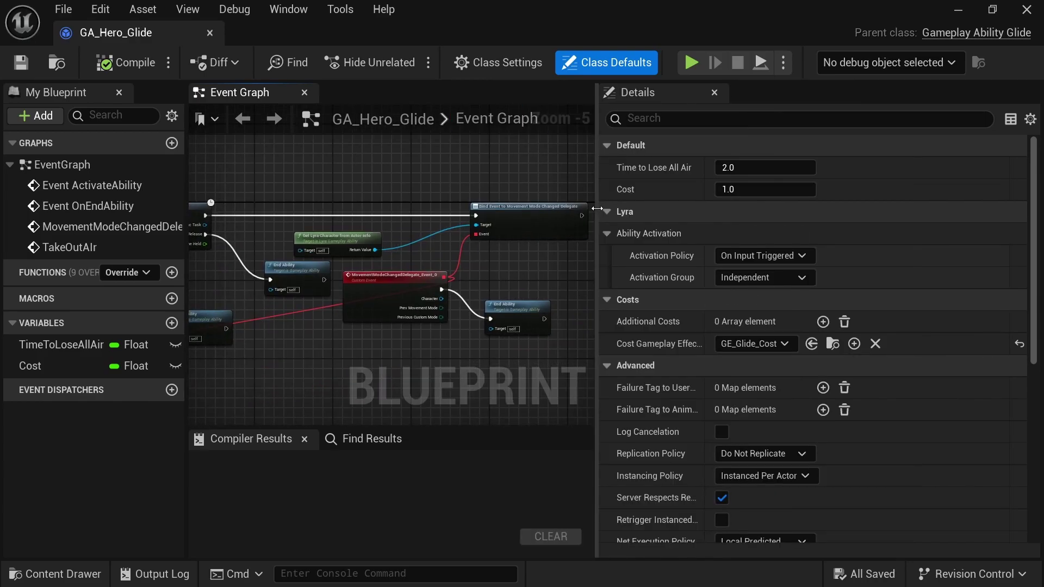
scroll(870, 260, down, 4)
scroll(762, 271, down, 3)
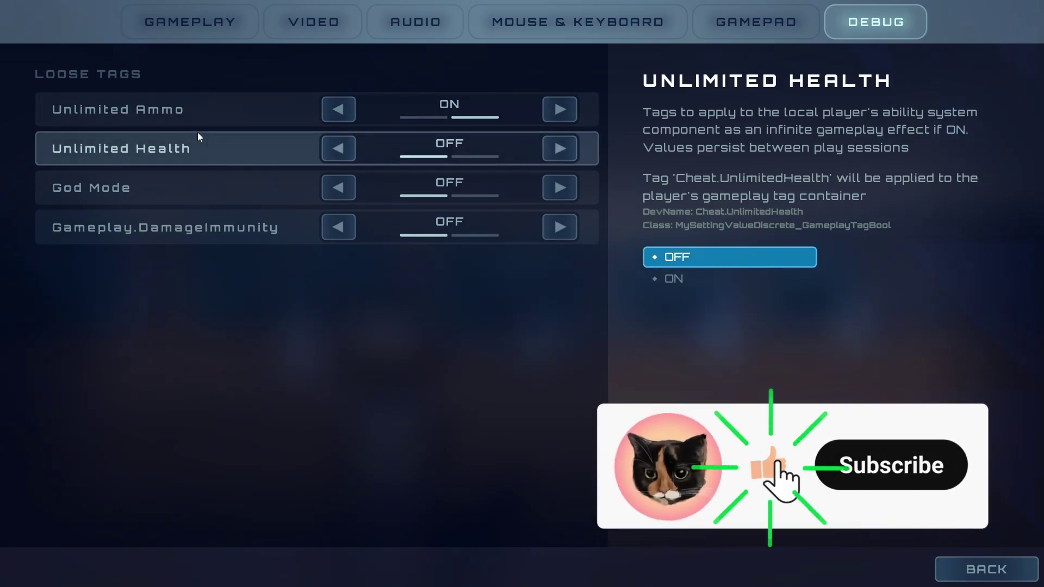
key(Up)
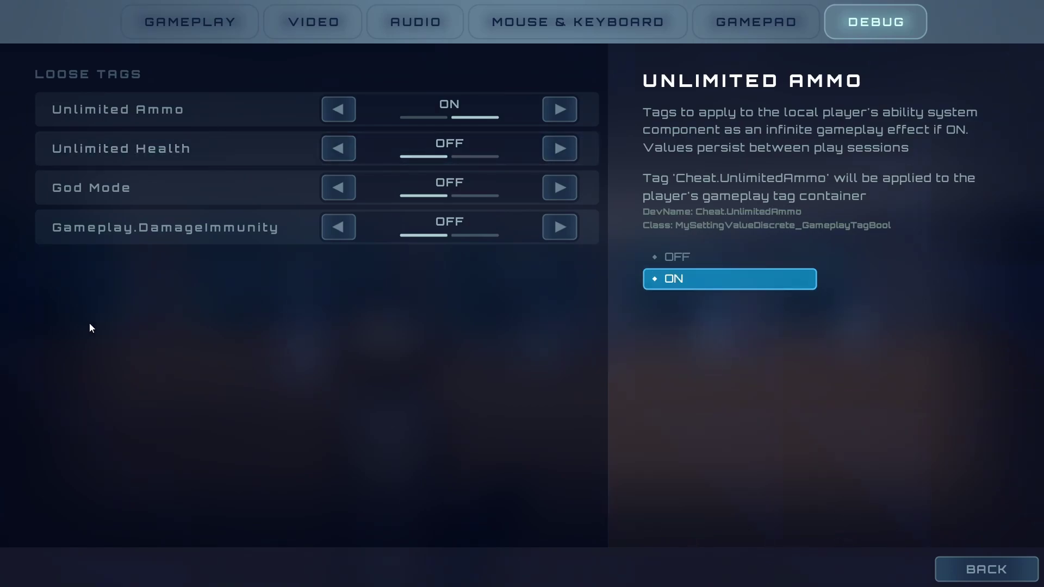